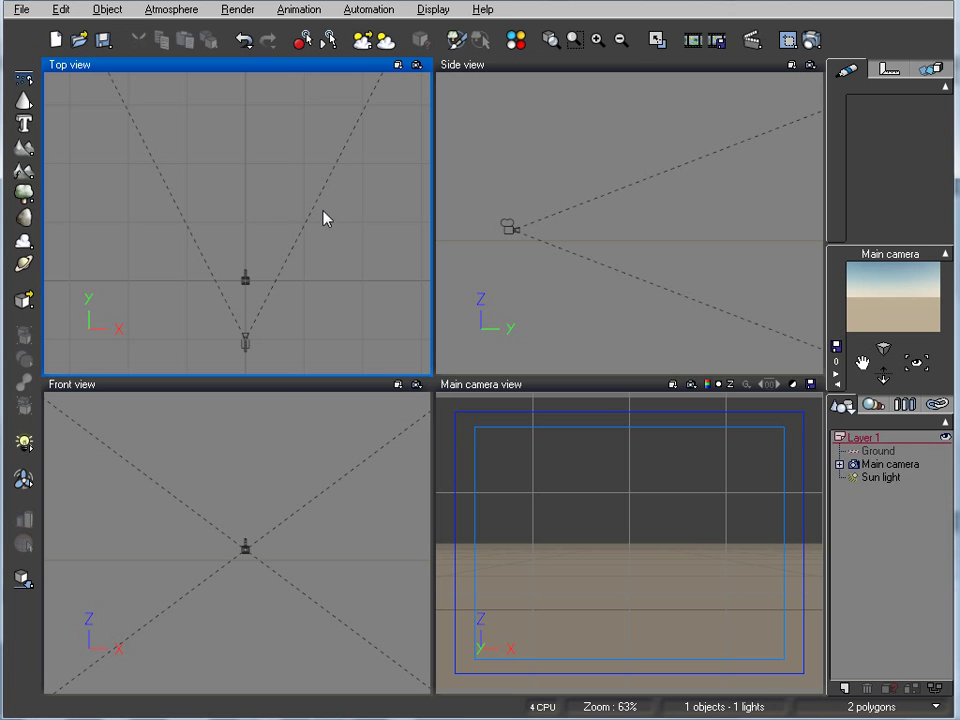
# Add a mountain terrain to the scene and open it in the Terrain Editor
pyautogui.click(24, 150)
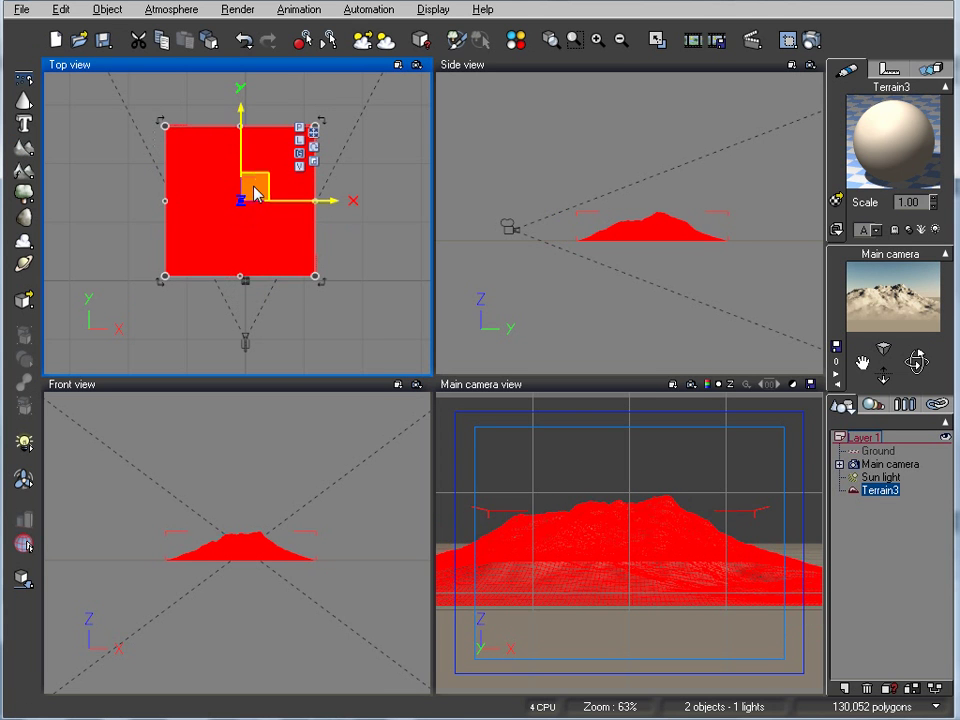
pyautogui.scroll(-2, 255, 193)
pyautogui.rightClick(209, 171)
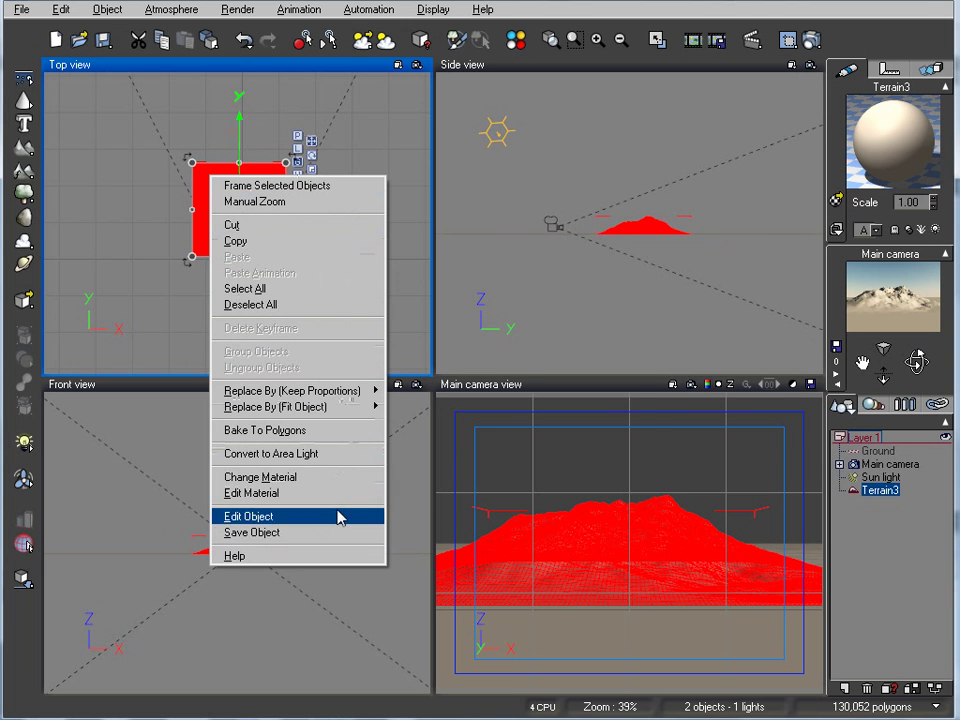
pyautogui.click(338, 516)
pyautogui.moveTo(420, 390); pyautogui.dragTo(448, 296, button='right')
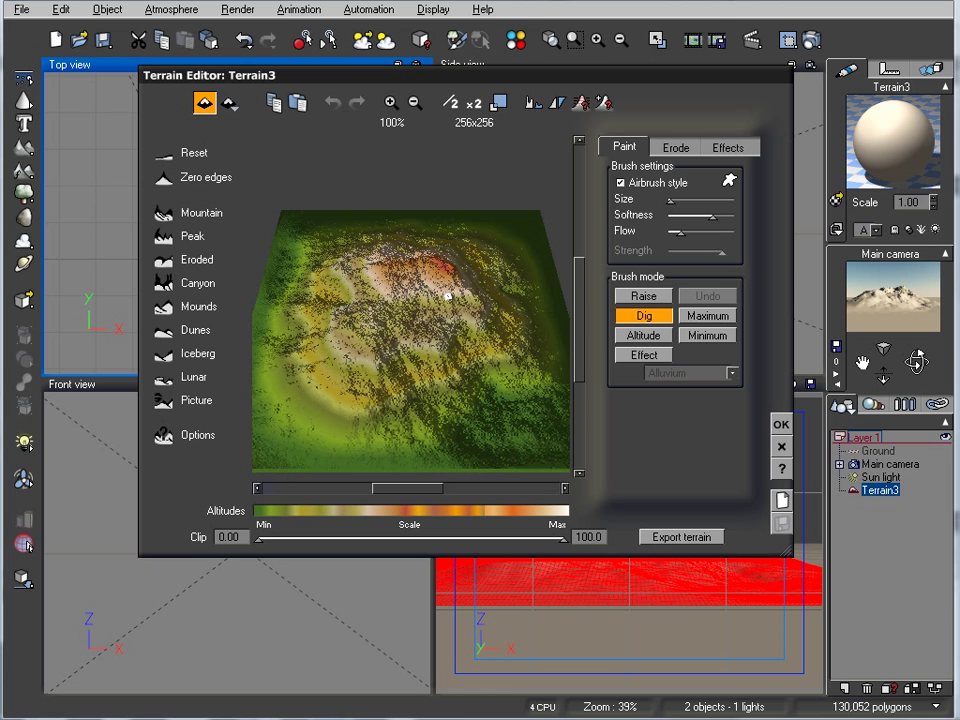
# Erode the terrain with three passes of Dissolve erosion and accept the edited terrain
pyautogui.click(673, 150)
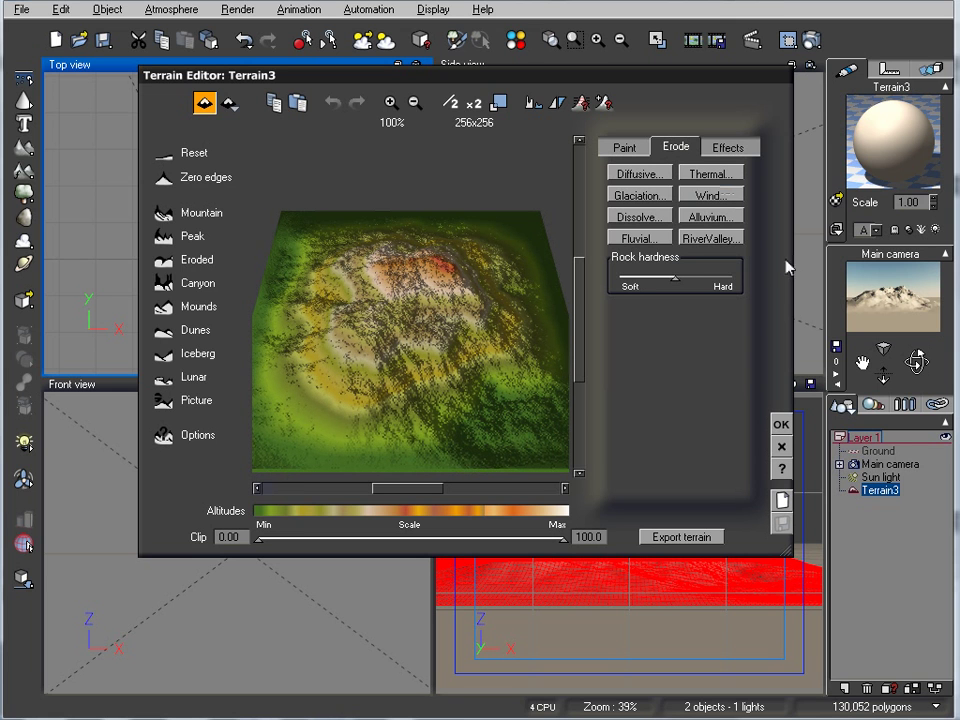
pyautogui.click(650, 218)
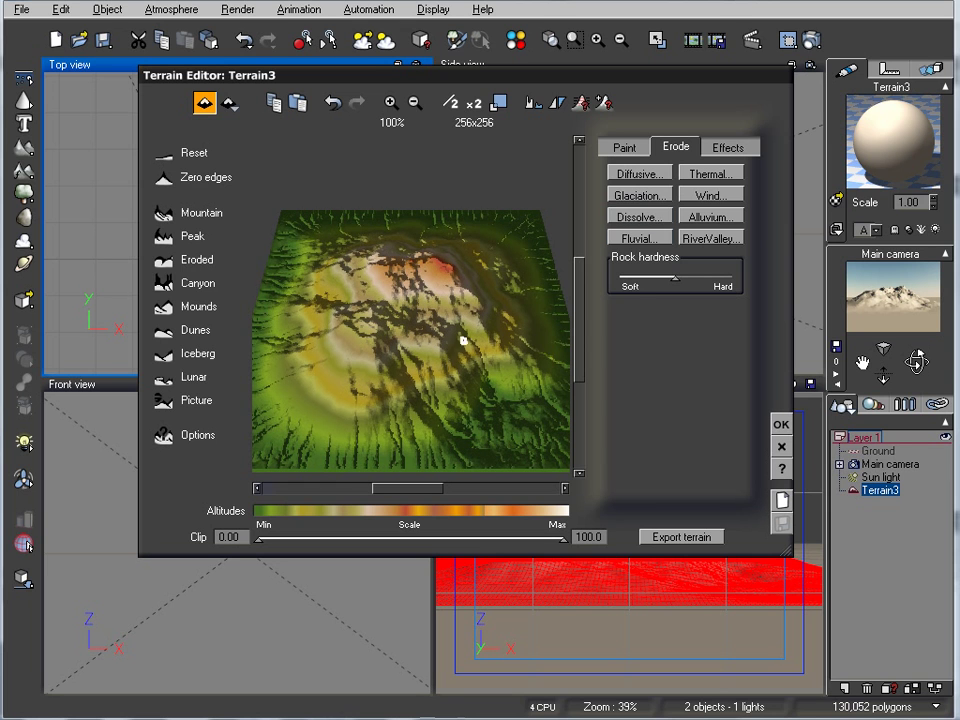
pyautogui.click(660, 226)
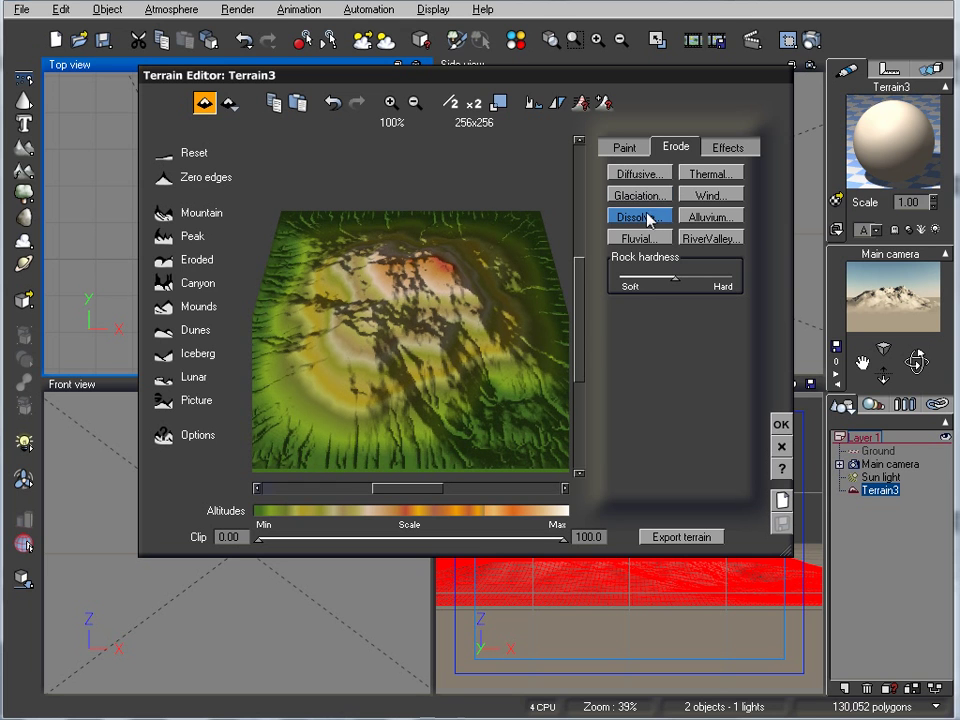
pyautogui.click(645, 220)
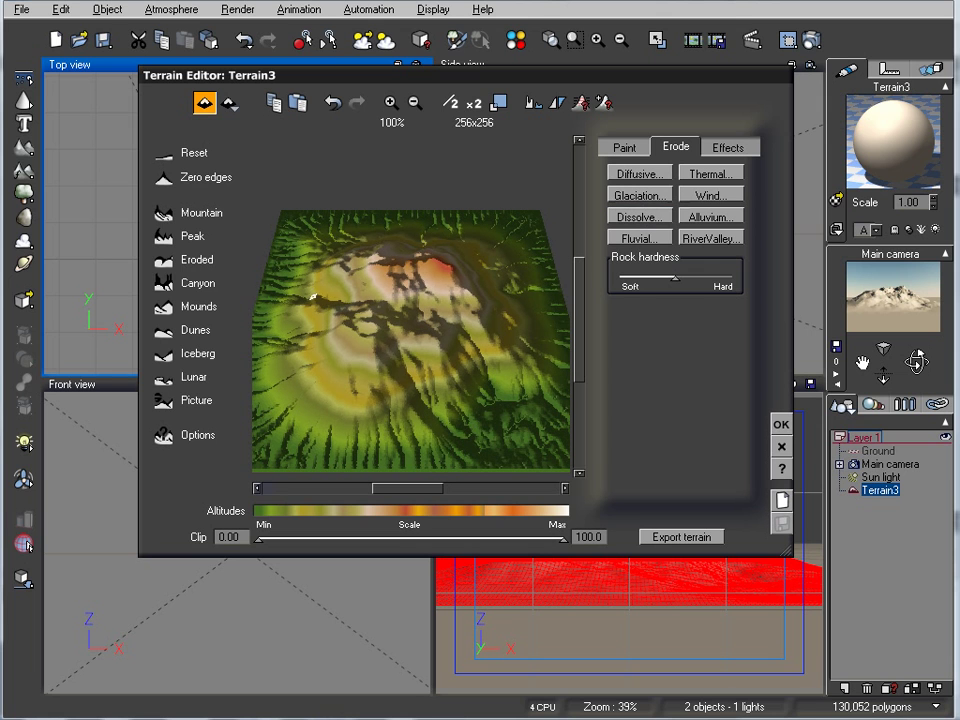
pyautogui.click(781, 424)
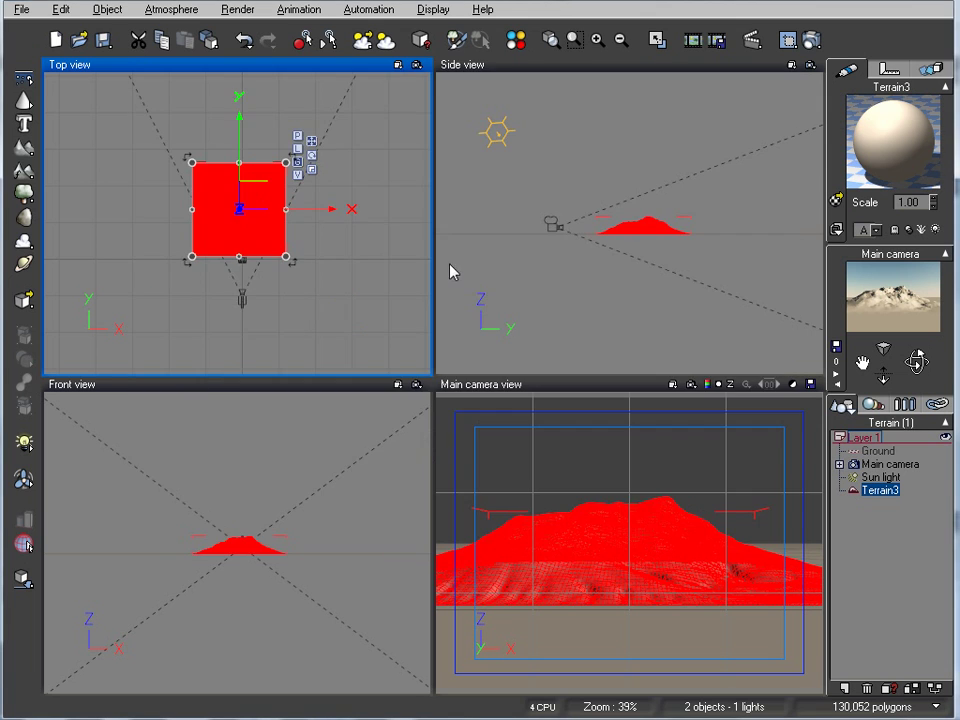
# Render the eroded terrain to screen at Preview quality and 640x480, and close the render display after viewing
pyautogui.click(811, 40)
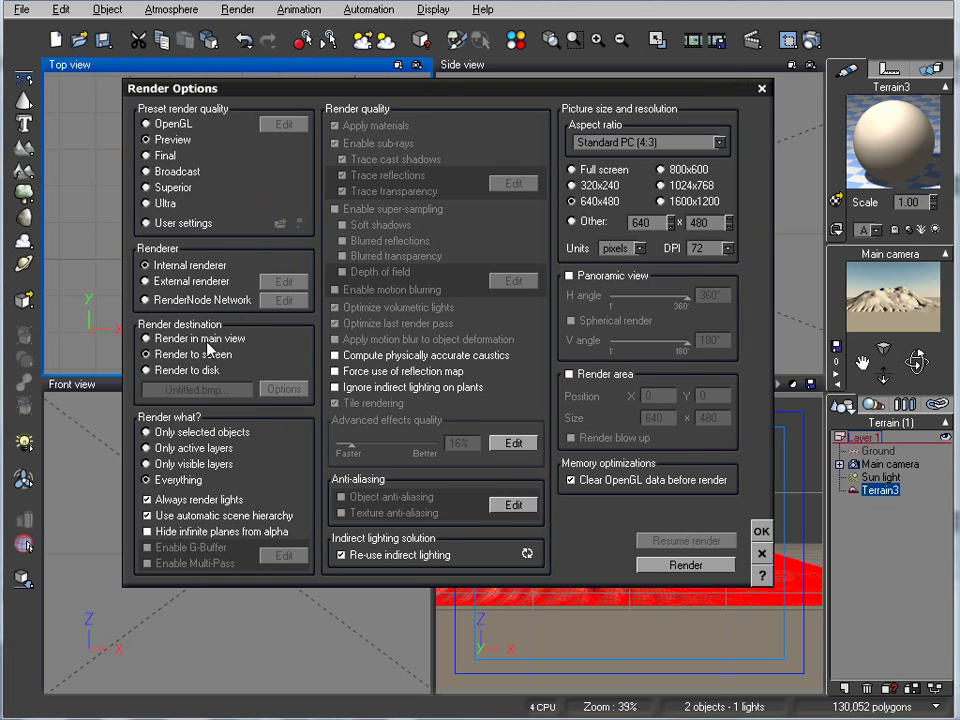
pyautogui.click(686, 565)
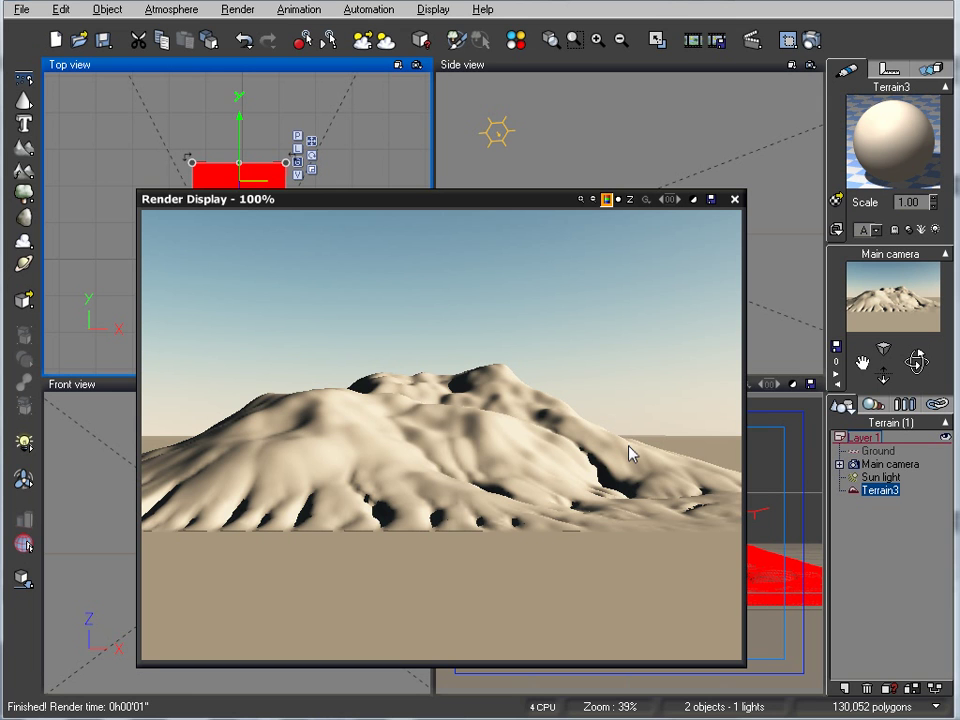
pyautogui.click(735, 199)
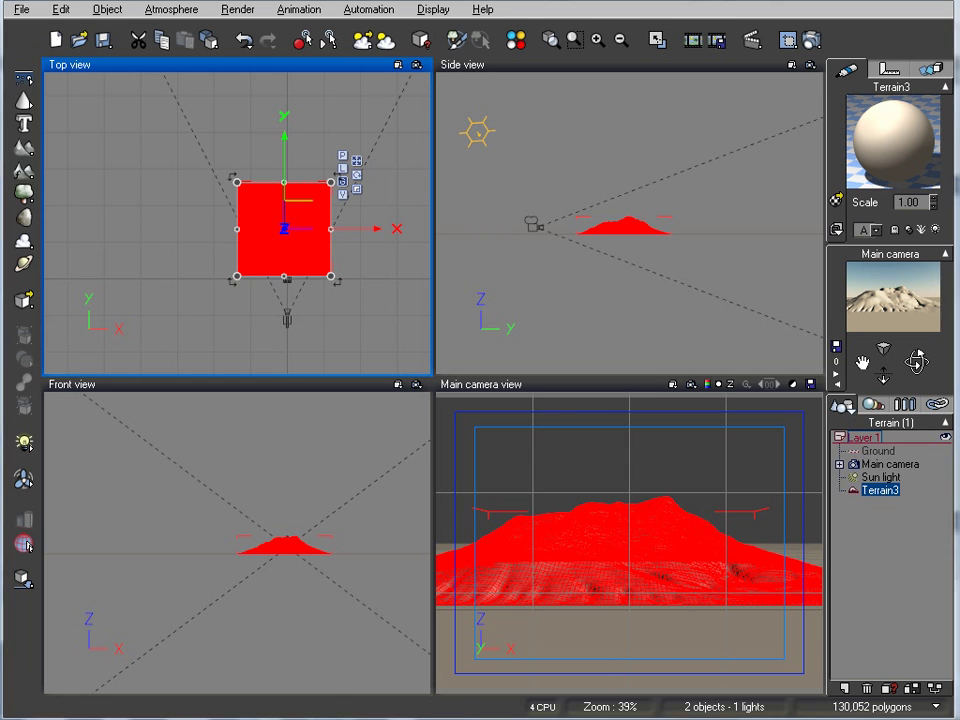
# Export the terrain from the Terrain Editor as a Jpeg (*.jpg; *.jpeg) height map with the generated material maps left as BMP
pyautogui.rightClick(266, 200)
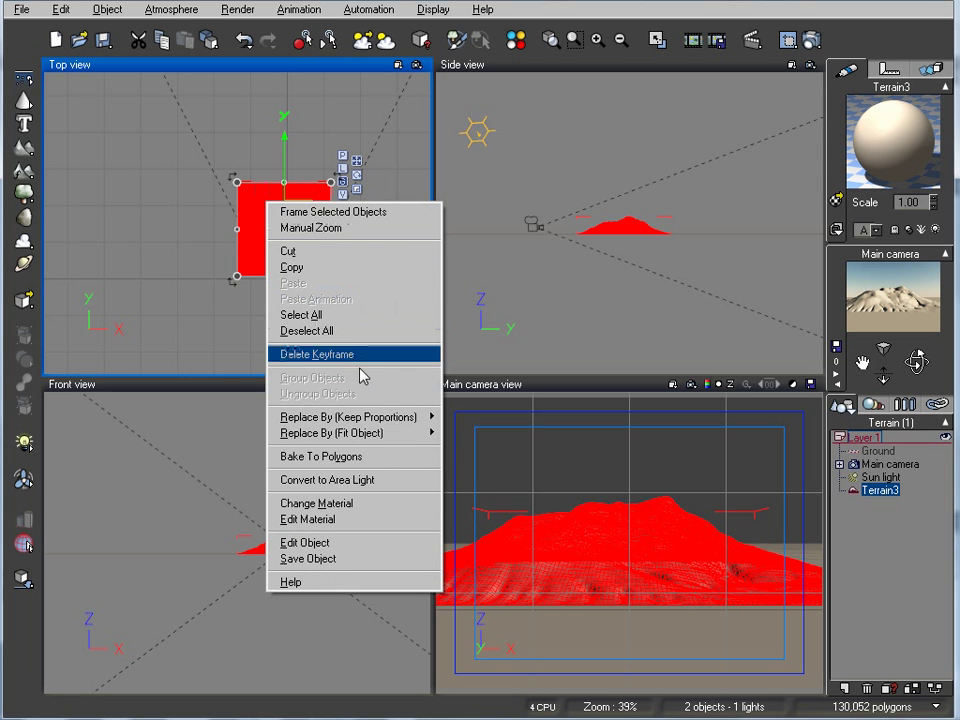
pyautogui.click(357, 550)
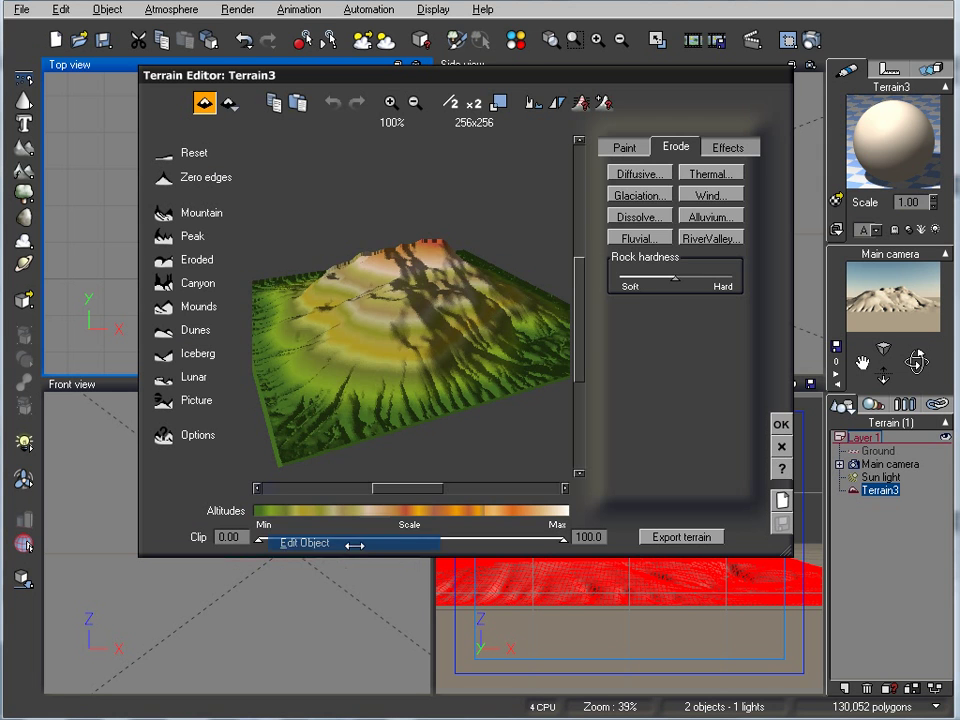
pyautogui.click(697, 541)
pyautogui.moveTo(605, 322); pyautogui.dragTo(510, 220)
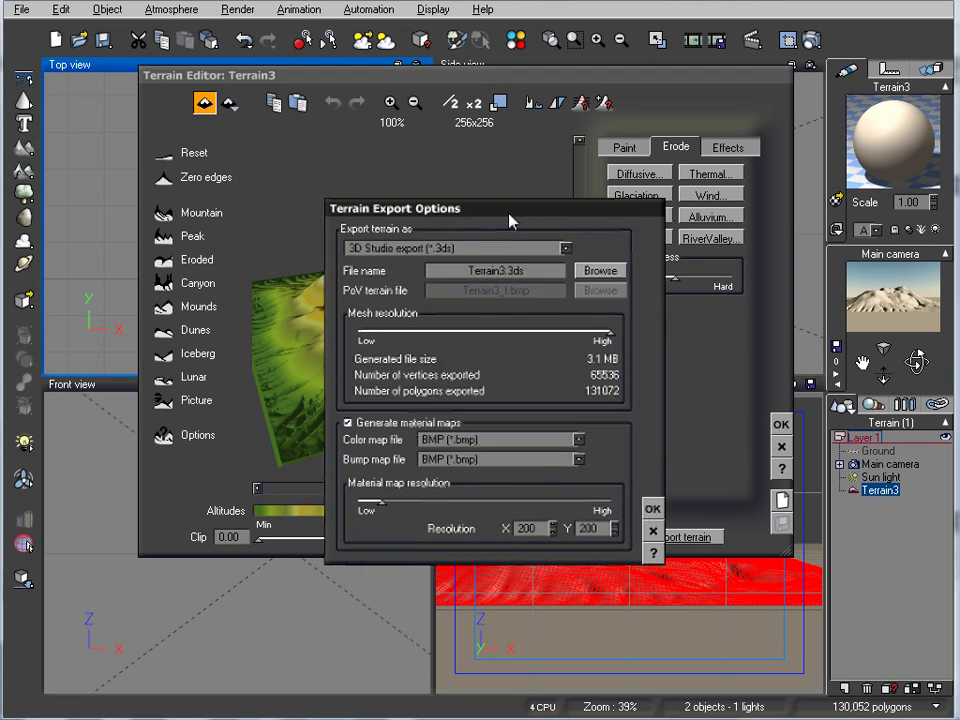
pyautogui.click(563, 245)
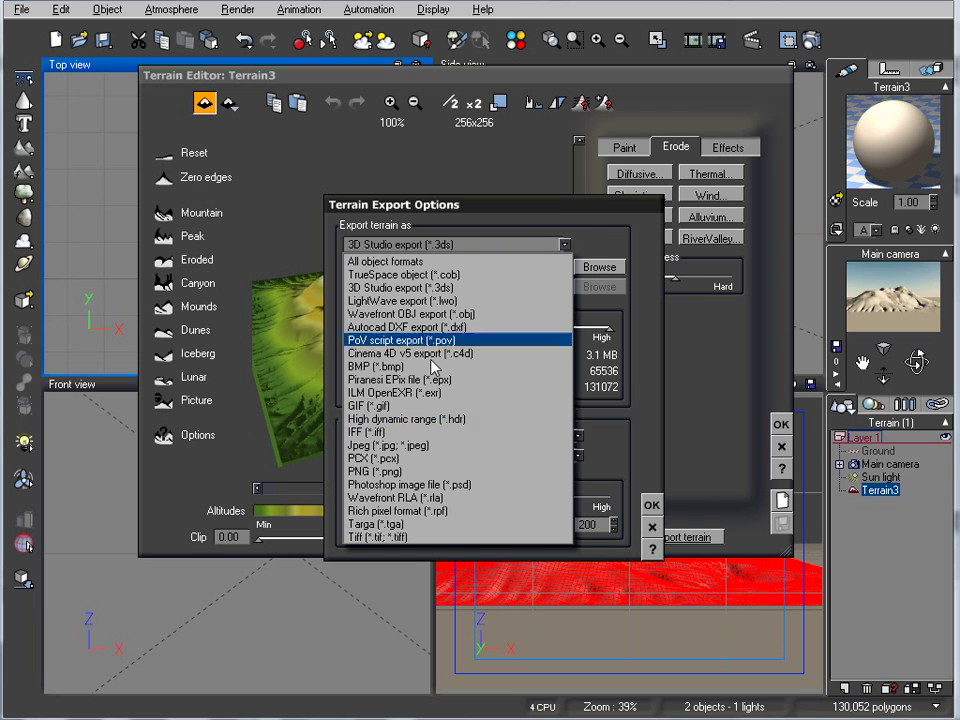
pyautogui.click(429, 449)
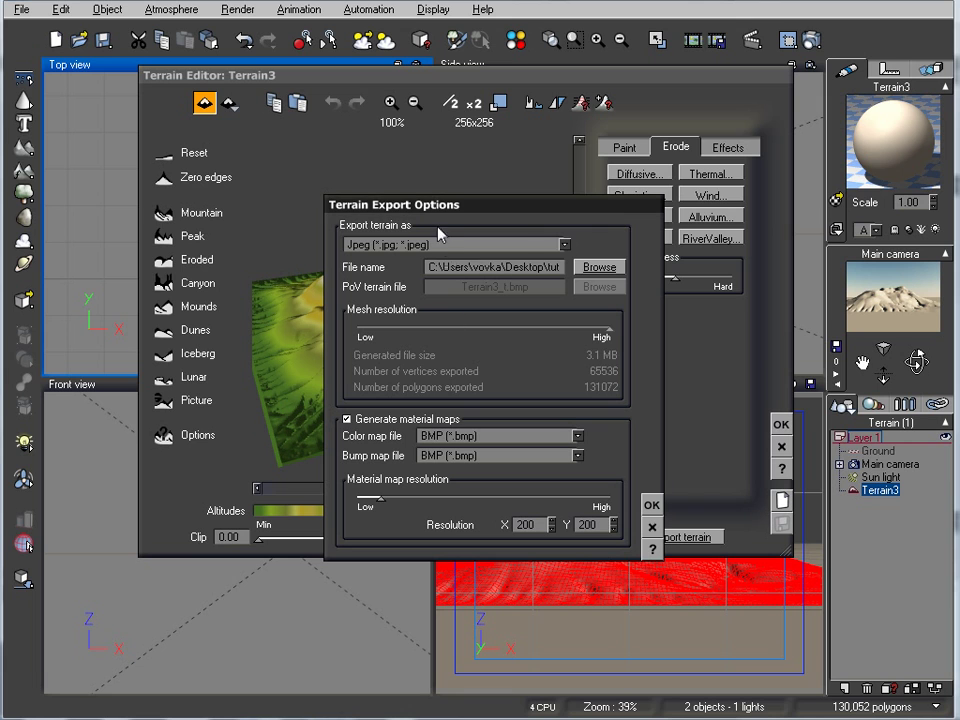
pyautogui.click(652, 505)
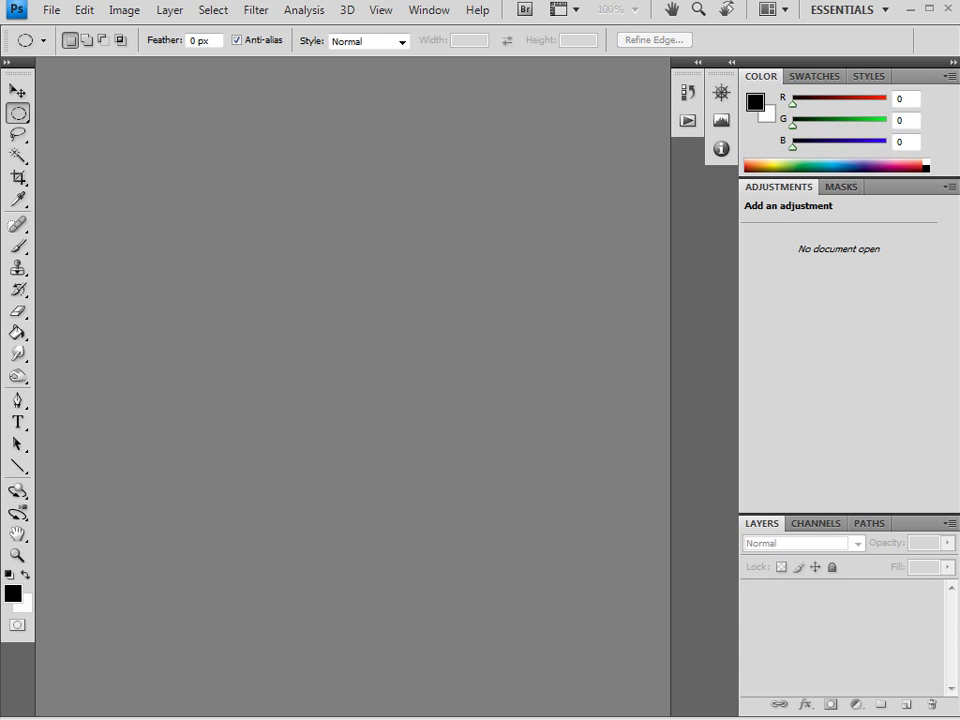
# Switch to Photoshop, open the exported Terrain3.jpg height map and magnify it to 200%
pyautogui.moveTo(836, 261); pyautogui.dragTo(430, 240)
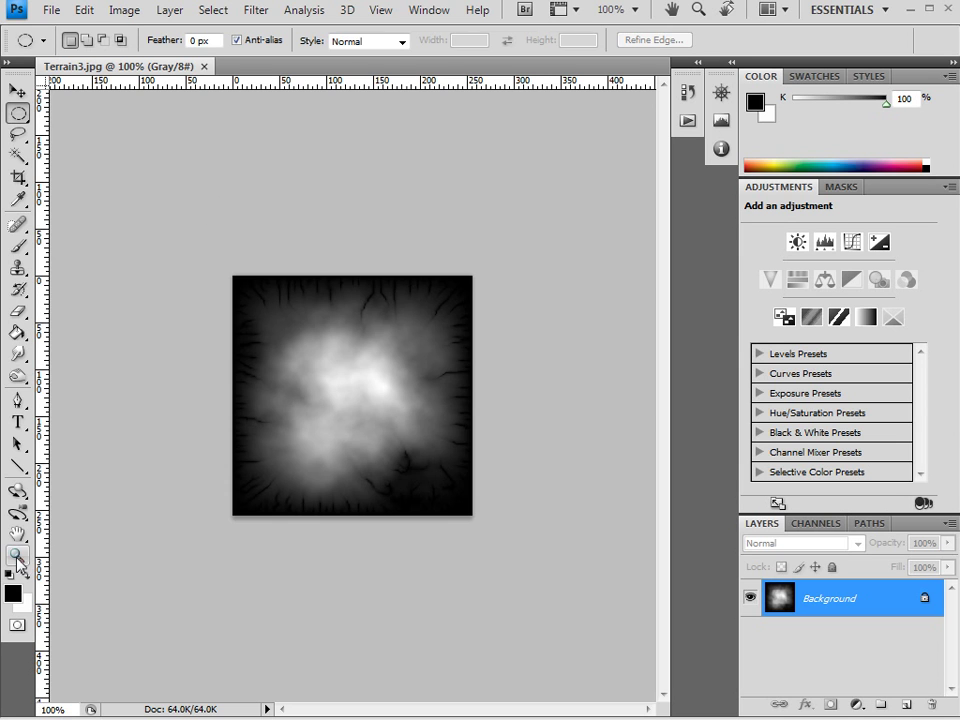
pyautogui.press('z')
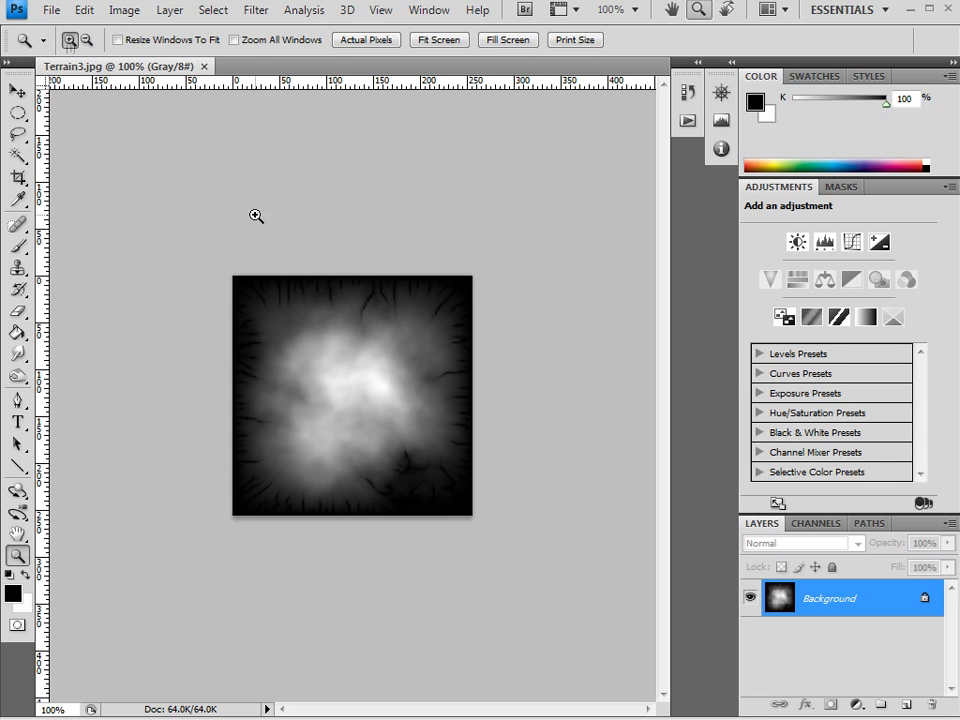
pyautogui.click(377, 336)
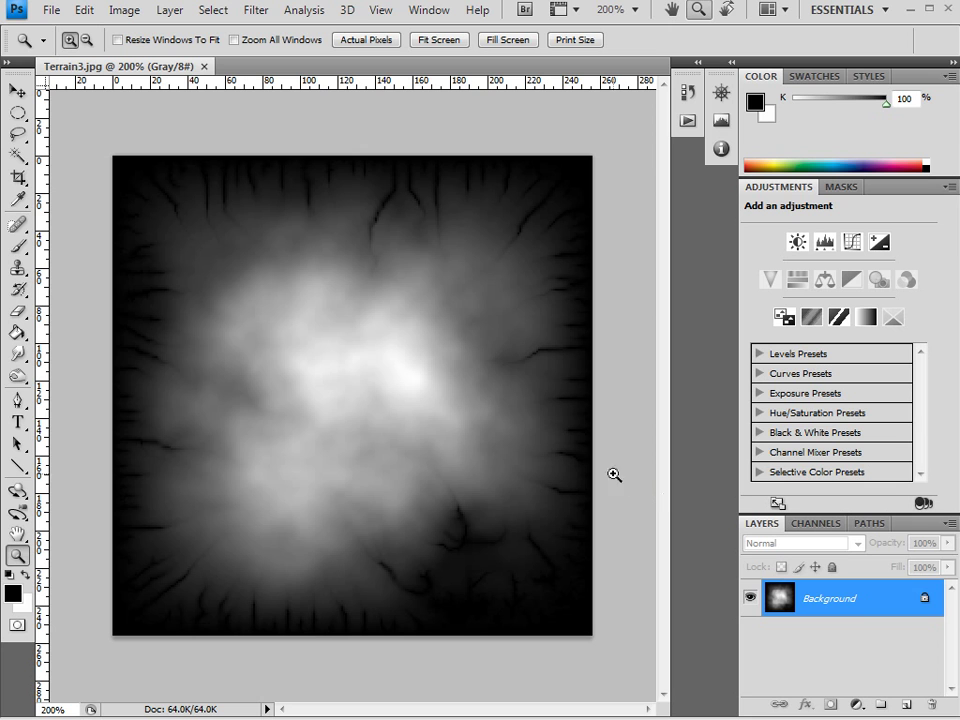
# Add a new layer and paint black 12 px brush strokes over the erosion channels along the right and upper edges of the height map
pyautogui.click(906, 705)
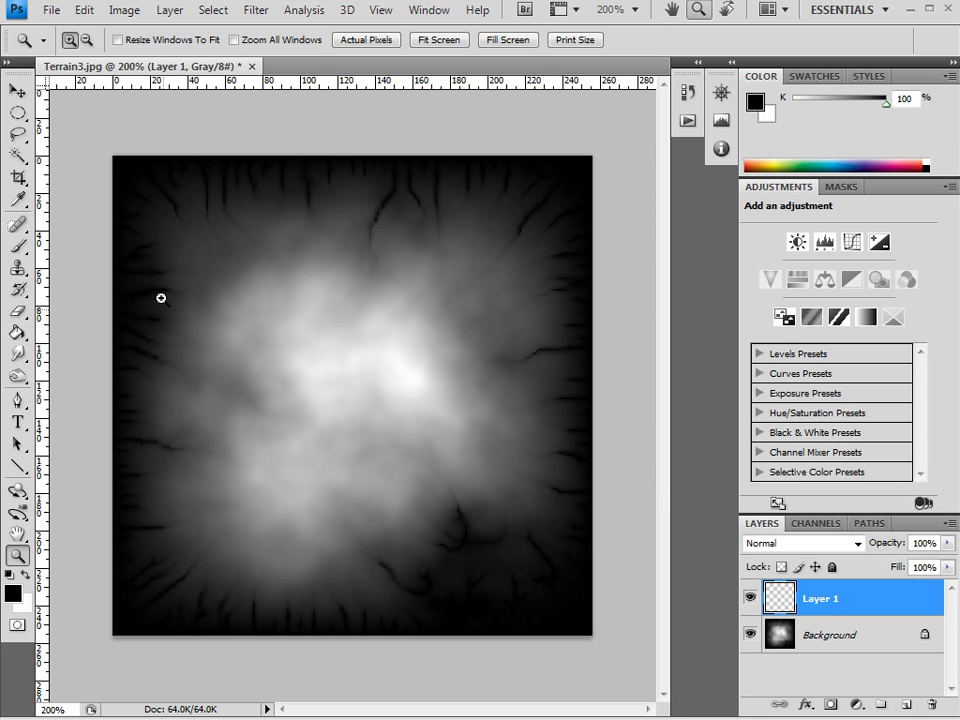
pyautogui.click(16, 247)
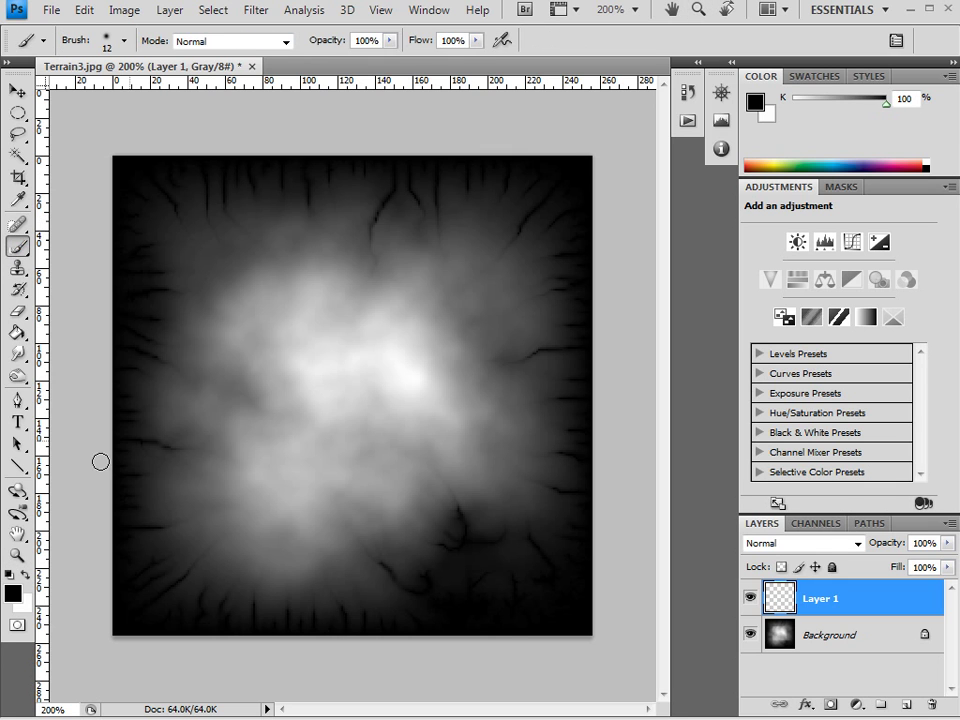
pyautogui.moveTo(388, 188); pyautogui.dragTo(397, 163)
pyautogui.moveTo(579, 343); pyautogui.dragTo(503, 365)
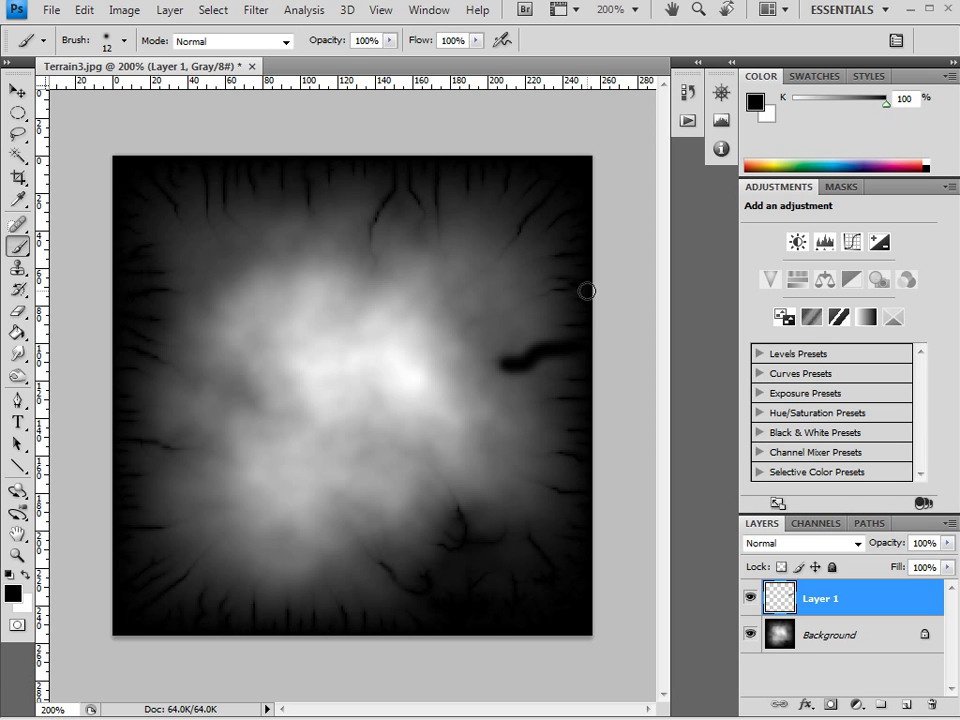
pyautogui.moveTo(584, 291); pyautogui.dragTo(543, 295)
pyautogui.moveTo(583, 253); pyautogui.dragTo(543, 257)
pyautogui.moveTo(551, 186); pyautogui.dragTo(514, 223)
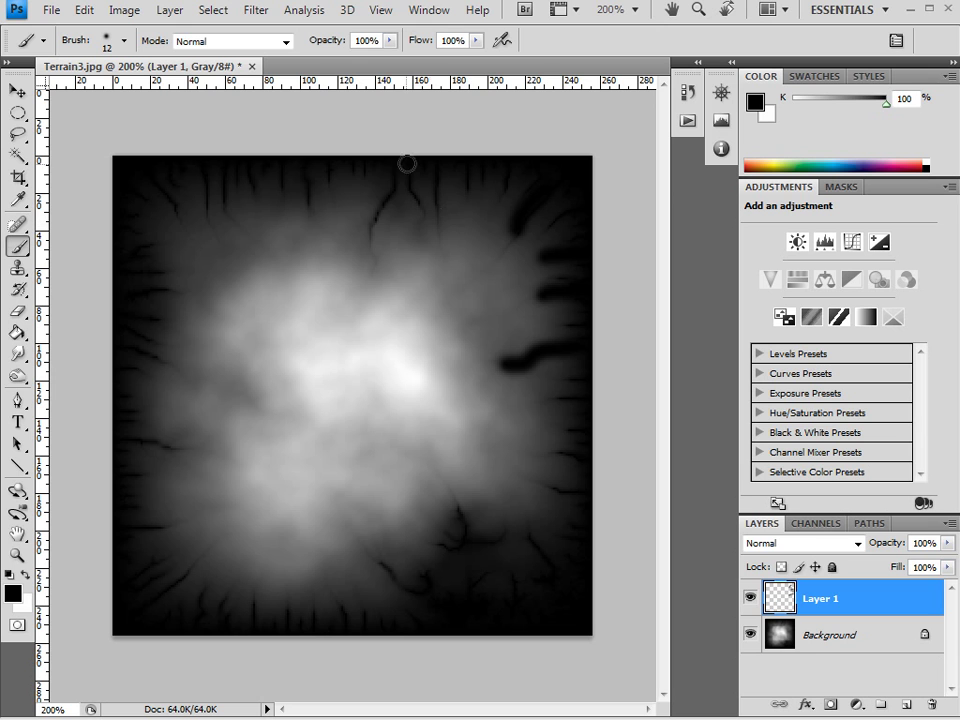
pyautogui.moveTo(403, 170); pyautogui.dragTo(368, 240)
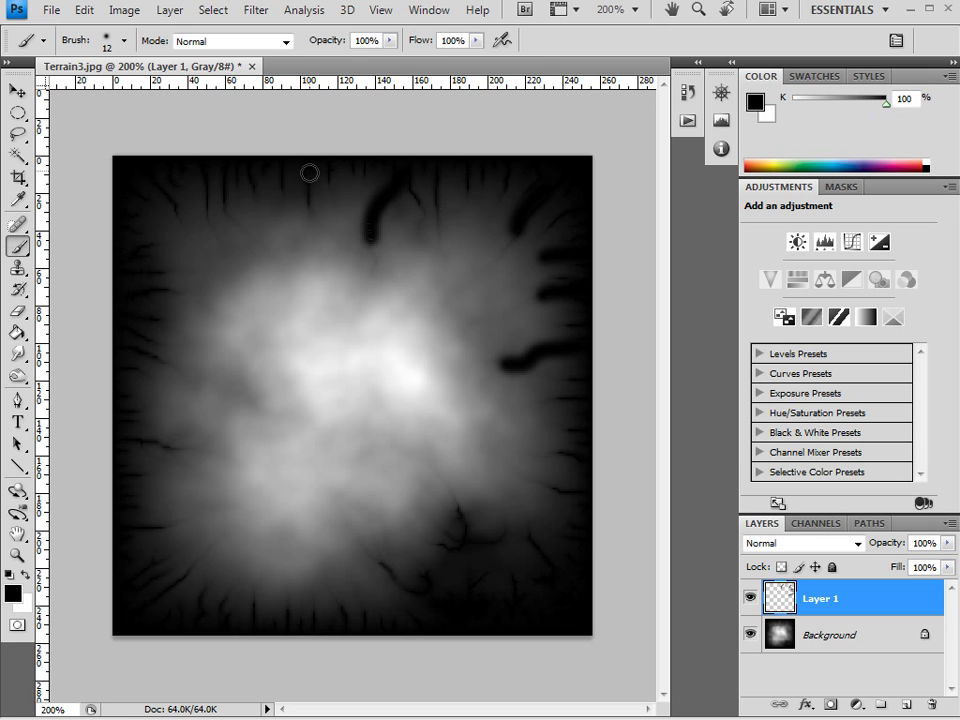
pyautogui.moveTo(313, 172); pyautogui.dragTo(320, 220)
# Hide Layer 1 and add another empty layer directly above the Background
pyautogui.click(751, 599)
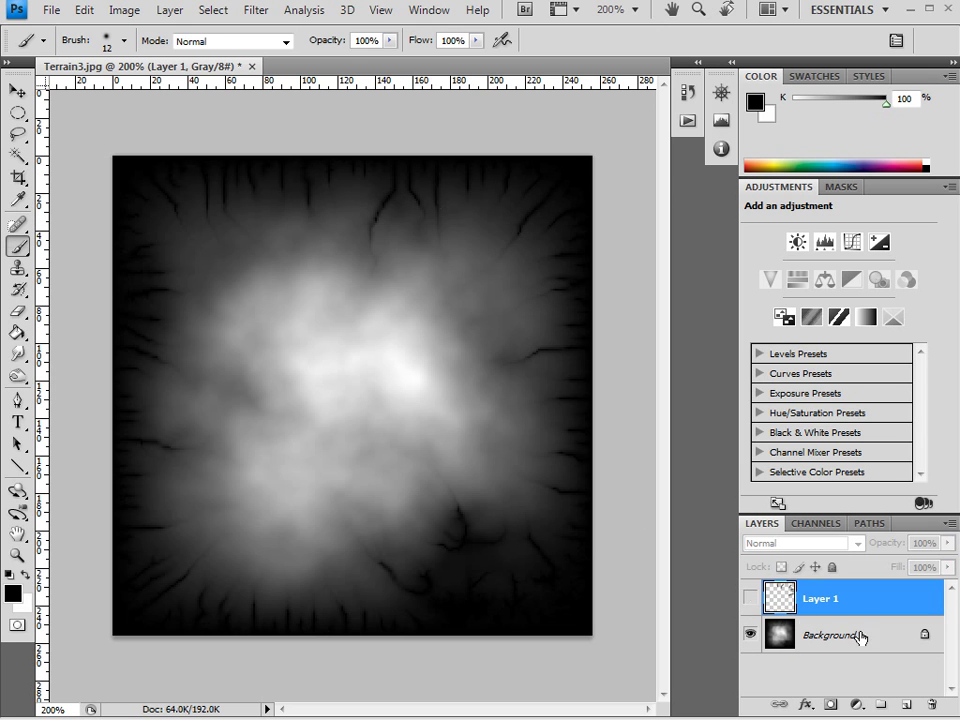
pyautogui.click(826, 634)
pyautogui.click(907, 704)
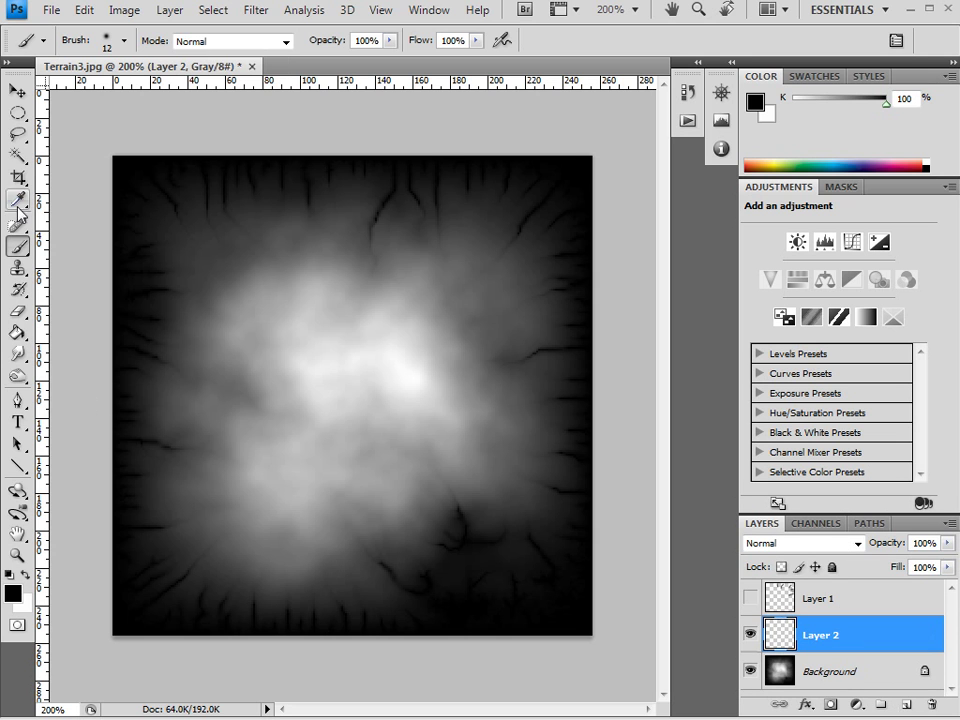
# Try to select the dark eroded border of the Background layer with the Magic Wand at tolerance 32
pyautogui.click(18, 156)
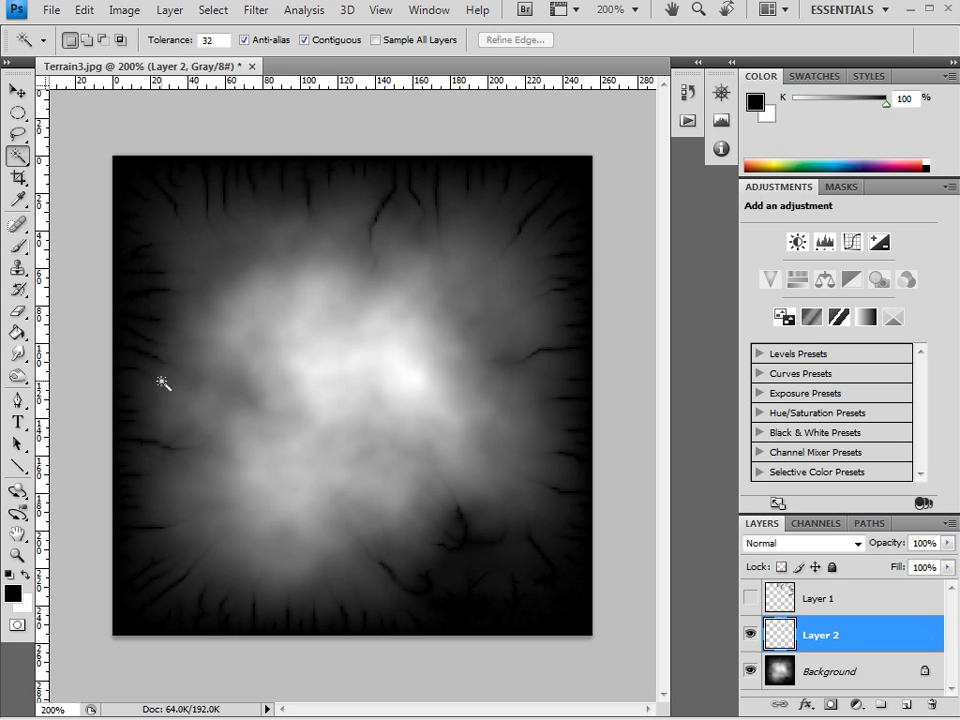
pyautogui.click(225, 459)
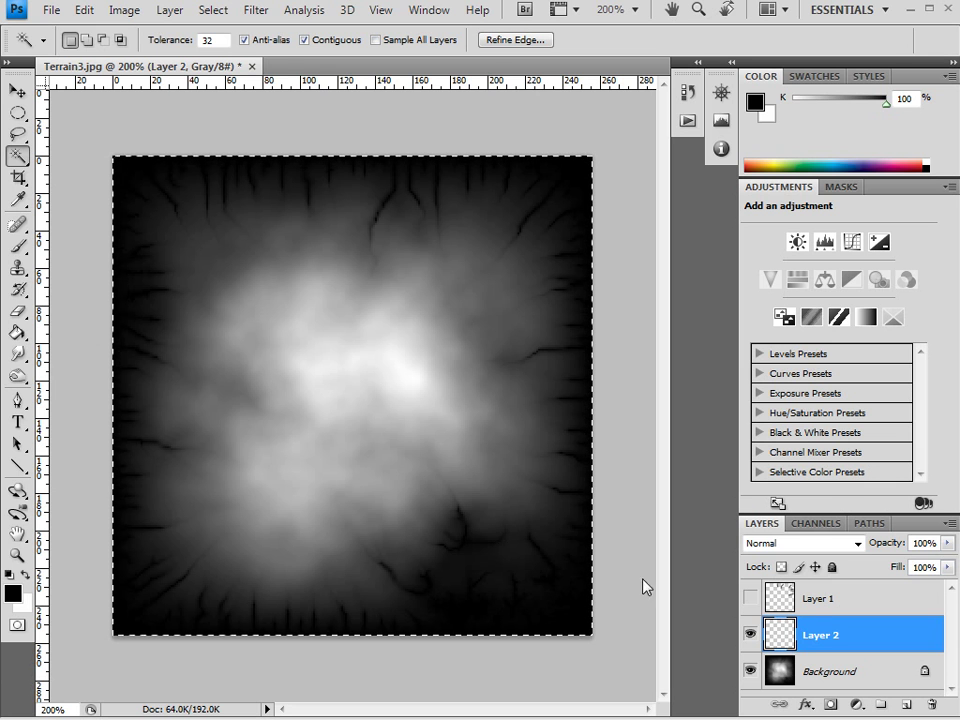
pyautogui.click(780, 672)
pyautogui.click(553, 350)
pyautogui.hotkey('ctrl', 'd')
pyautogui.click(569, 359)
pyautogui.hotkey('ctrl', 'd')
pyautogui.click(396, 192)
pyautogui.hotkey('ctrl', 'd')
pyautogui.click(309, 170)
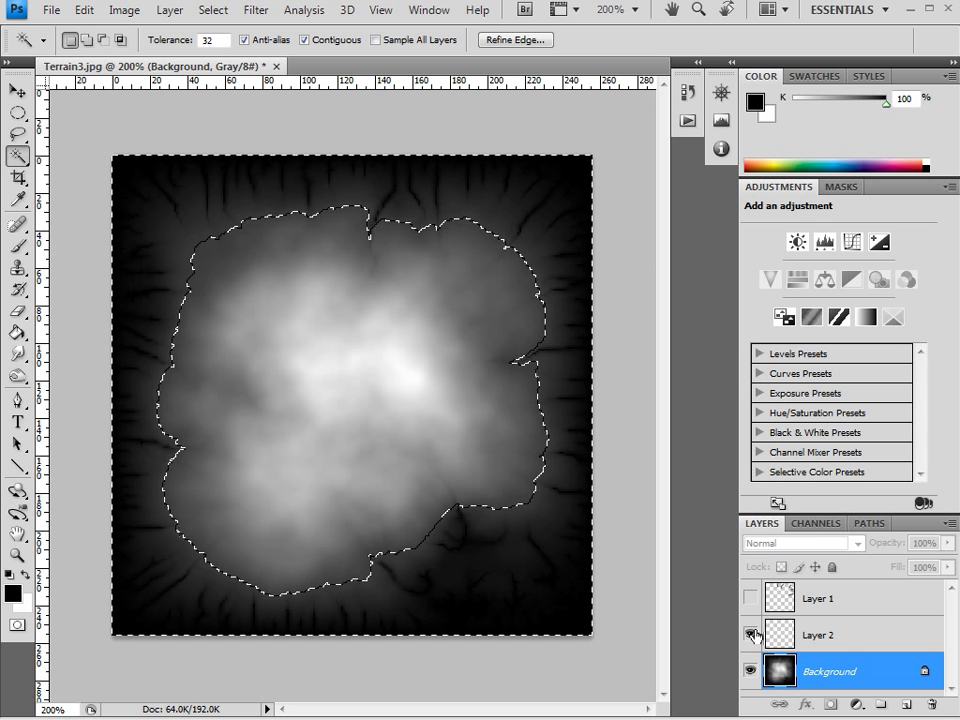
# On Layer 2, draw a freehand Lasso selection around the dark border and its erosion channels on all sides of the height map
pyautogui.click(800, 635)
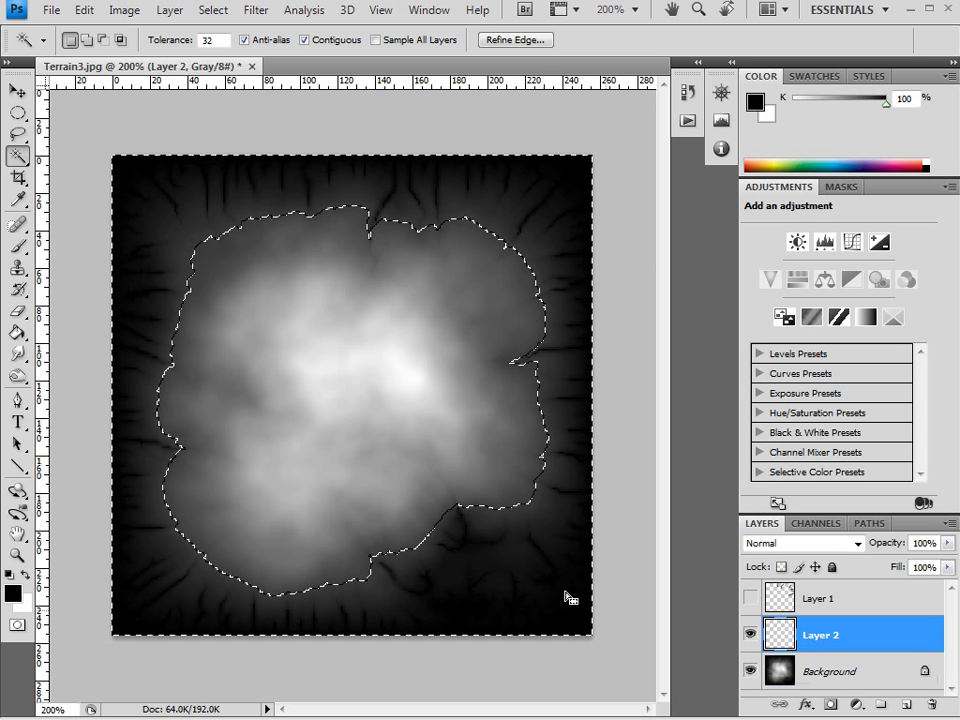
pyautogui.click(24, 138)
pyautogui.click(245, 236)
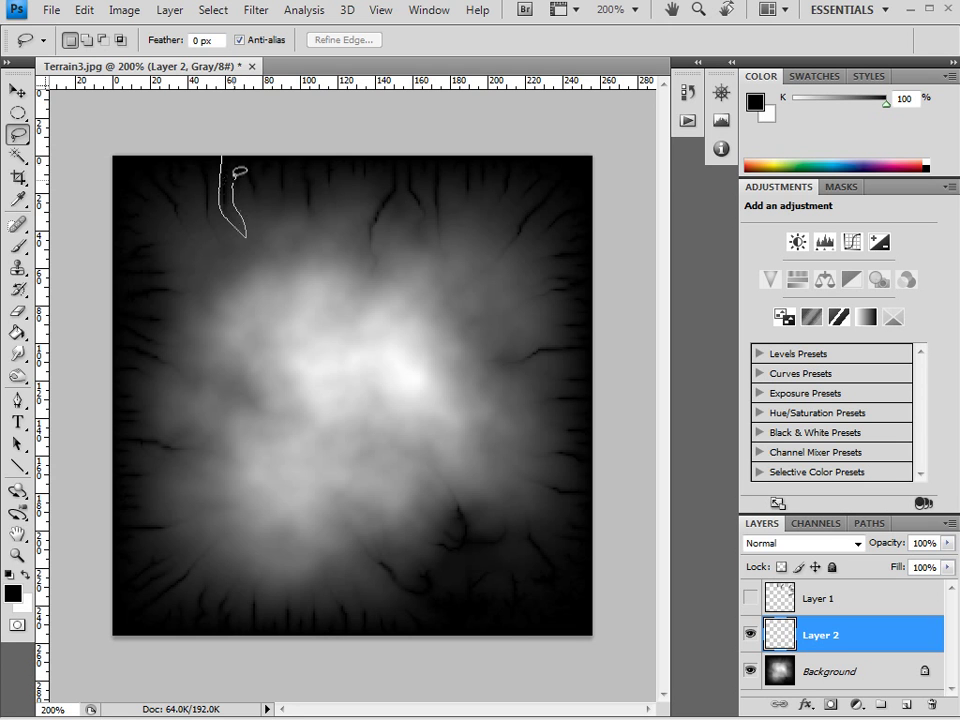
pyautogui.moveTo(222, 151); pyautogui.dragTo(225, 148)
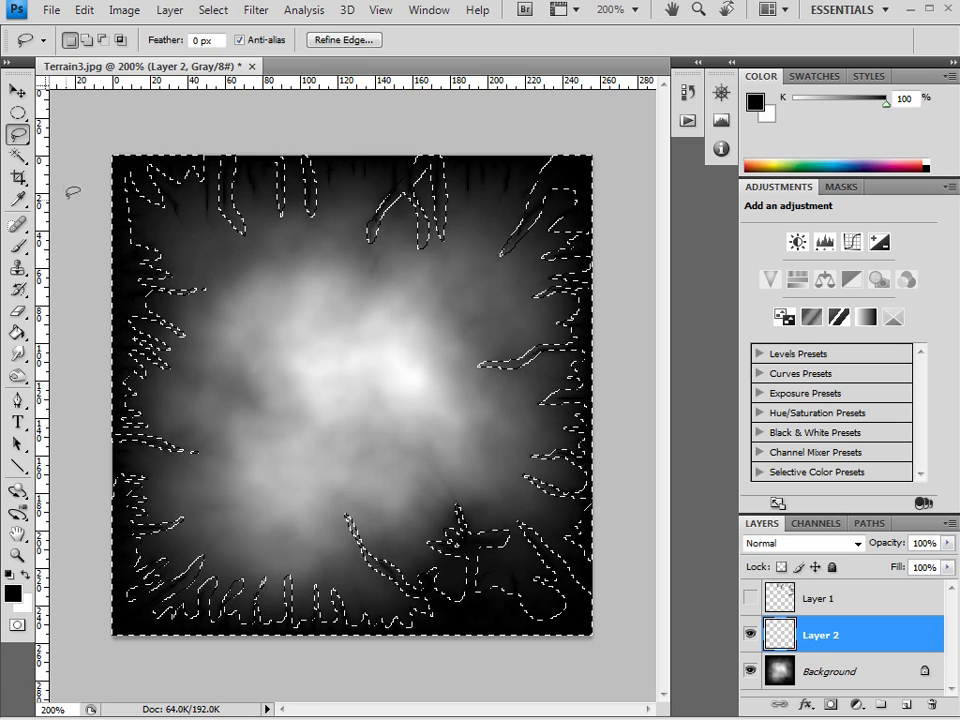
# Fill the selected border and channels on Layer 2 with black
pyautogui.click(80, 12)
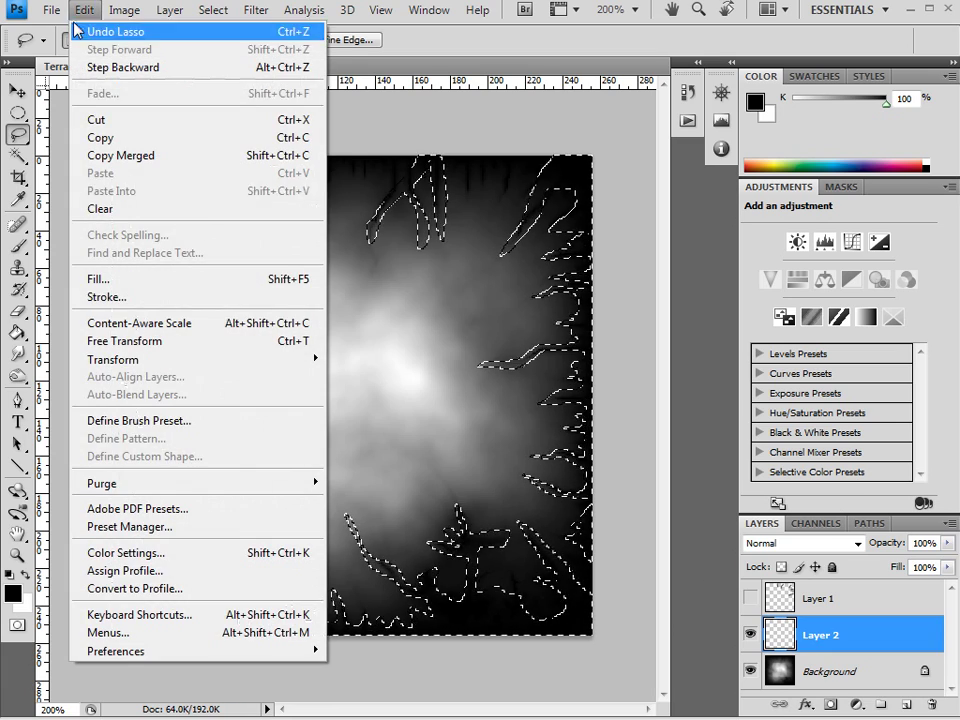
pyautogui.click(200, 280)
pyautogui.click(546, 230)
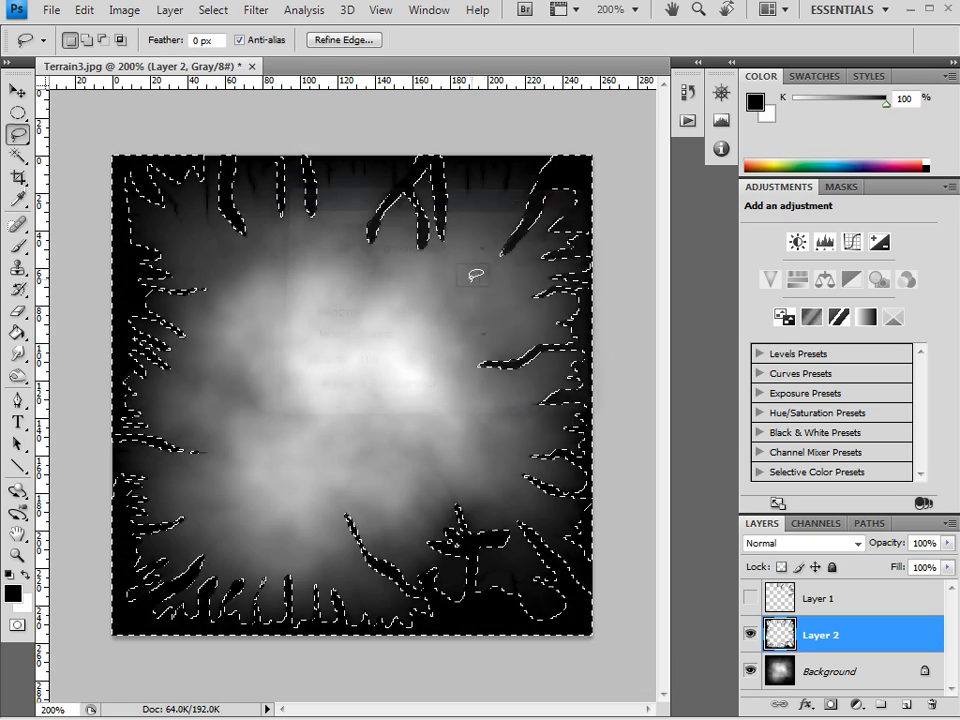
# Hide the Background layer so only Layer 2's black mask is displayed, and clear the selection
pyautogui.click(750, 634)
pyautogui.click(750, 671)
pyautogui.click(750, 634)
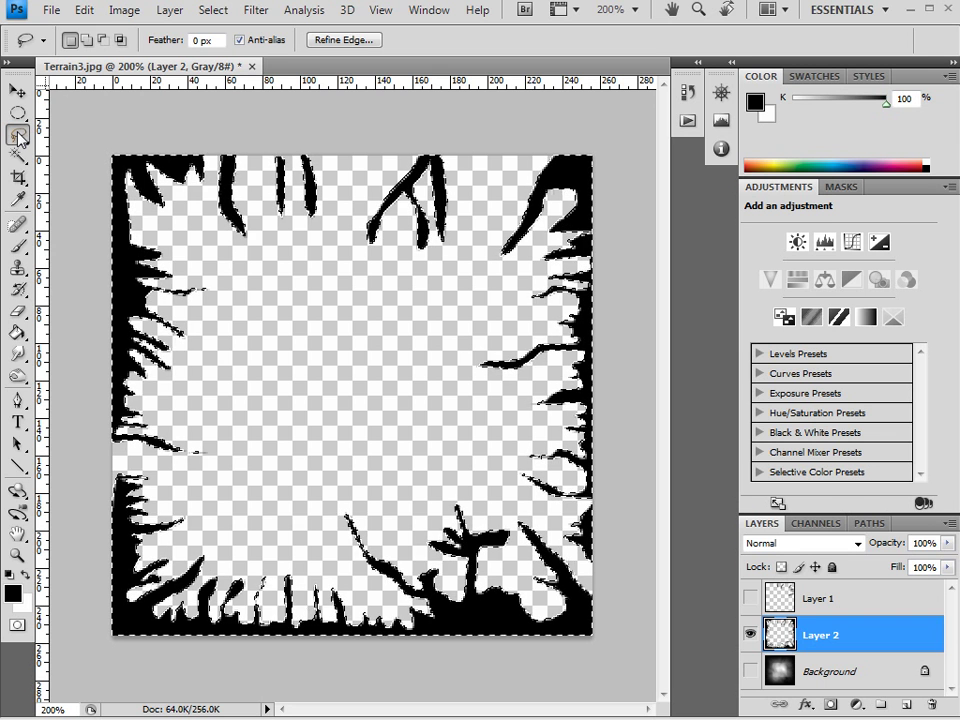
pyautogui.click(274, 163)
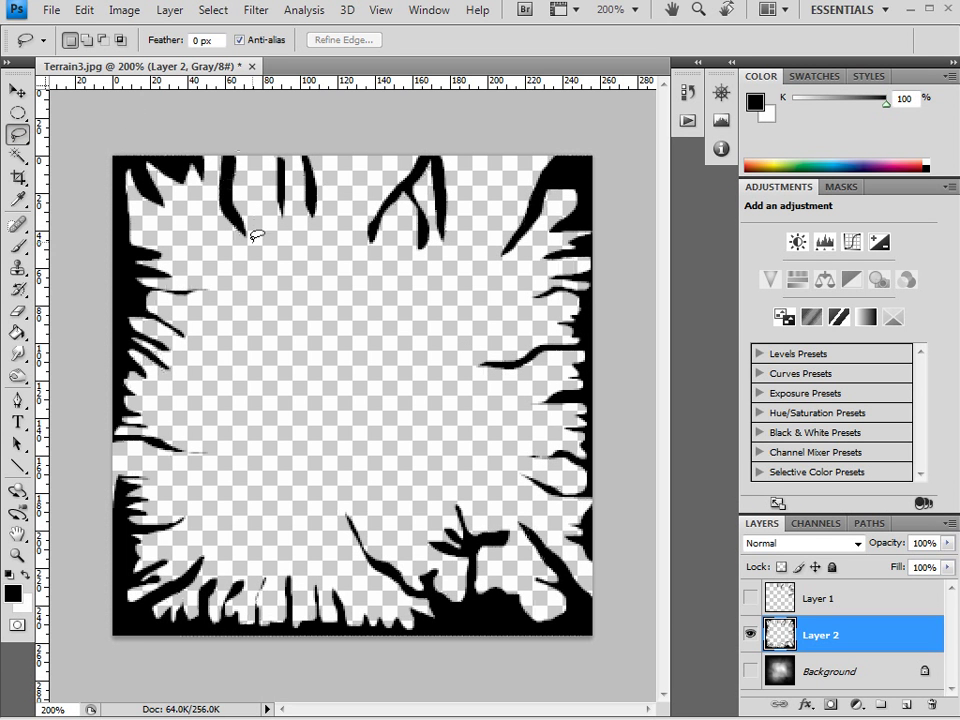
# Apply a 0.8-pixel Gaussian Blur to Layer 2 and soften the upper channels with the Blur tool at 50% strength
pyautogui.click(255, 10)
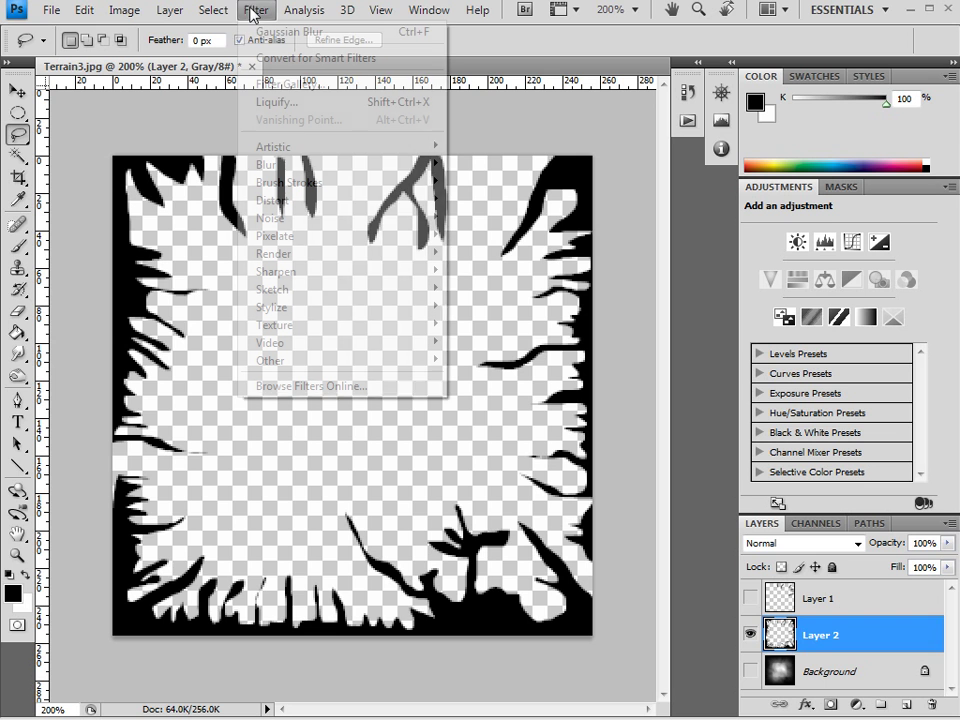
pyautogui.moveTo(381, 168)
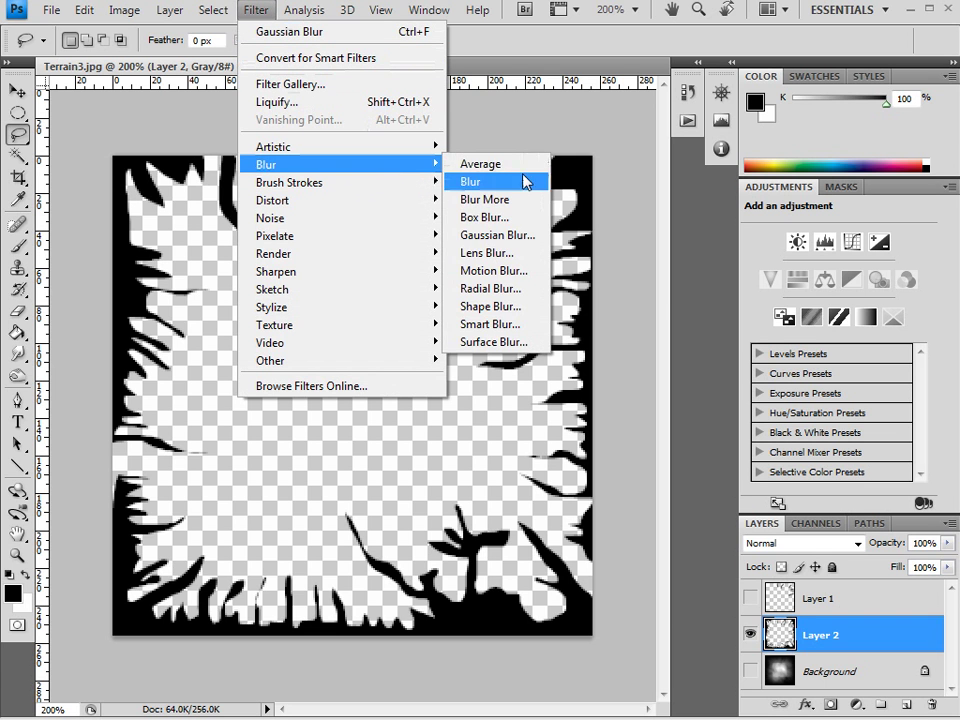
pyautogui.click(504, 236)
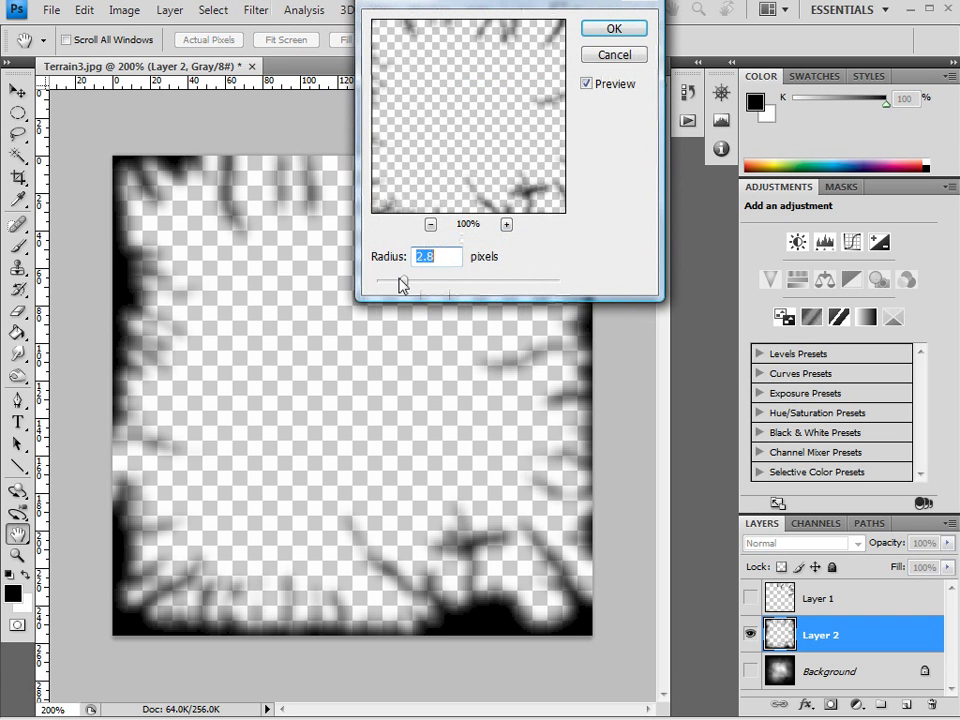
pyautogui.moveTo(405, 287); pyautogui.dragTo(386, 285)
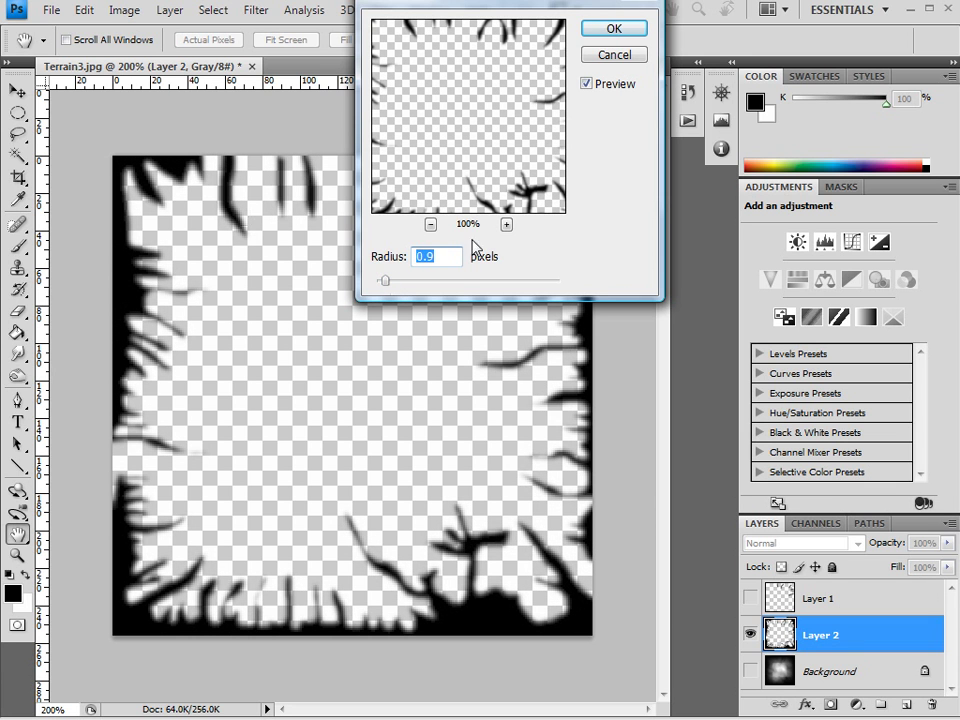
pyautogui.moveTo(385, 285); pyautogui.dragTo(381, 282)
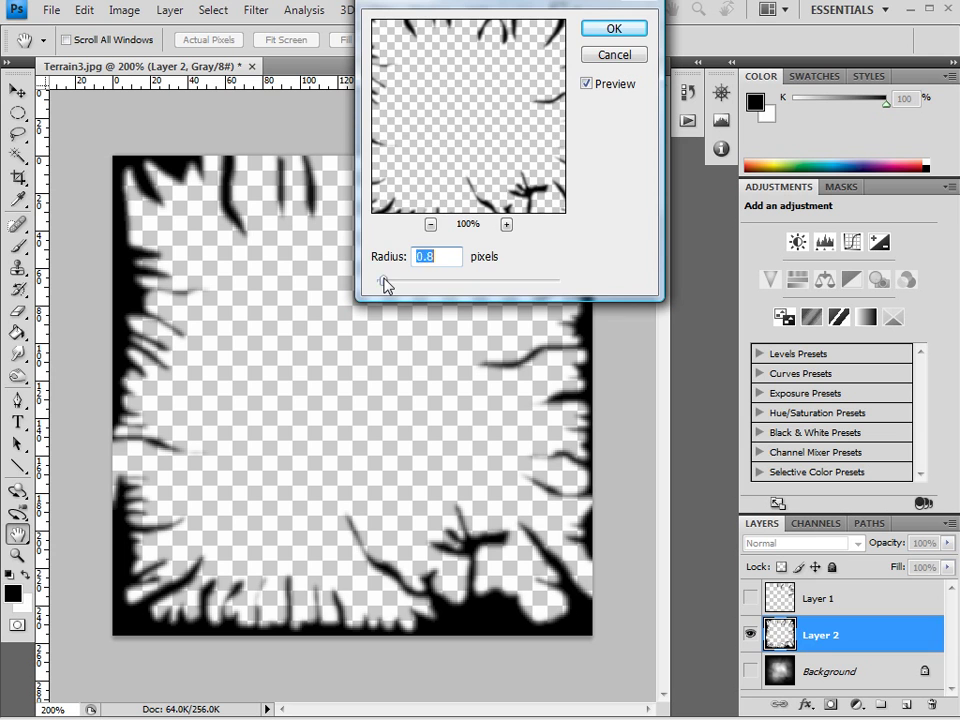
pyautogui.click(611, 30)
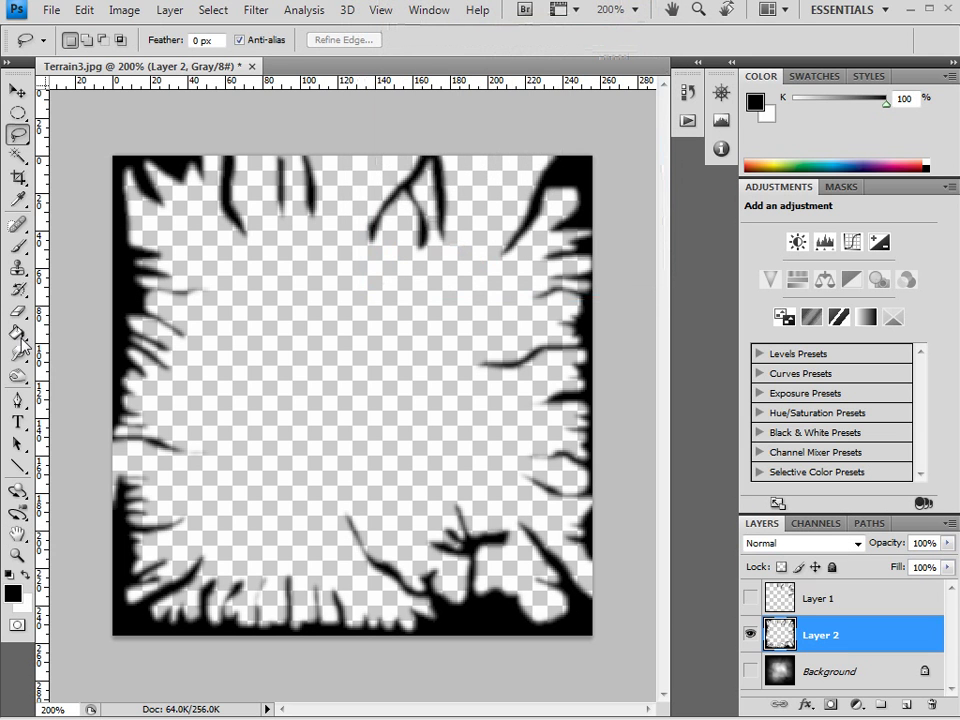
pyautogui.moveTo(17, 355); pyautogui.dragTo(47, 352)
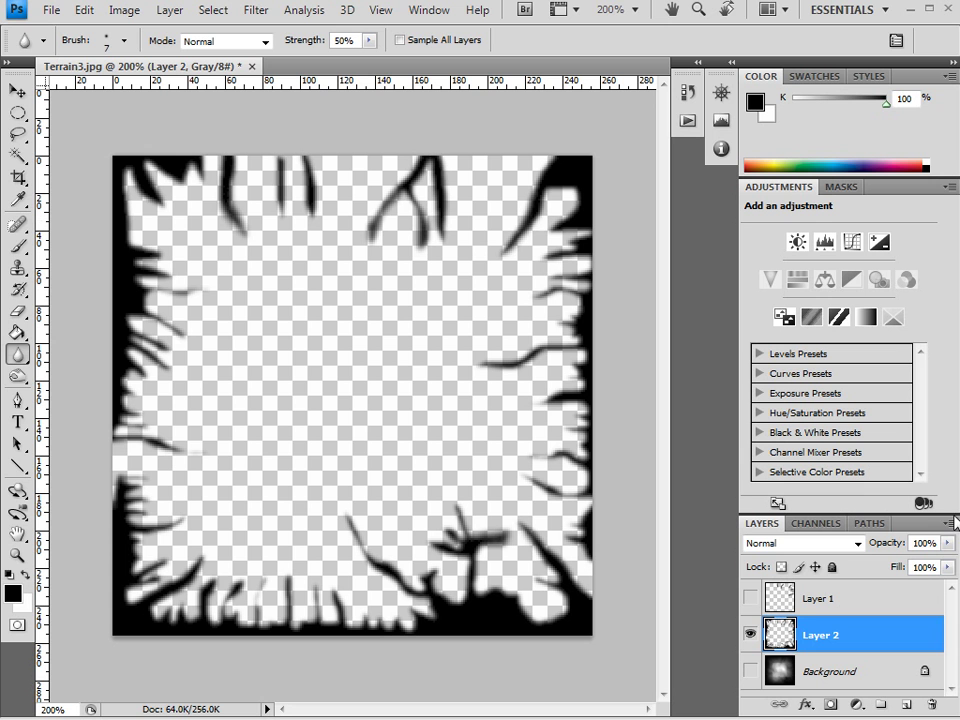
# Export the mask for the web as a Maximum-quality JPEG named material.jpg in the tutorial folder
pyautogui.click(50, 10)
pyautogui.click(166, 299)
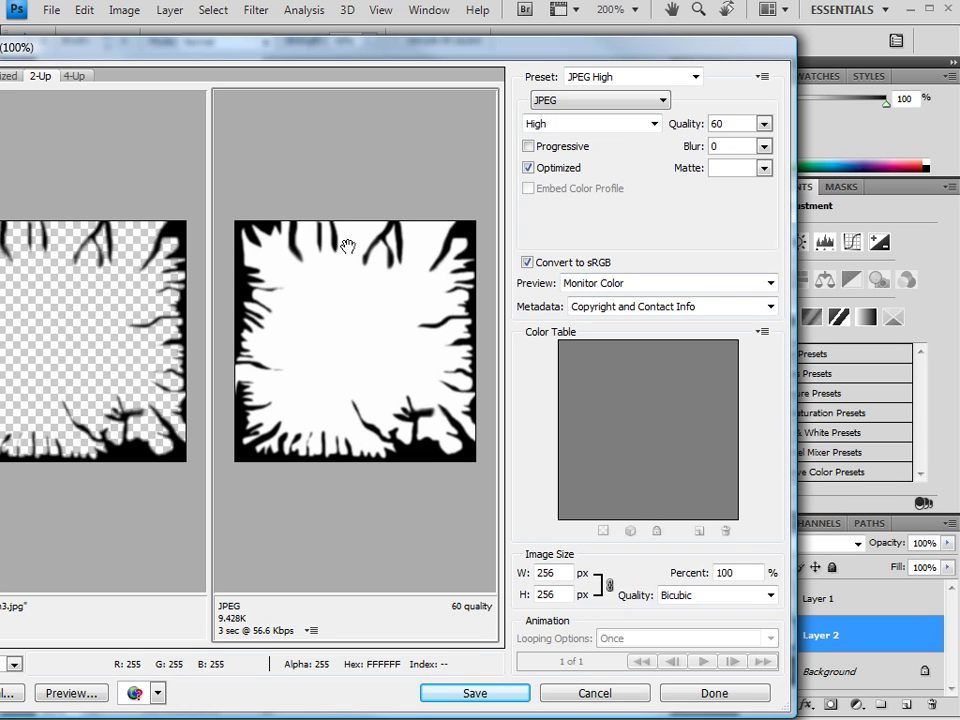
pyautogui.click(652, 124)
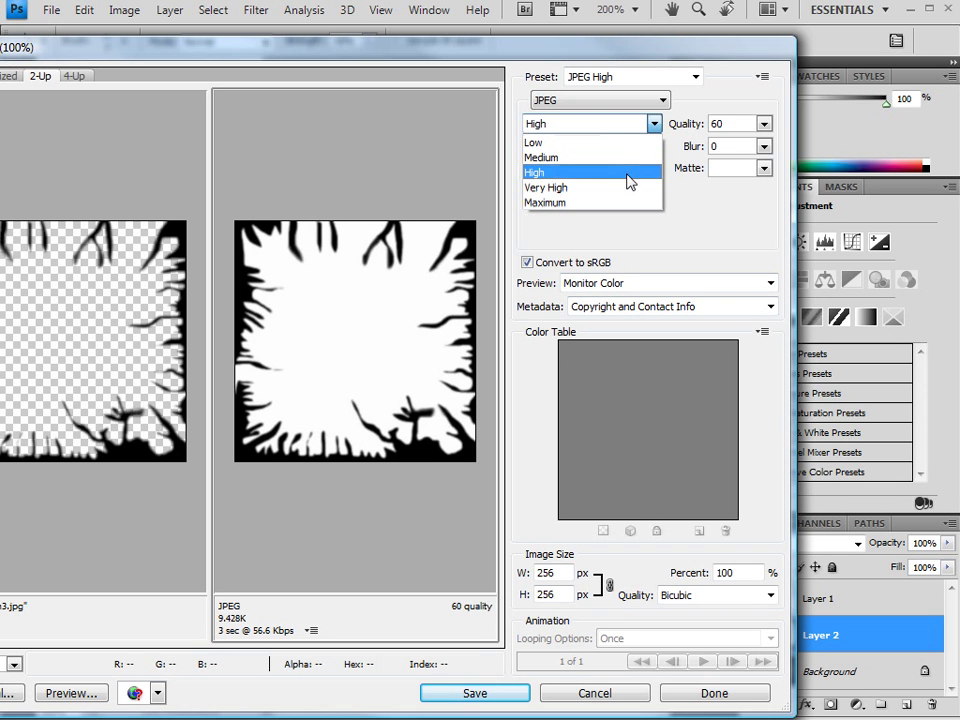
pyautogui.click(627, 203)
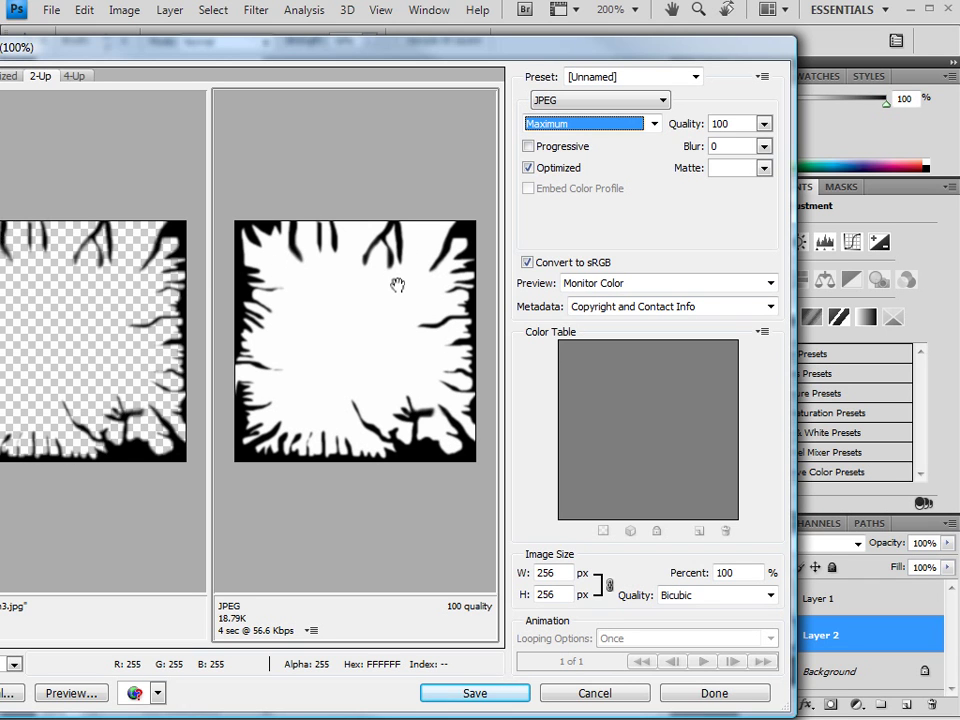
pyautogui.moveTo(335, 42); pyautogui.dragTo(475, 46)
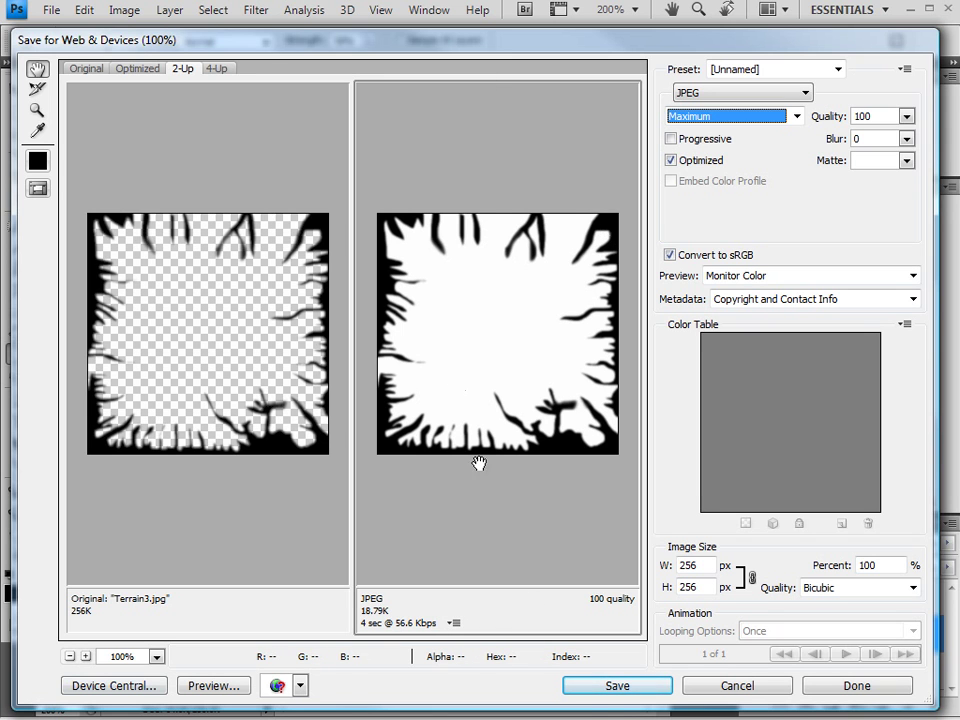
pyautogui.click(617, 685)
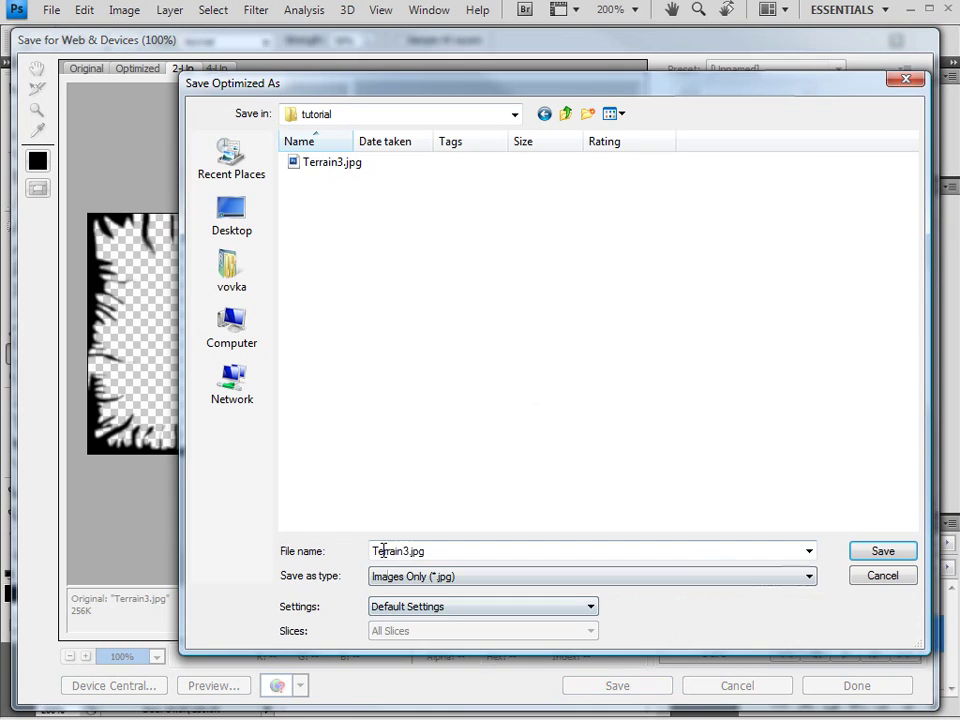
pyautogui.write('material')
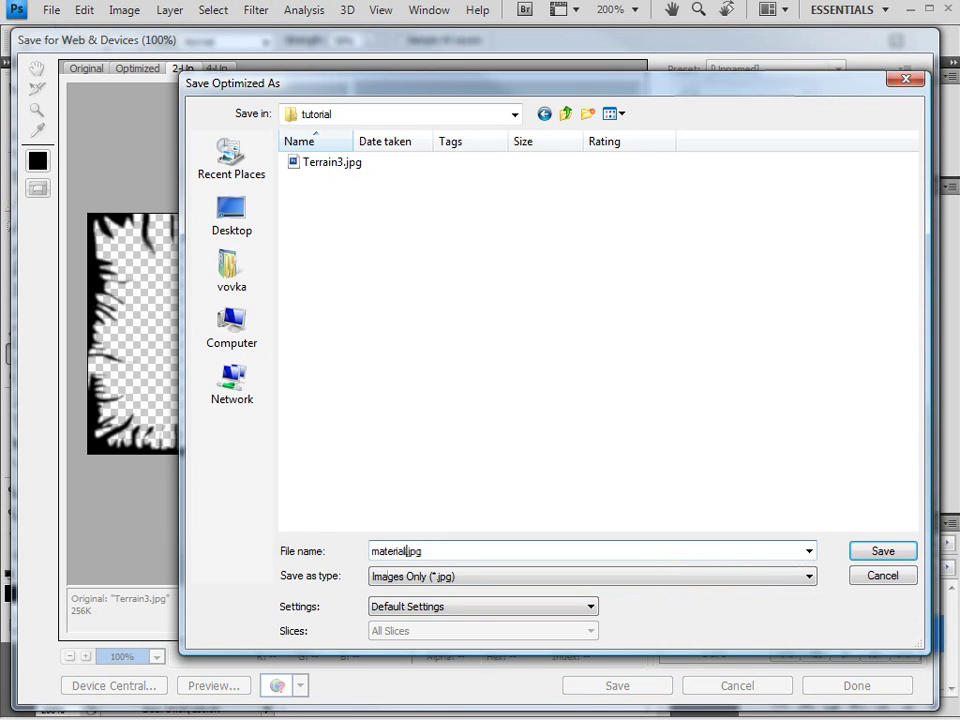
pyautogui.press('Return')
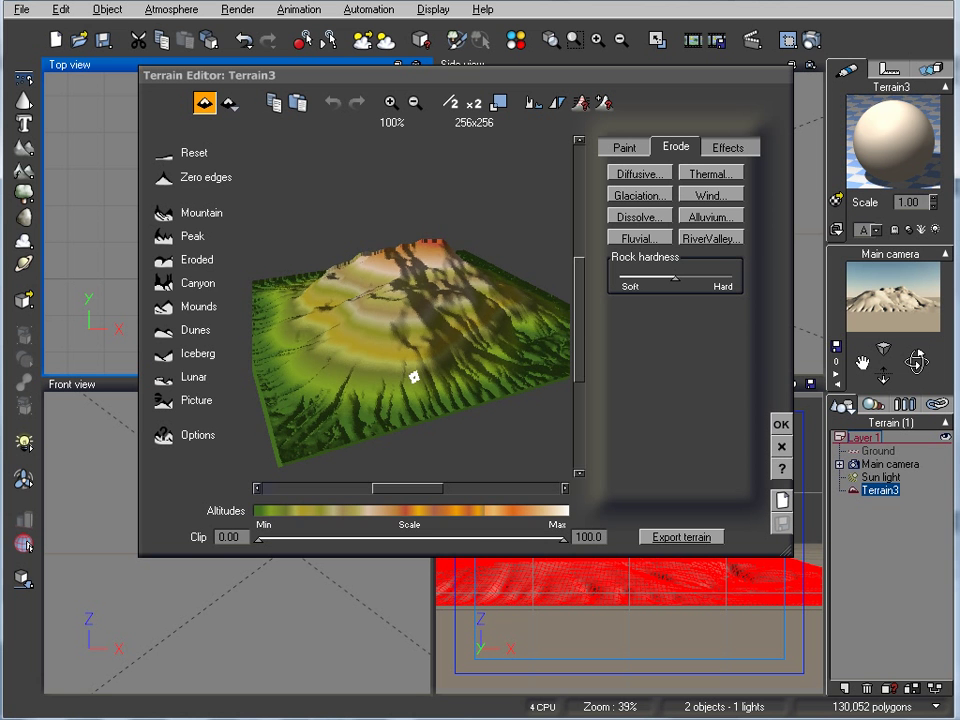
# Switch to Vue and accept the eroded terrain in the Terrain Editor
pyautogui.click(781, 424)
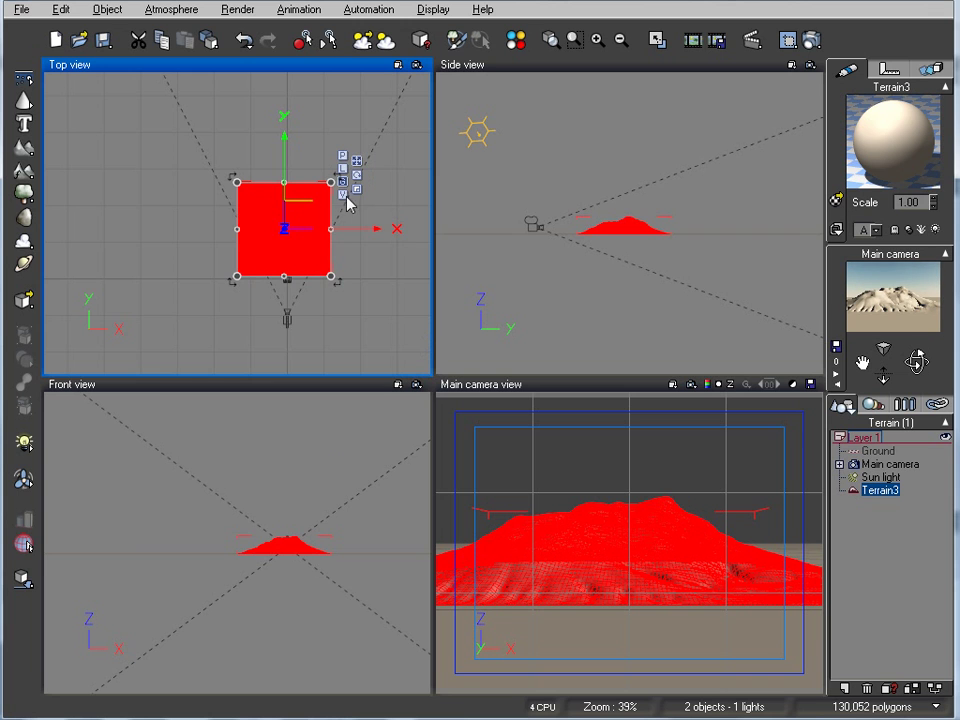
pyautogui.moveTo(352, 252); pyautogui.dragTo(149, 199, button='right')
pyautogui.scroll(5, 317, 246)
pyautogui.moveTo(252, 206); pyautogui.dragTo(356, 265, button='right')
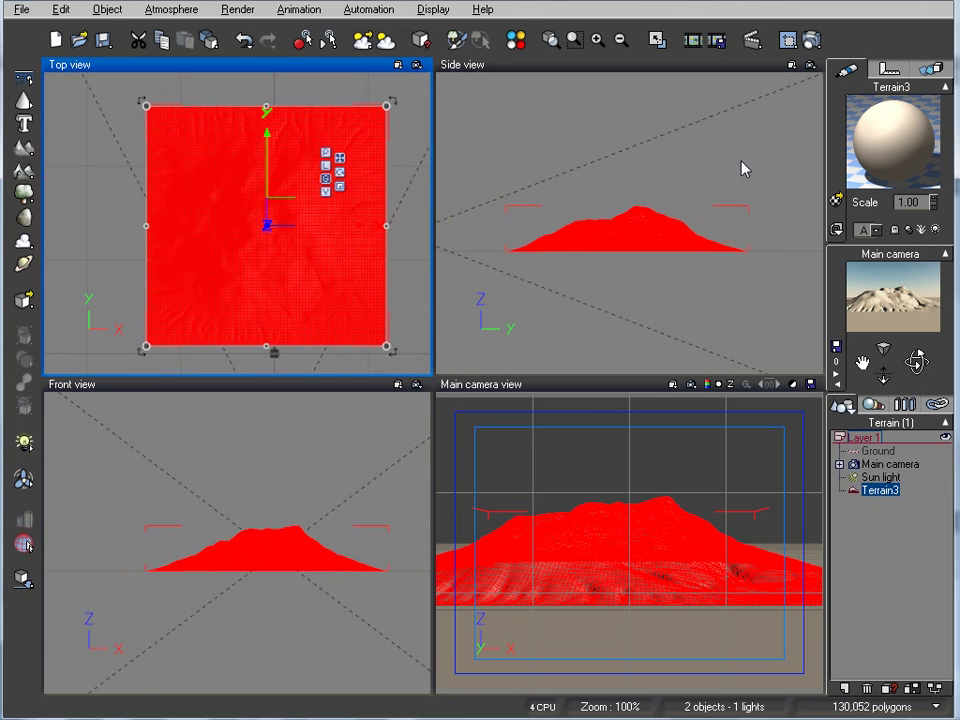
# Edit Terrain3's material, change its type to Mixed material and display the materials to mix
pyautogui.doubleClick(899, 130)
pyautogui.moveTo(521, 170); pyautogui.dragTo(542, 146)
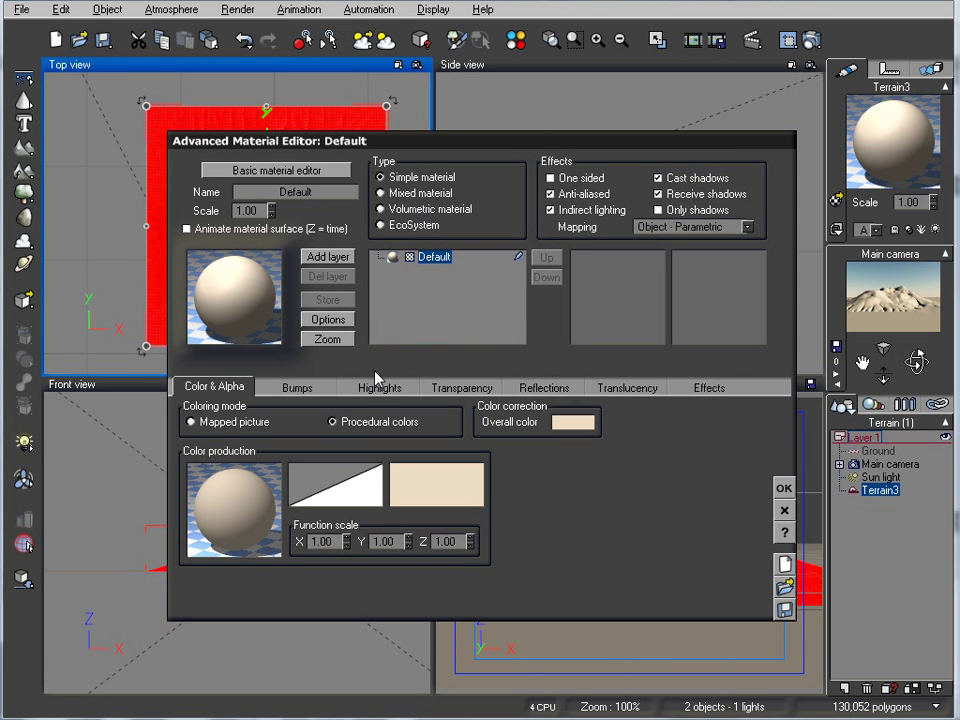
pyautogui.click(420, 195)
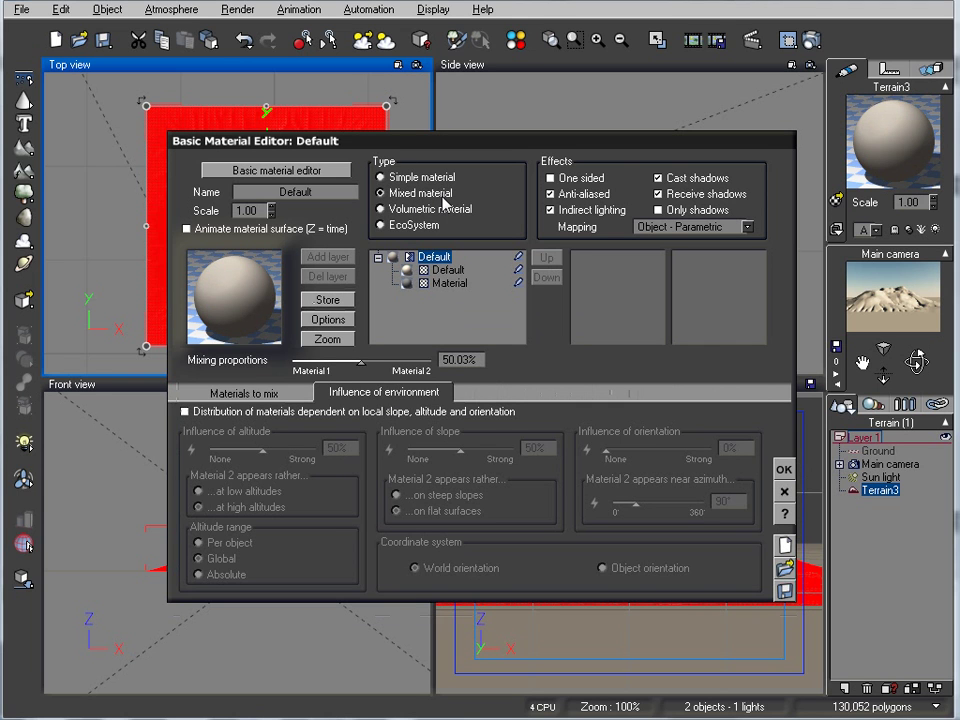
pyautogui.click(242, 393)
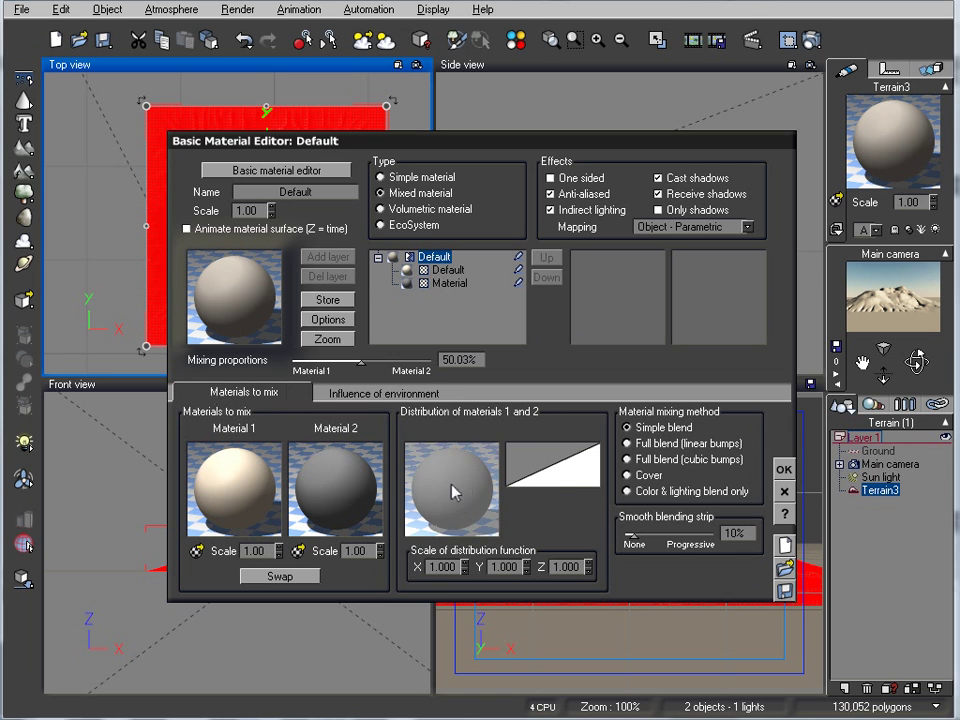
# Edit the distribution function of materials 1 and 2 and connect a Projected Texture Map node above the Distribution output
pyautogui.rightClick(455, 487)
pyautogui.click(468, 491)
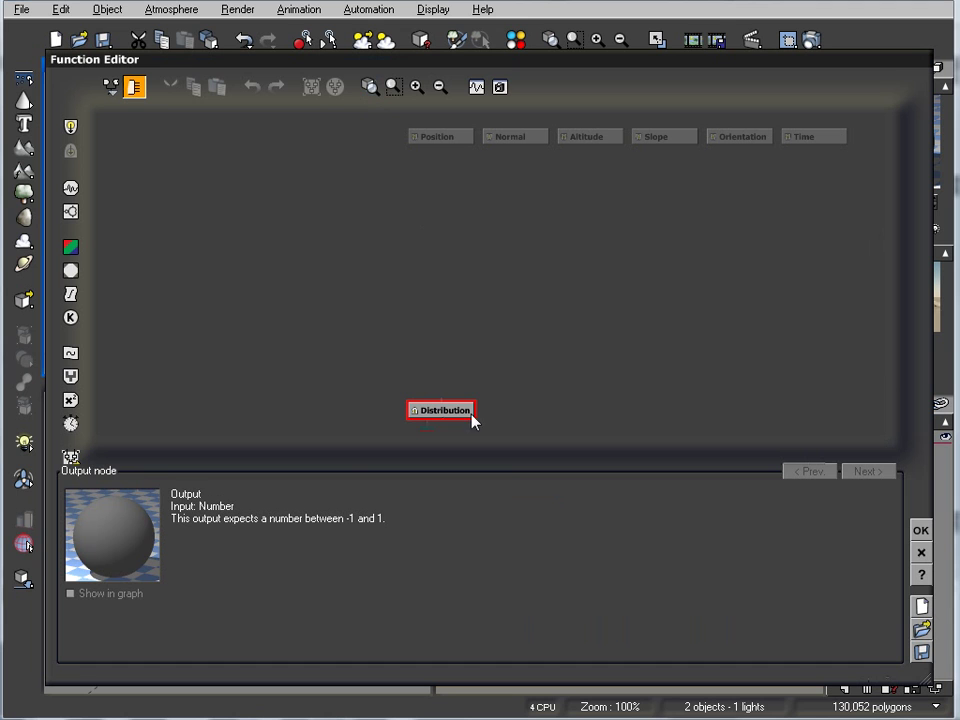
pyautogui.click(70, 270)
pyautogui.moveTo(439, 369); pyautogui.dragTo(441, 305)
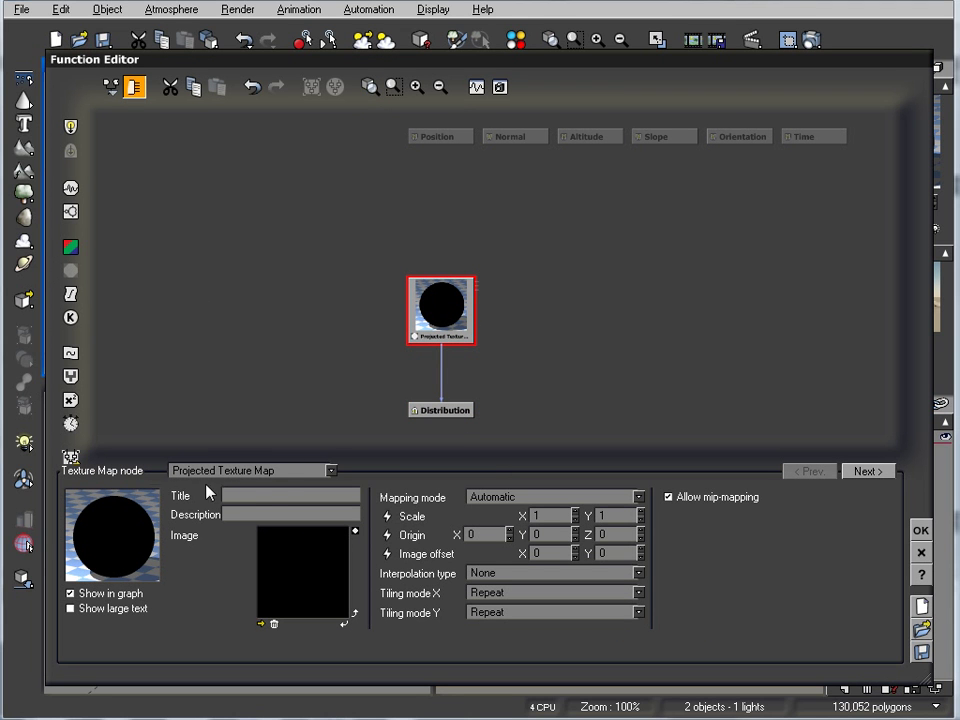
# Load material.jpg from the tutorial folder as the texture map node's image and accept the function
pyautogui.click(260, 624)
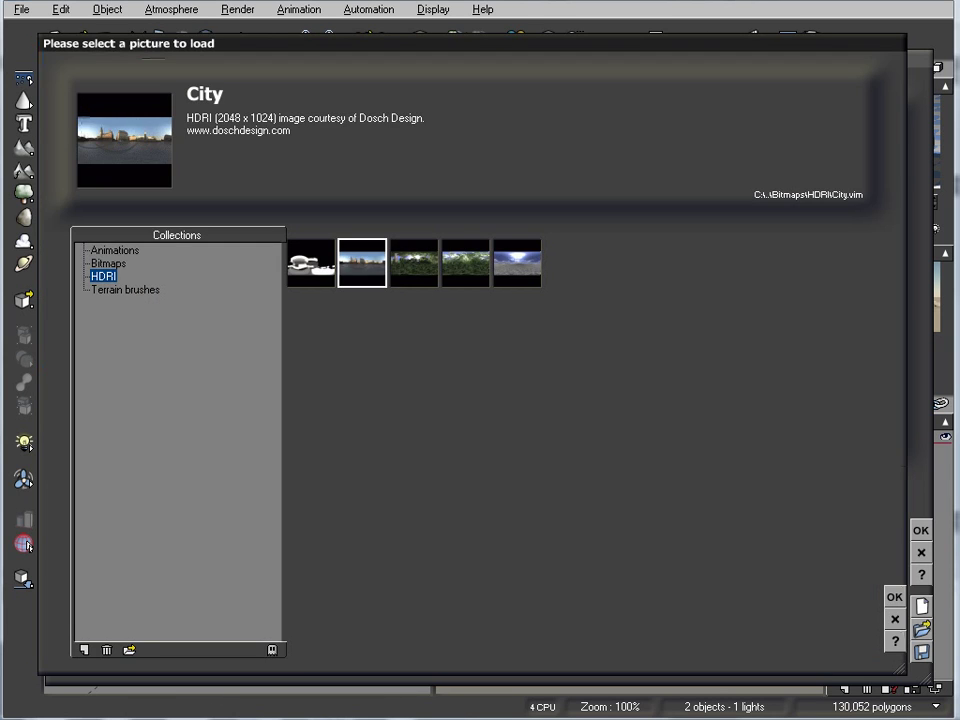
pyautogui.click(921, 628)
pyautogui.click(270, 158)
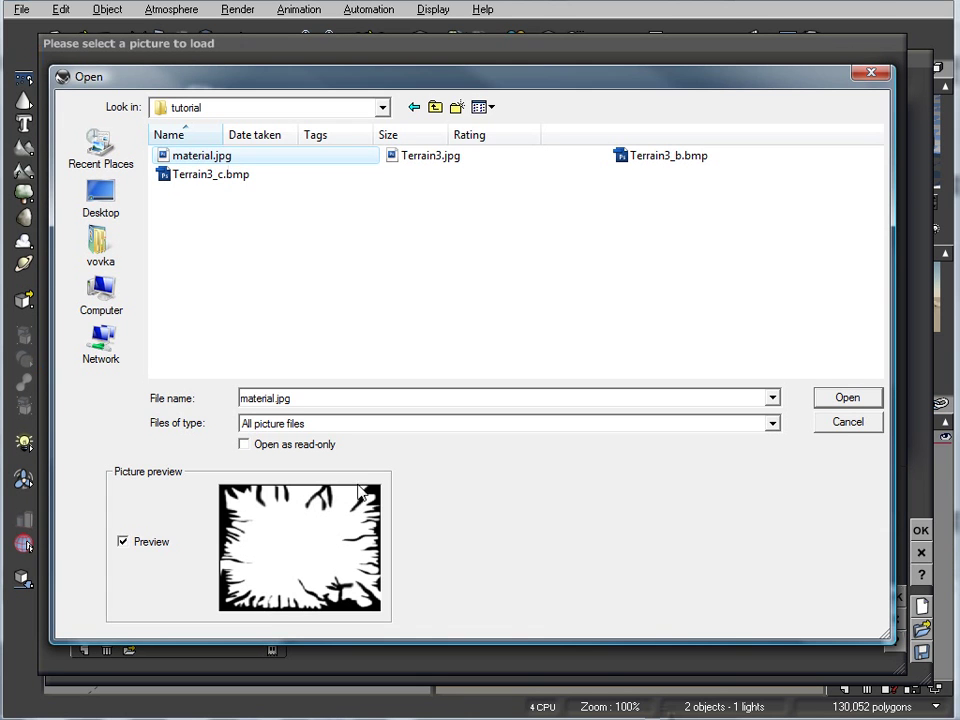
pyautogui.click(848, 398)
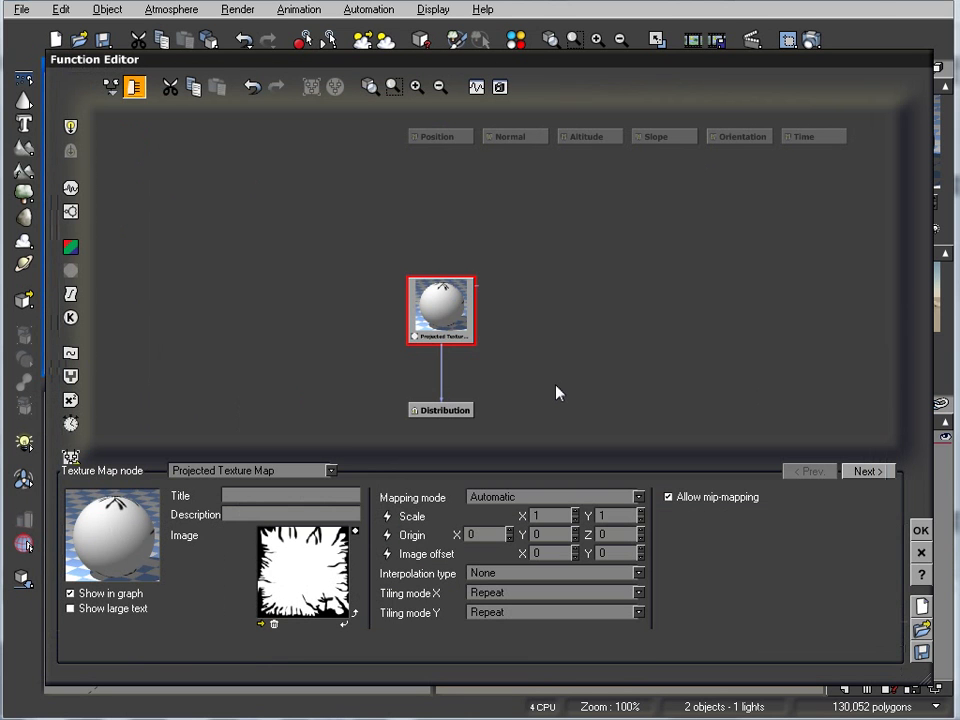
pyautogui.click(921, 530)
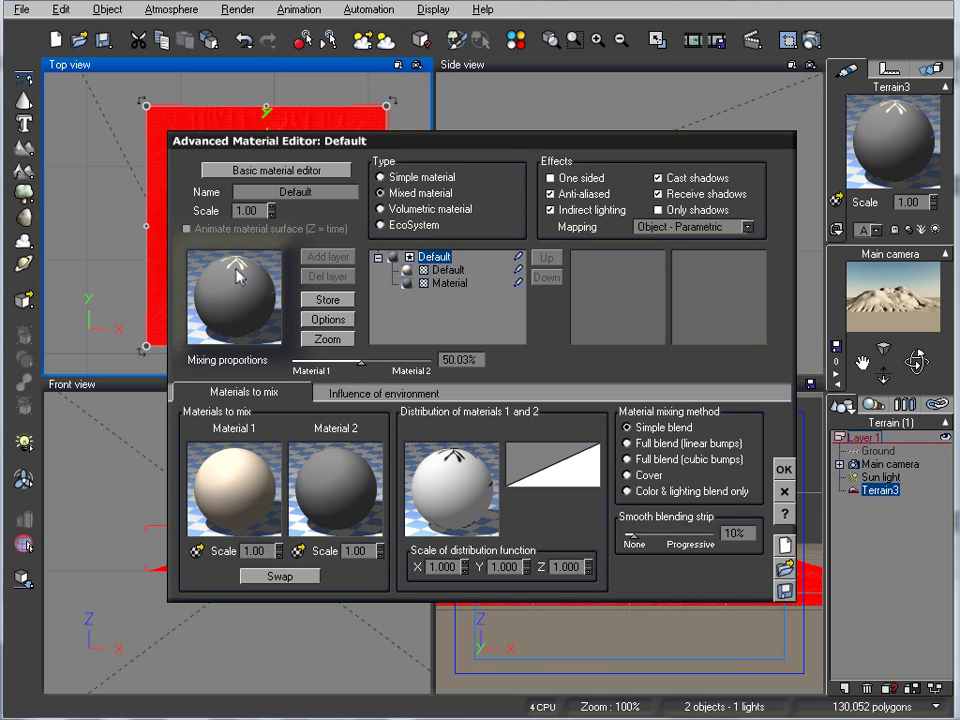
# Accept the mixed material with its original material order and render the scene to check the distribution on the terrain
pyautogui.click(280, 577)
pyautogui.click(283, 578)
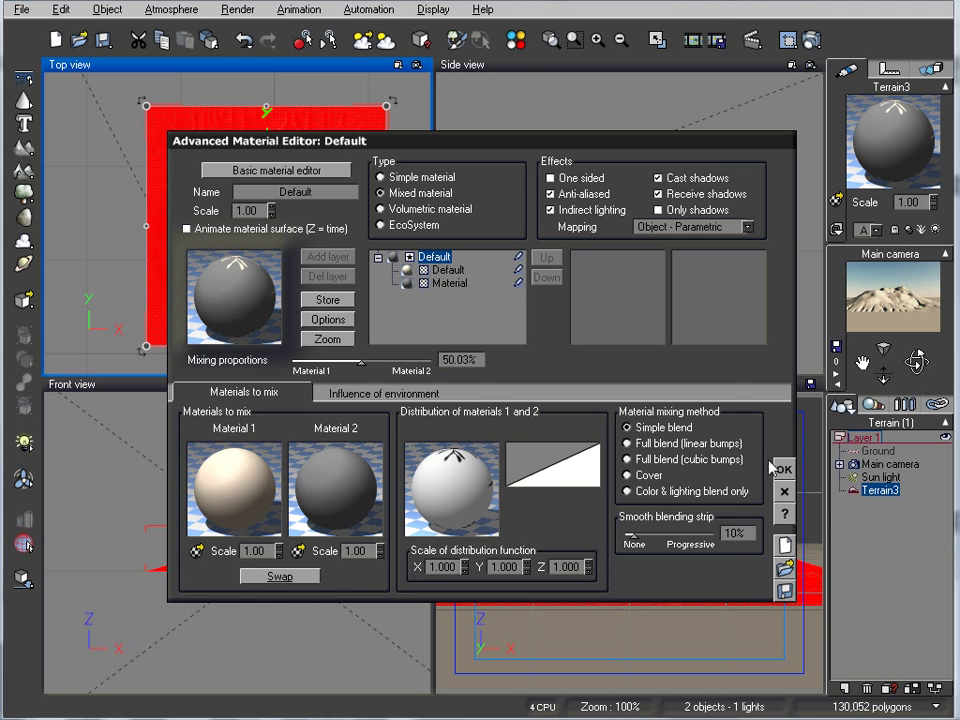
pyautogui.press('Return')
pyautogui.hotkey('ctrl', 'F9')
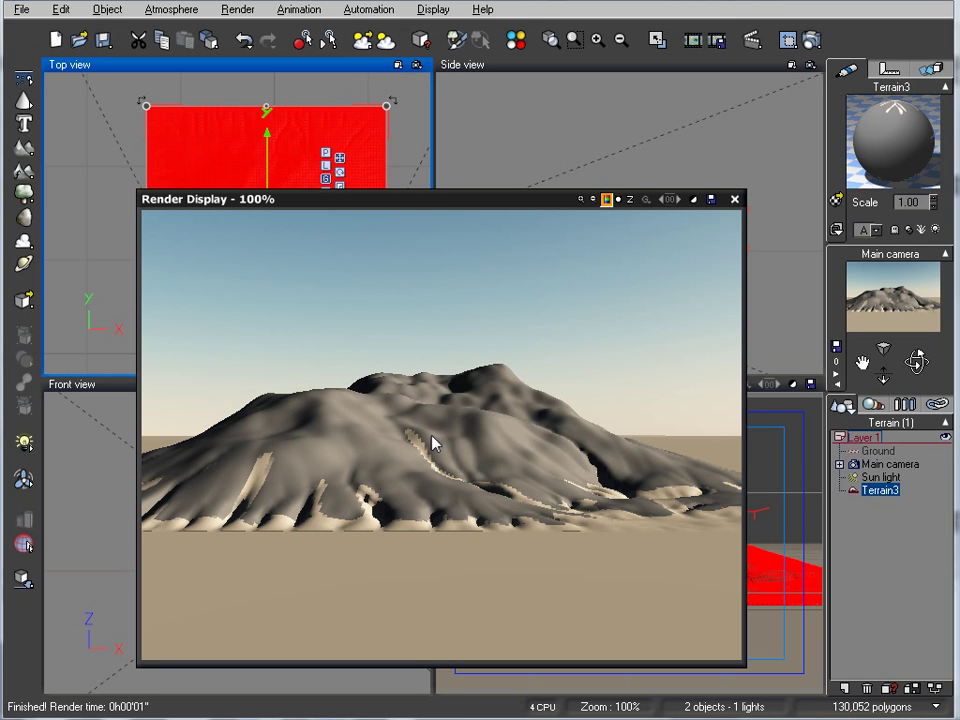
pyautogui.click(733, 199)
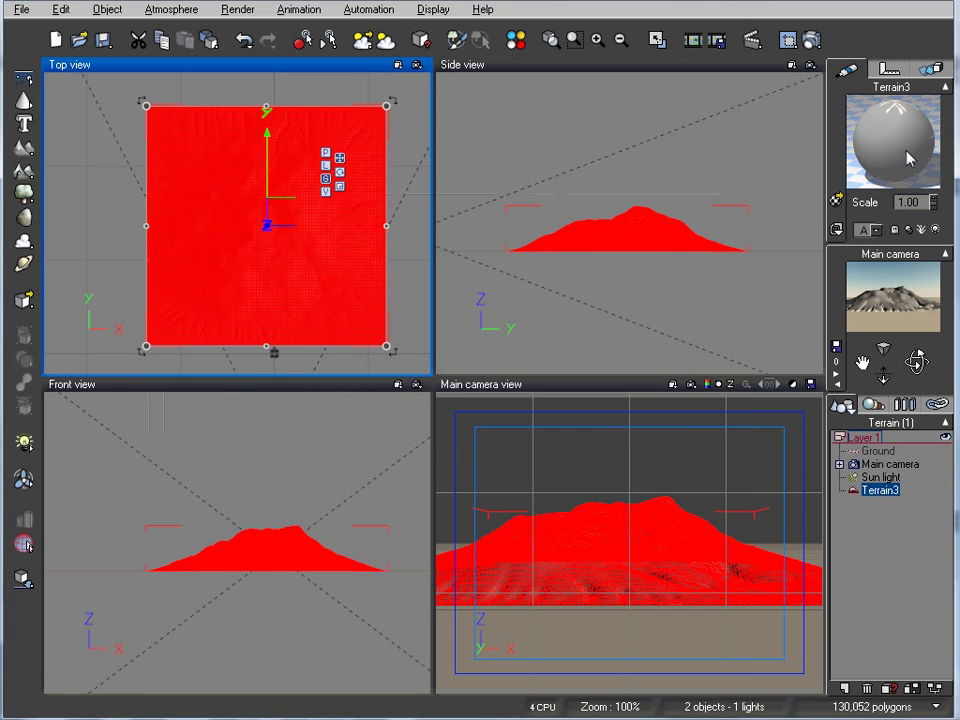
# Set the terrain material's smooth blending strip to 57% and its distribution texture map's interpolation type to Bicubic
pyautogui.doubleClick(910, 135)
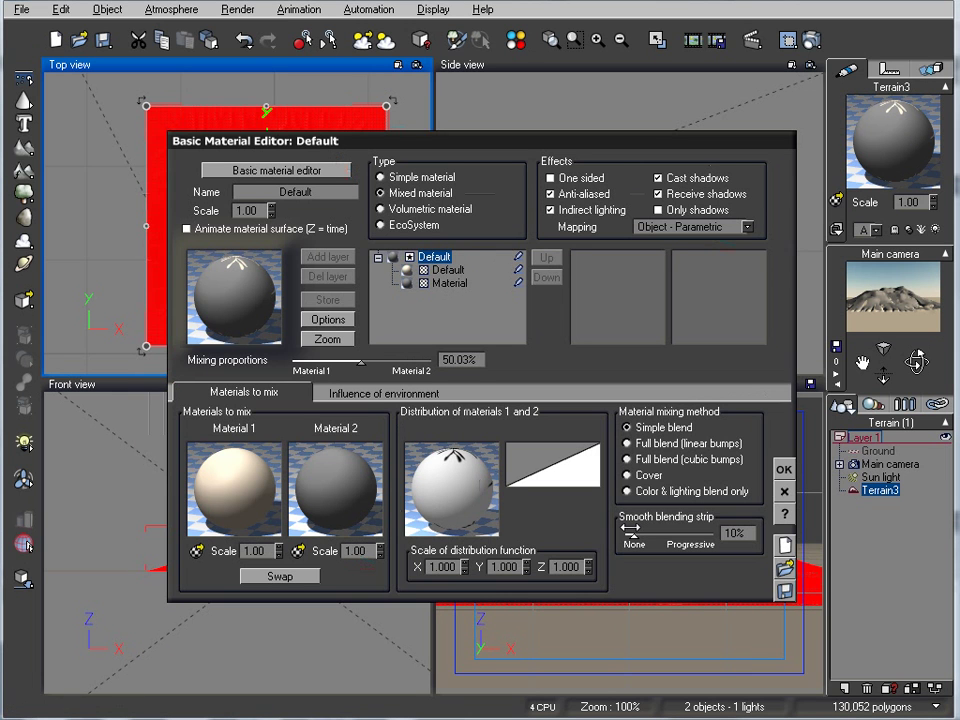
pyautogui.moveTo(631, 533); pyautogui.dragTo(676, 535)
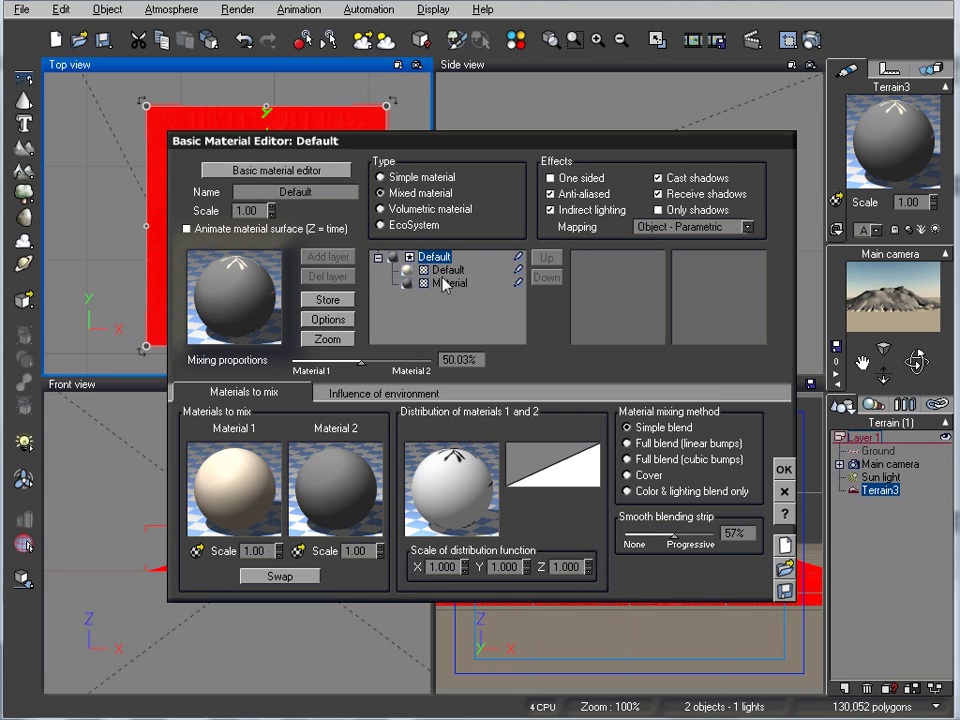
pyautogui.rightClick(475, 482)
pyautogui.click(515, 485)
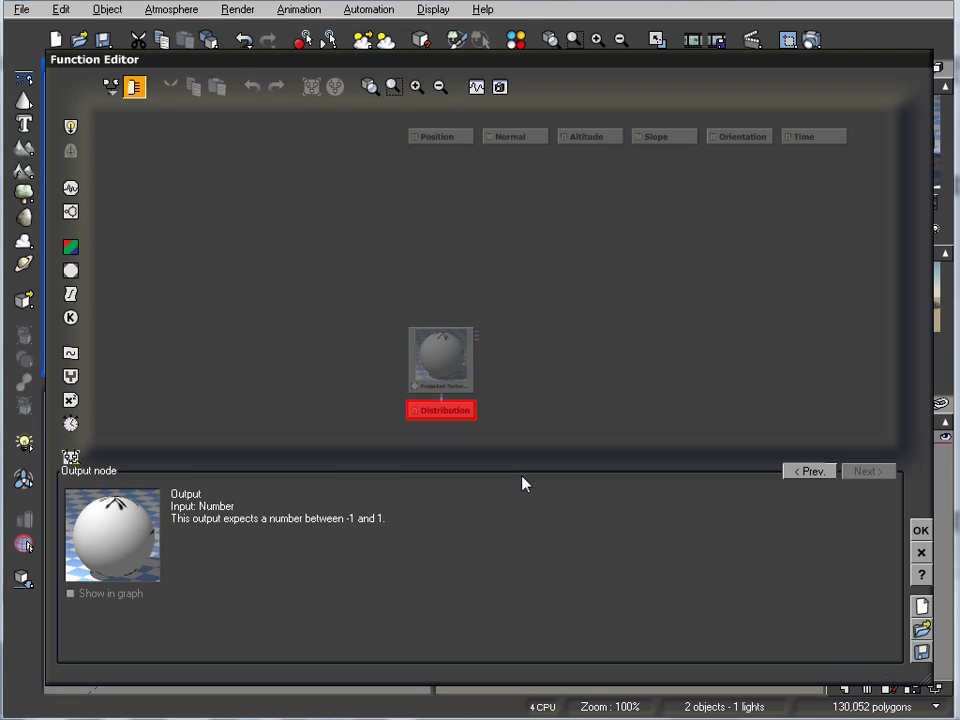
pyautogui.click(454, 372)
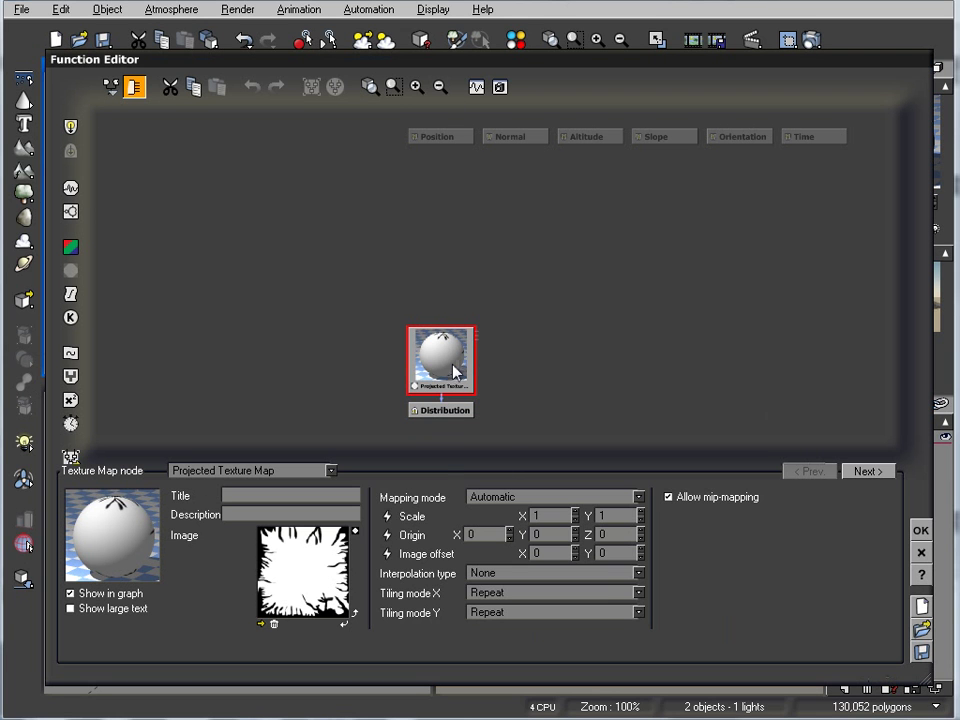
pyautogui.click(636, 573)
pyautogui.click(525, 628)
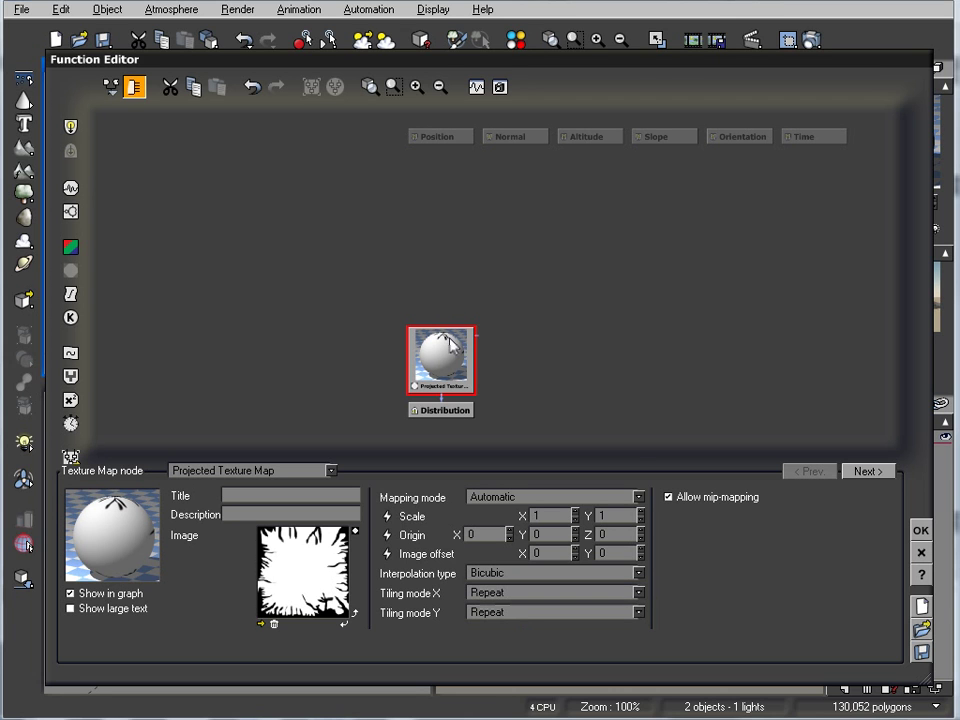
# Accept the distribution function and load the Rocks and Plants landscape material as the second material of the mix
pyautogui.click(922, 531)
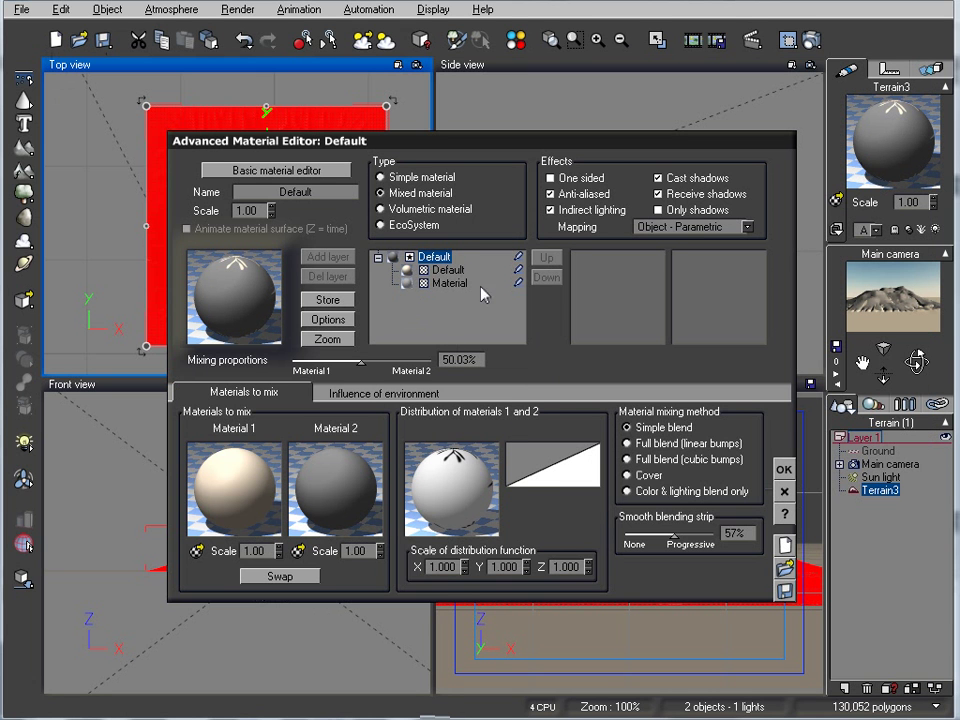
pyautogui.click(450, 283)
pyautogui.click(202, 286)
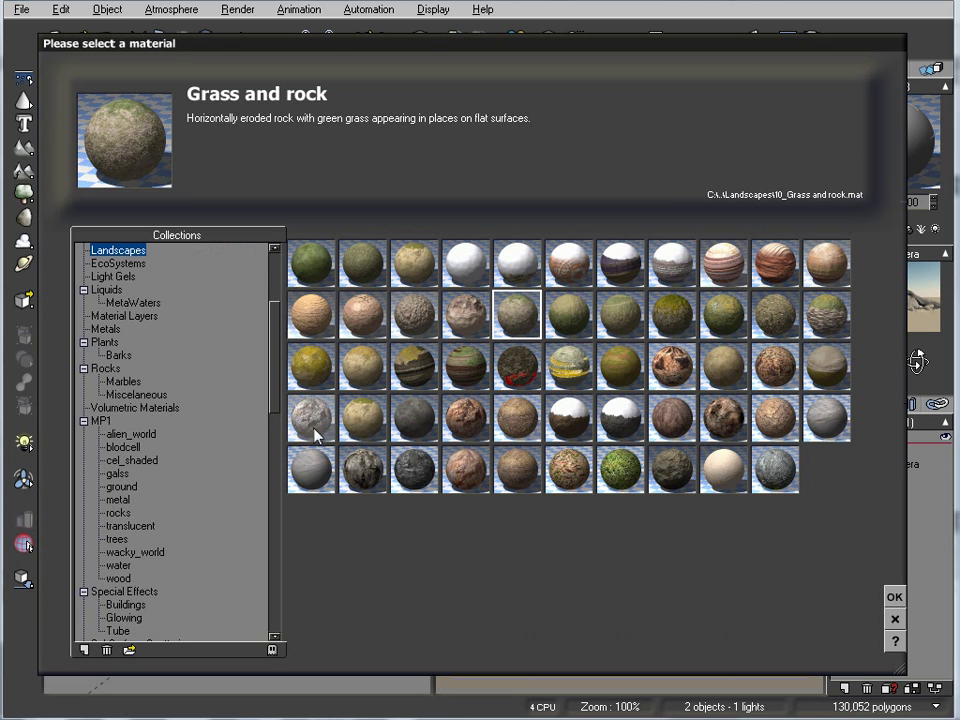
pyautogui.click(408, 464)
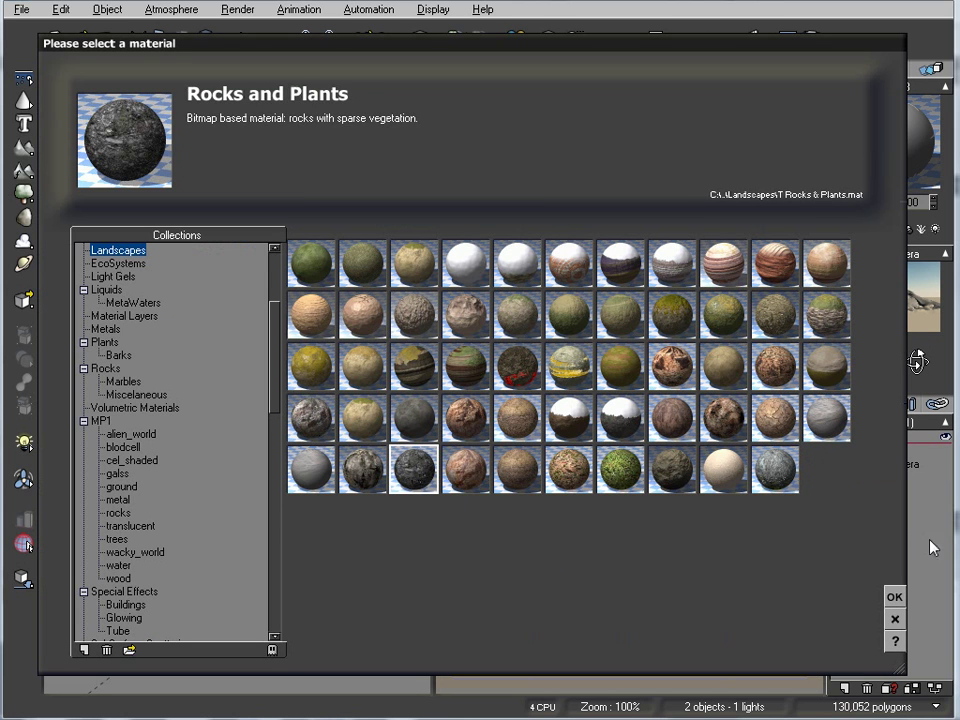
pyautogui.click(894, 597)
# Load the Snow landscape material as the first material of the mix and render the scene to check it
pyautogui.click(457, 271)
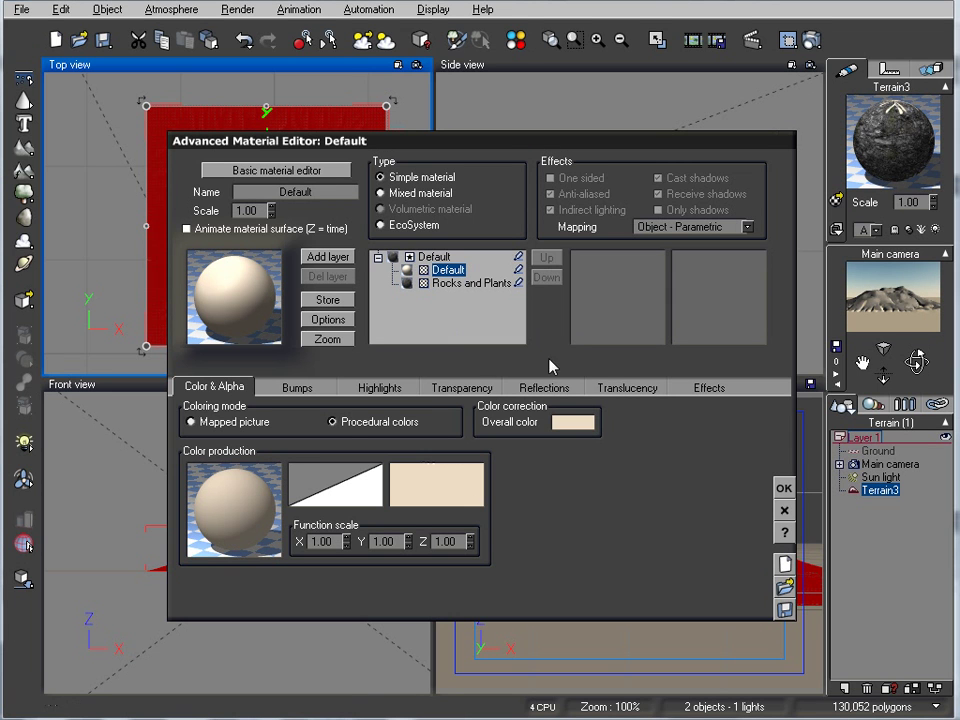
pyautogui.doubleClick(250, 305)
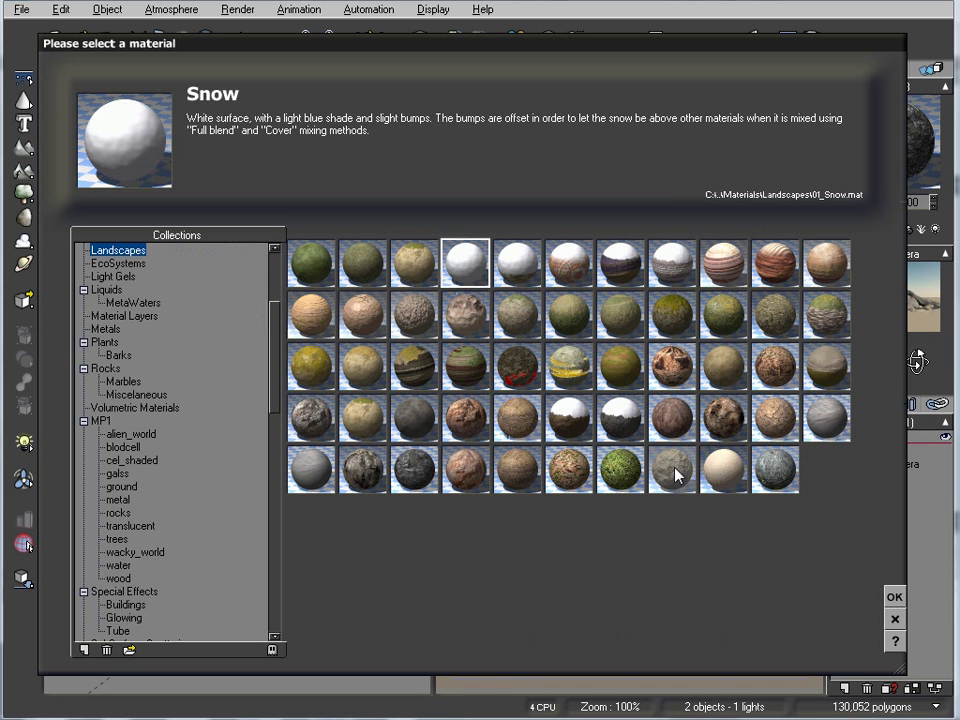
pyautogui.click(895, 597)
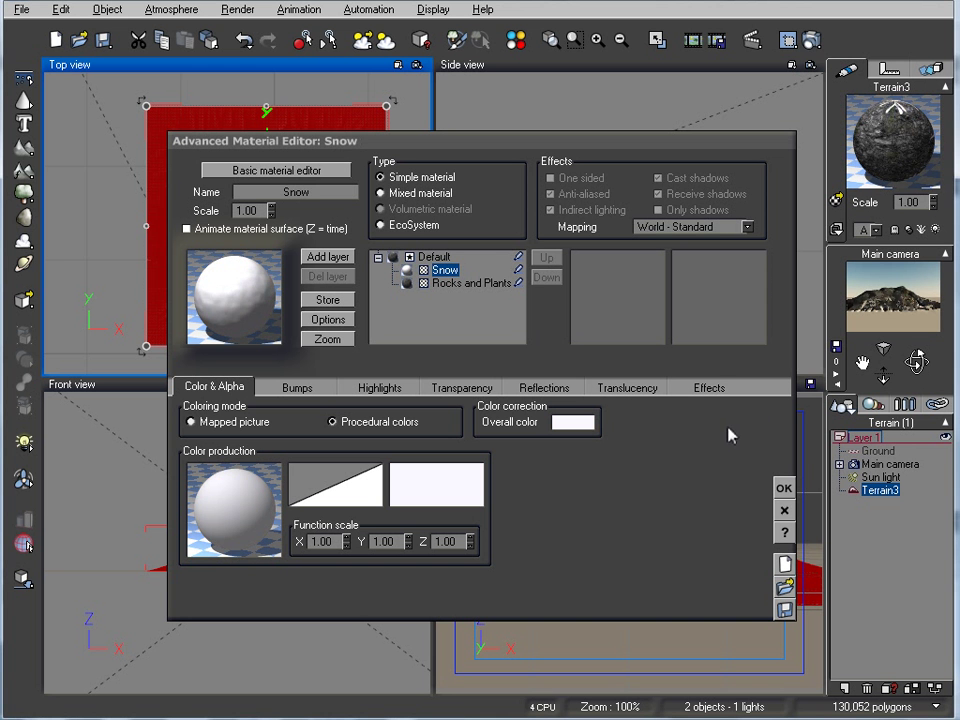
pyautogui.click(810, 40)
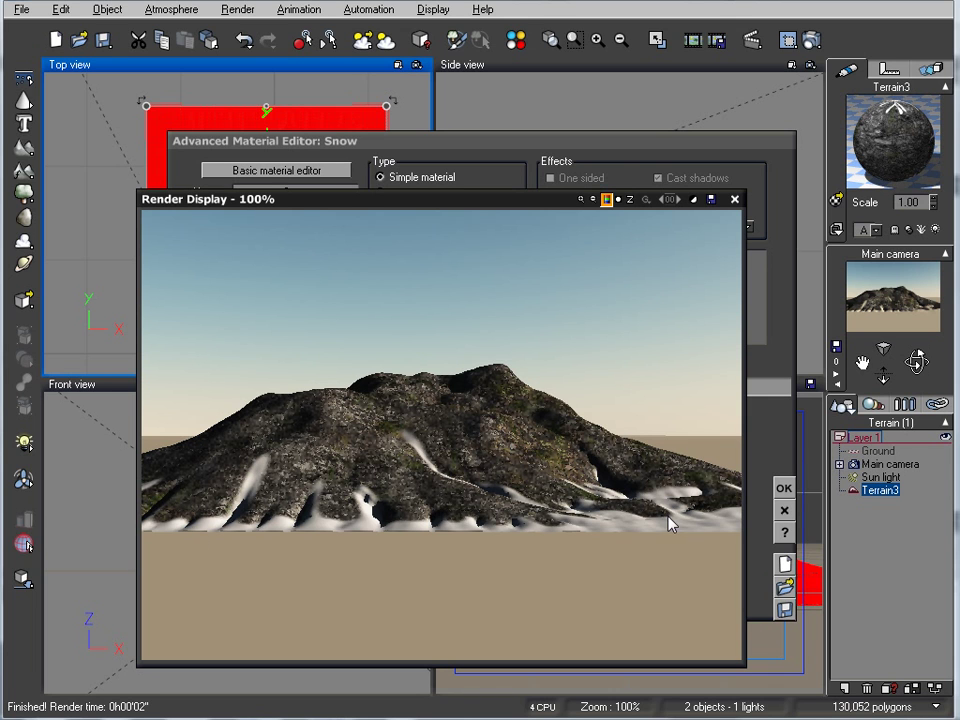
pyautogui.click(735, 200)
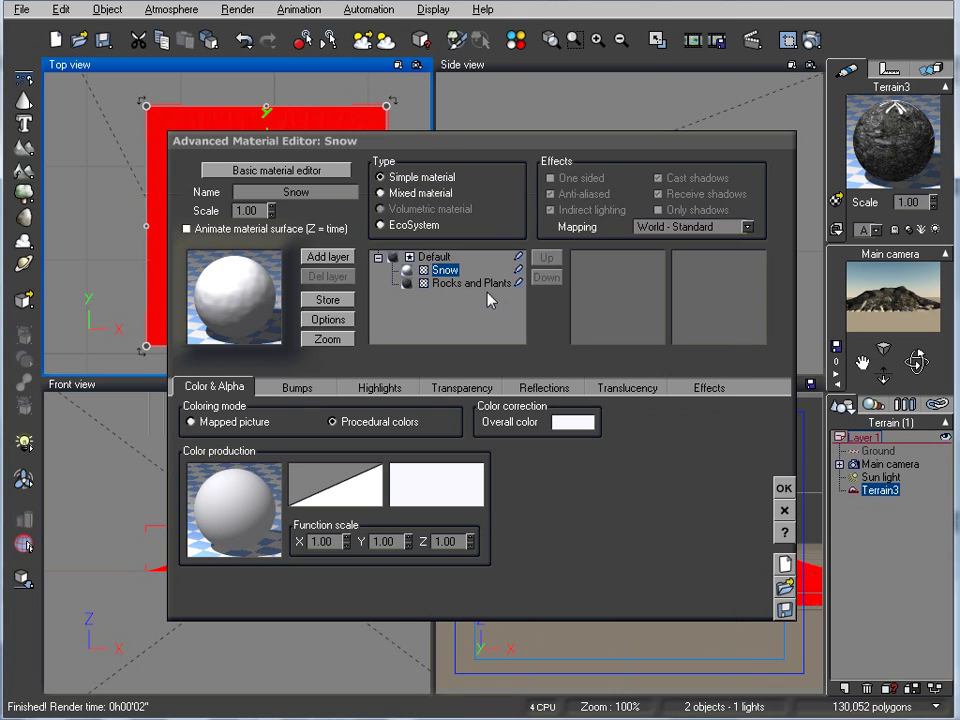
# Add a Snow layer on top of the mix's Rocks and Plants material
pyautogui.click(434, 258)
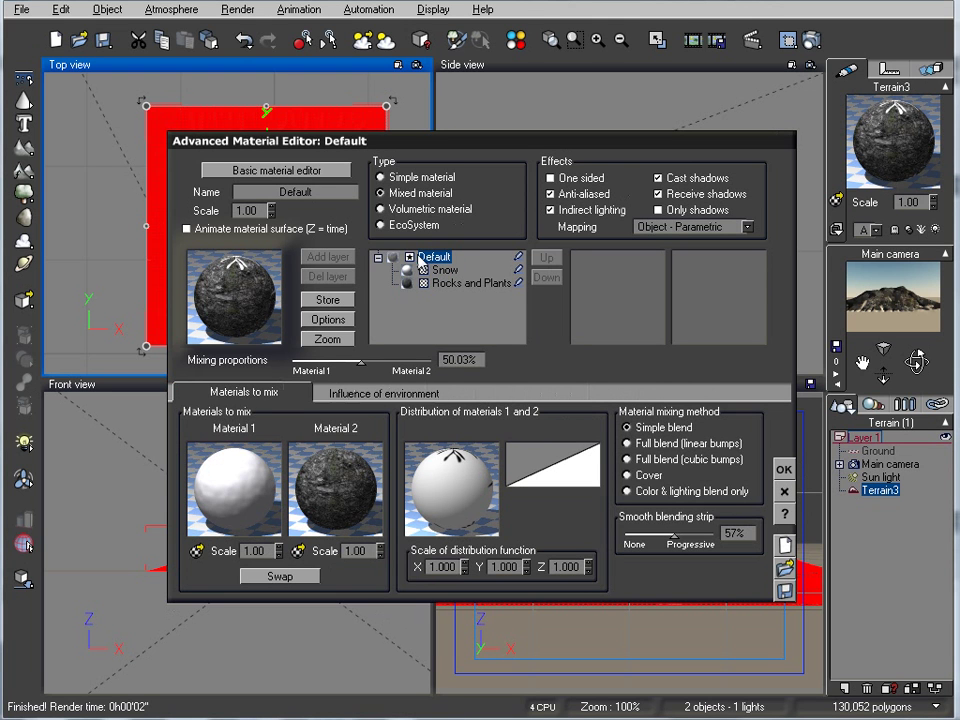
pyautogui.click(462, 284)
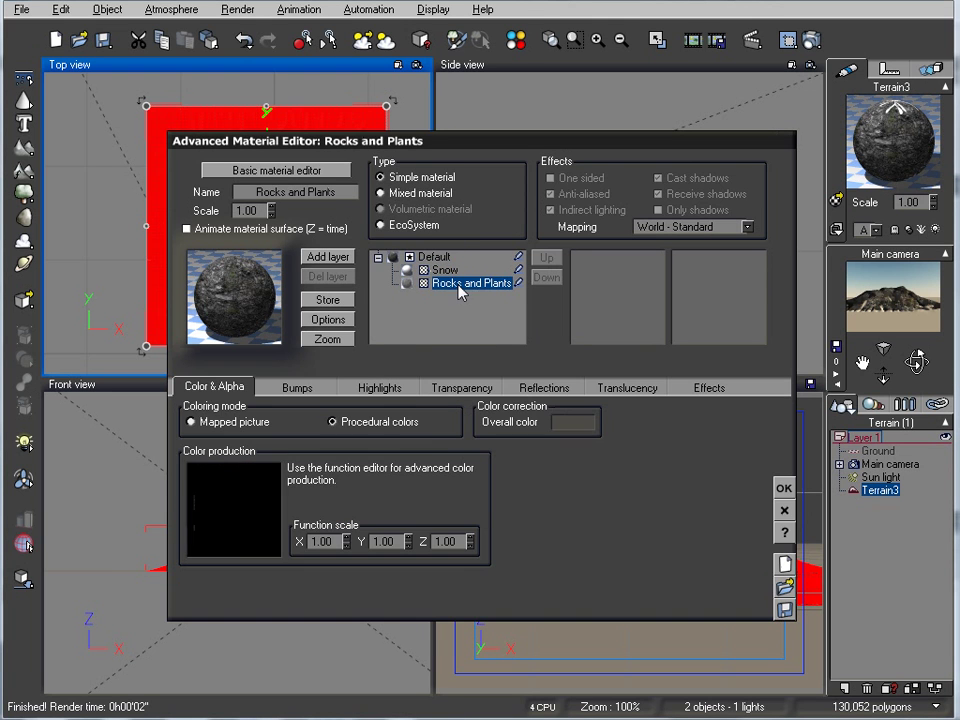
pyautogui.click(327, 257)
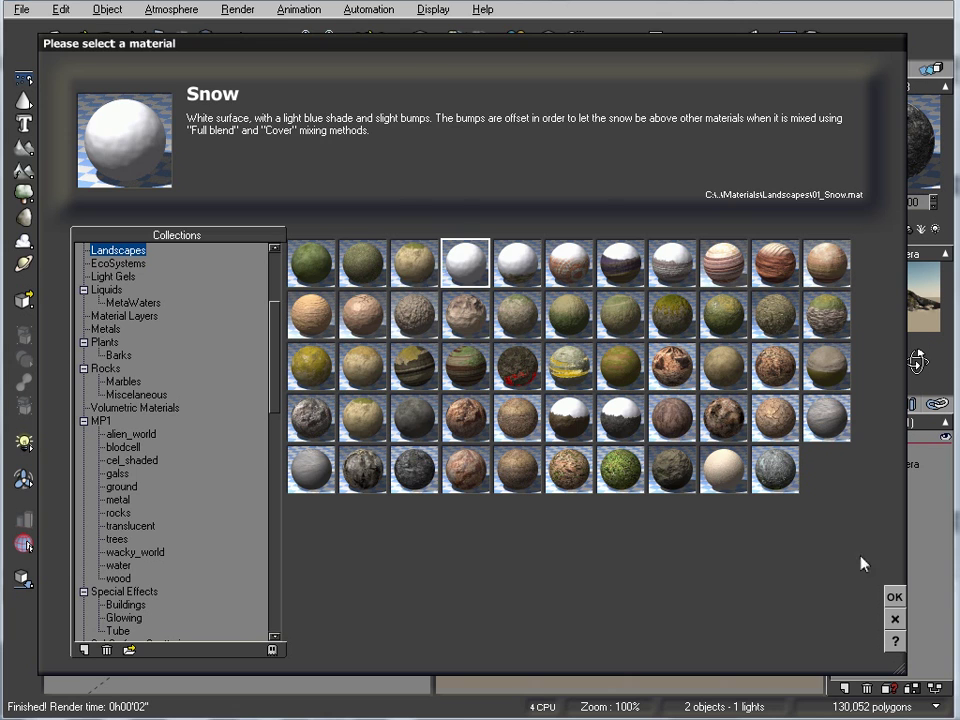
pyautogui.click(895, 597)
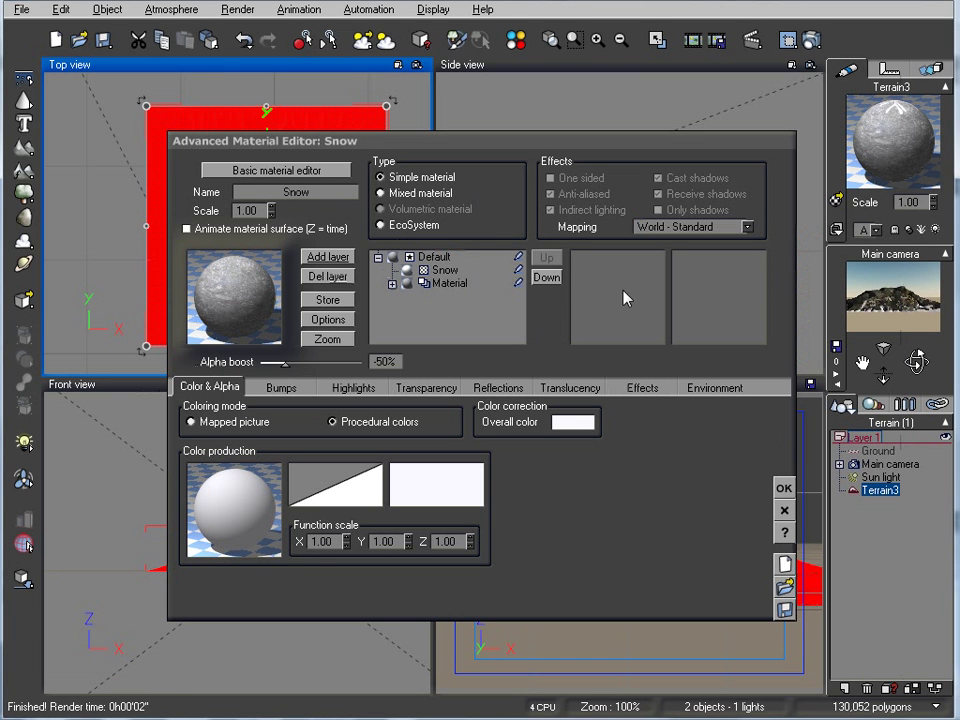
# Limit the Snow layer to altitudes from 0.16 with 21% bottom fuzziness, 122° preferred orientation and an alpha boost of +5%
pyautogui.click(724, 390)
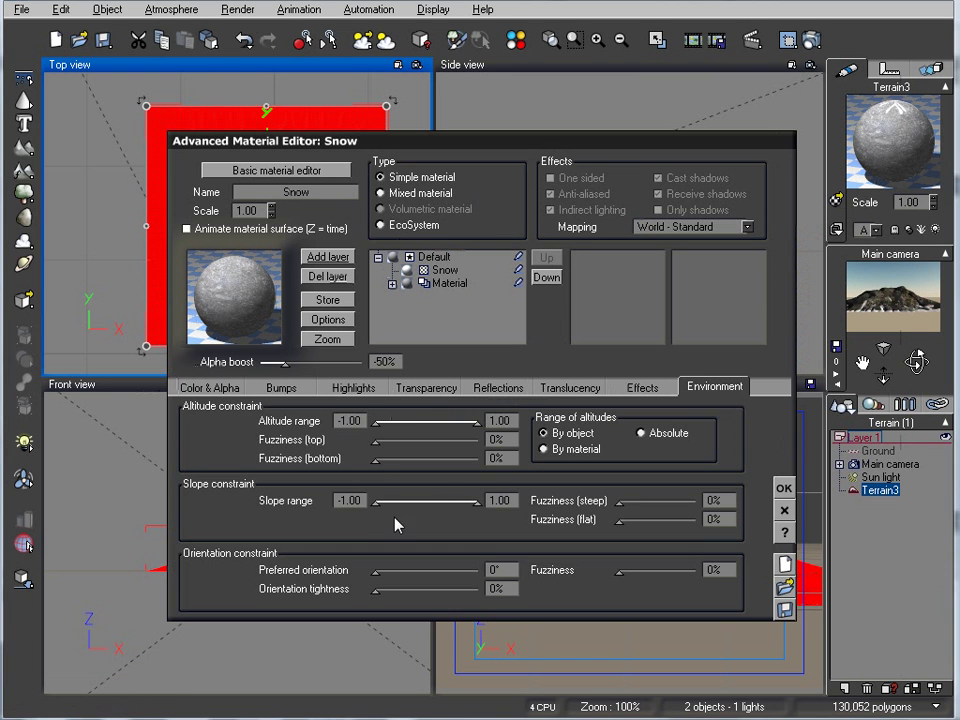
pyautogui.moveTo(388, 421); pyautogui.dragTo(435, 421)
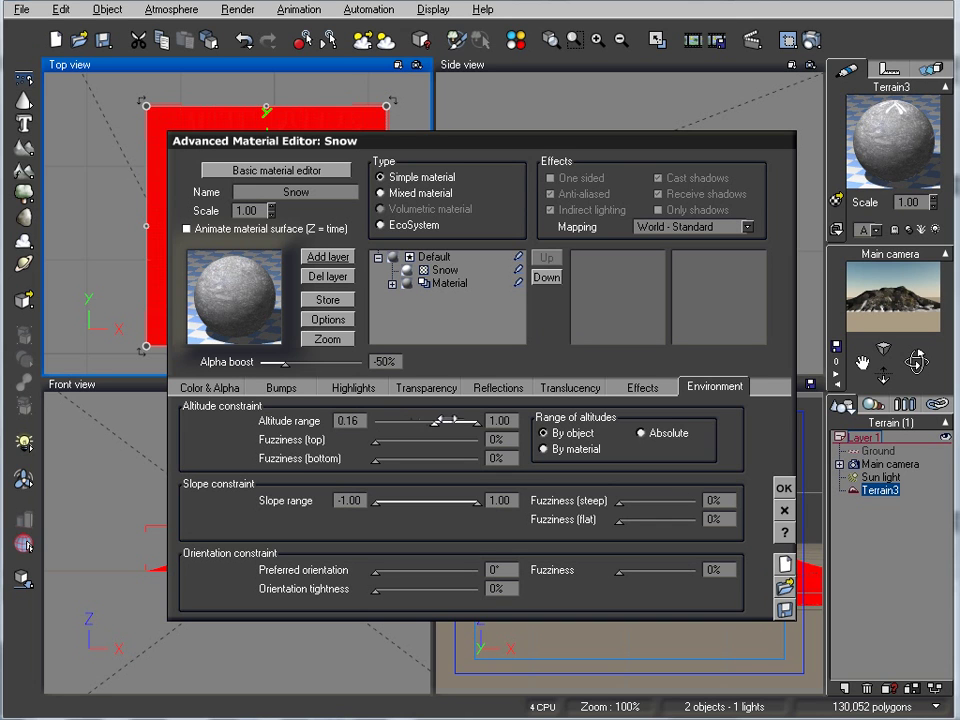
pyautogui.moveTo(378, 461); pyautogui.dragTo(396, 461)
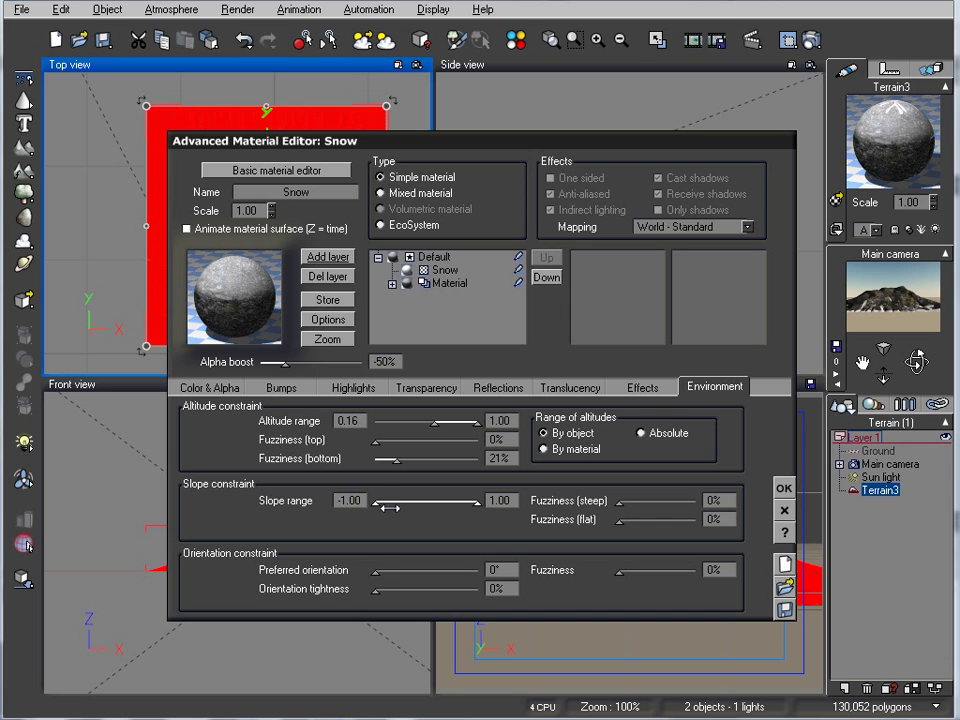
pyautogui.moveTo(379, 504)
pyautogui.mouseDown()
pyautogui.moveTo(435, 501)
pyautogui.moveTo(382, 492)
pyautogui.mouseUp()
pyautogui.moveTo(375, 570); pyautogui.dragTo(410, 570)
pyautogui.moveTo(285, 363); pyautogui.dragTo(313, 363)
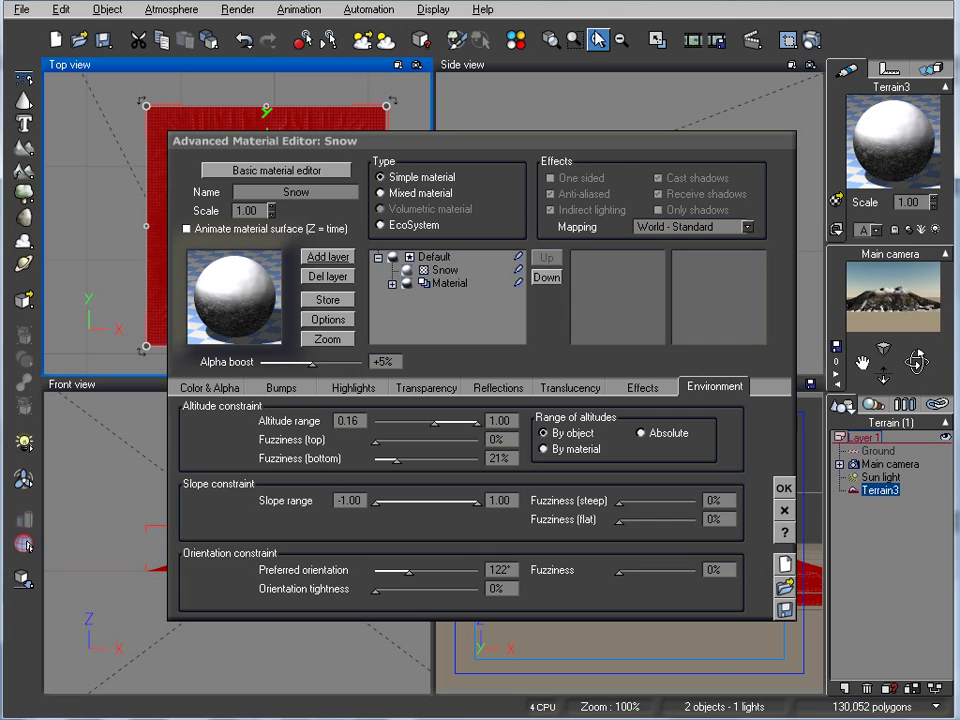
# Render the scene to check the snow layer, expand the layered material's contents and accept the terrain material
pyautogui.click(826, 34)
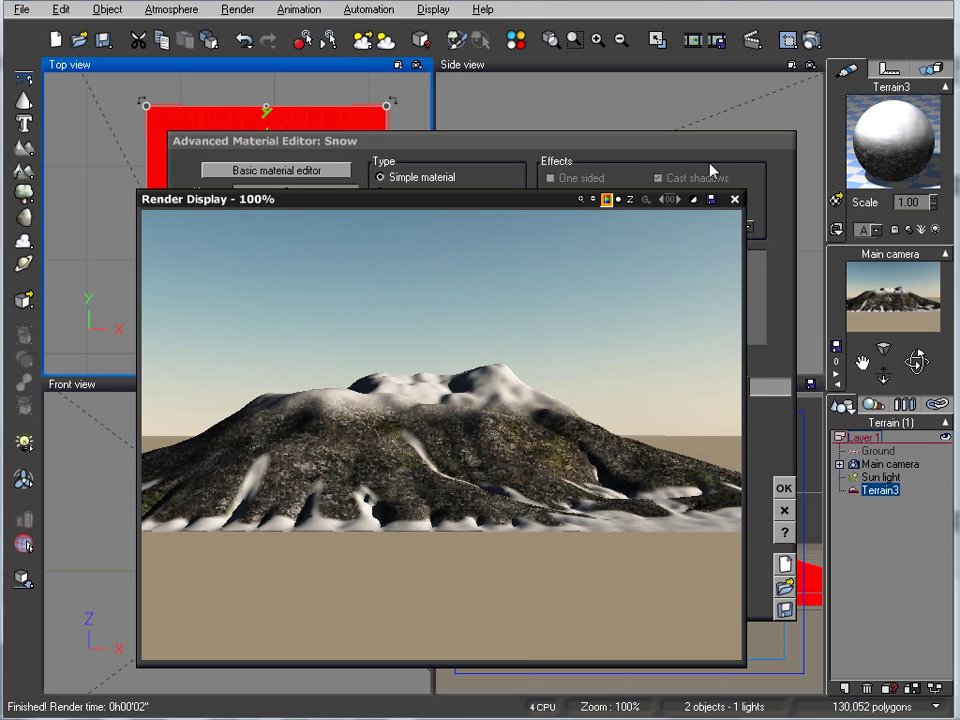
pyautogui.click(734, 199)
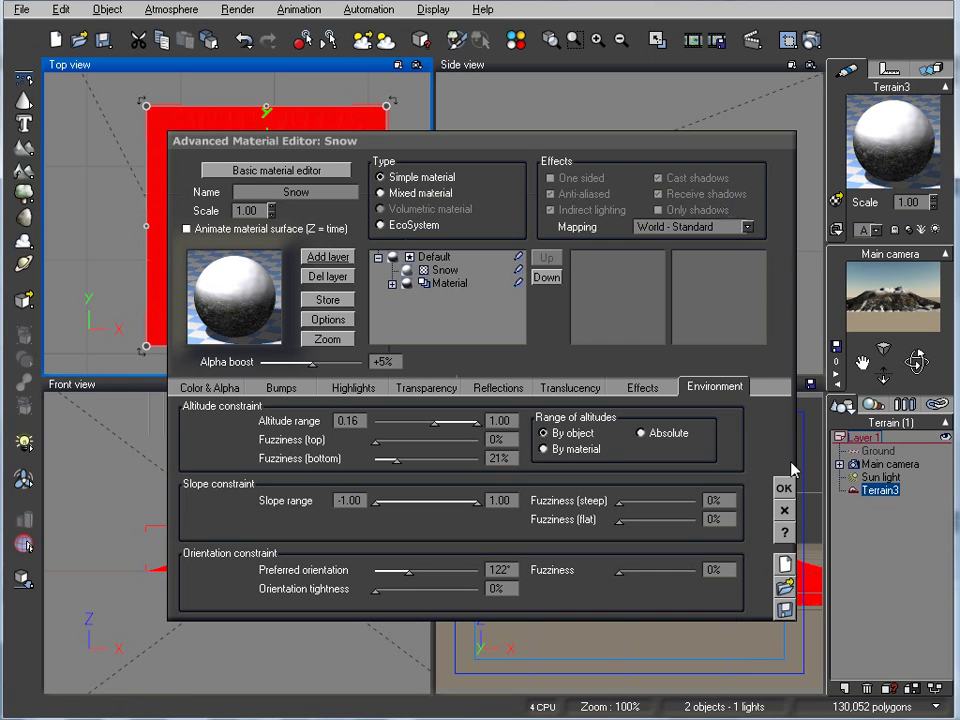
pyautogui.click(392, 285)
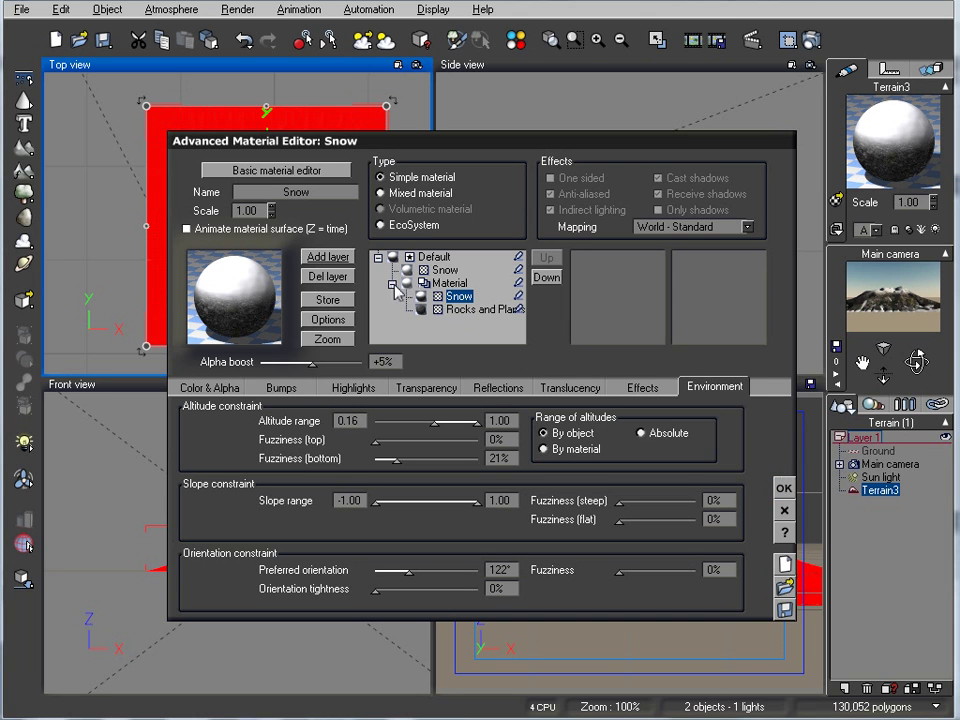
pyautogui.click(785, 488)
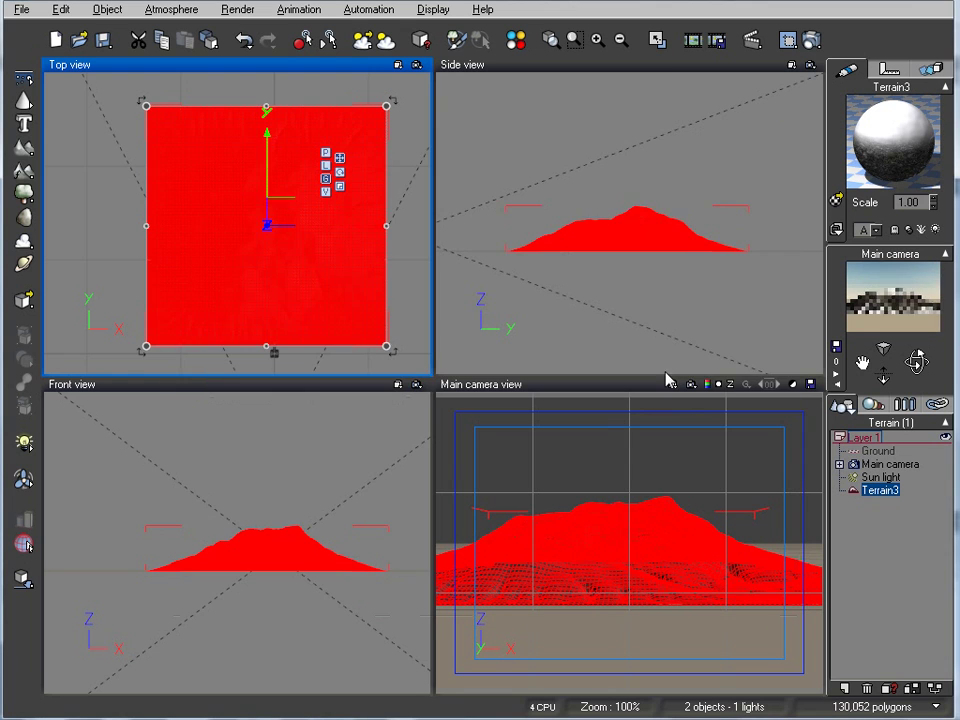
# Raise the main camera to about the terrain's summit height and add a water plane lowered to the terrain's base
pyautogui.click(708, 215)
pyautogui.moveTo(463, 219); pyautogui.dragTo(510, 233)
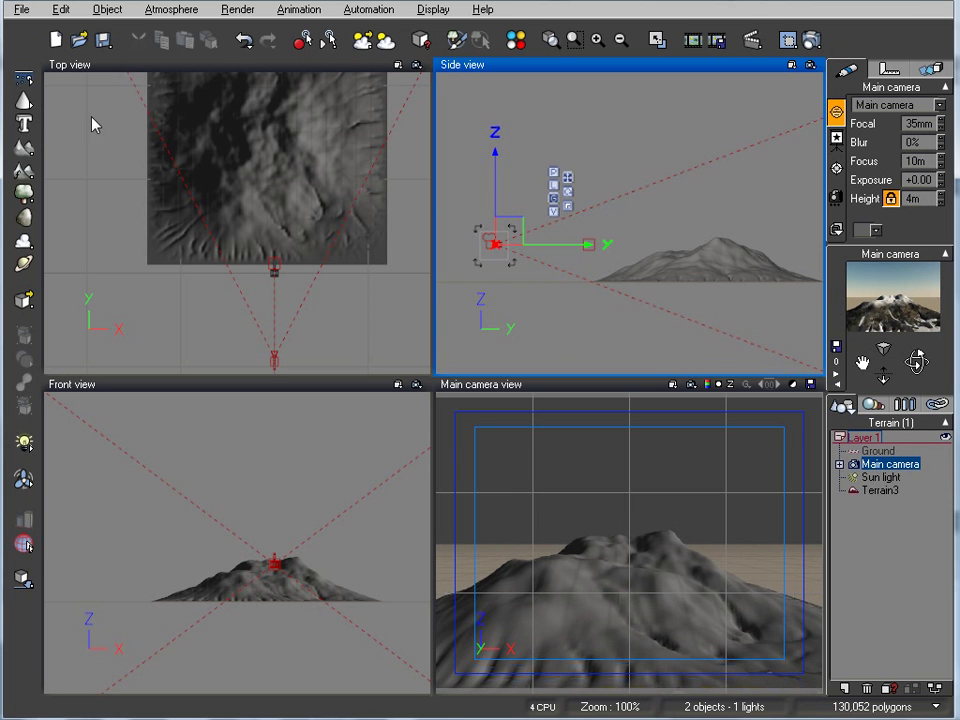
pyautogui.click(22, 77)
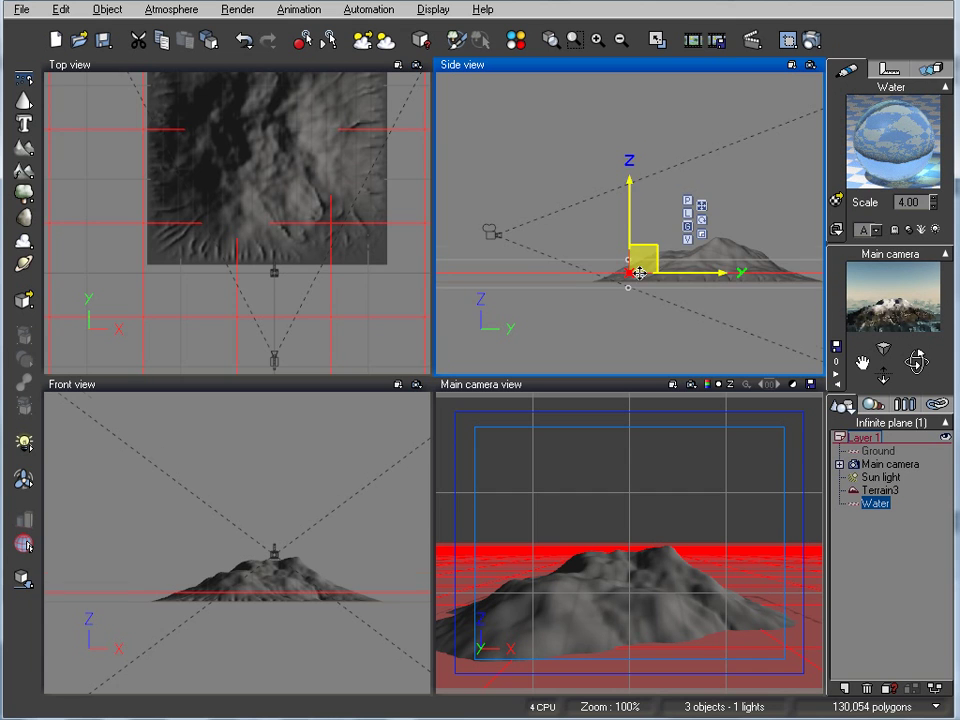
pyautogui.moveTo(638, 271); pyautogui.dragTo(632, 204, button='right')
pyautogui.moveTo(625, 146); pyautogui.dragTo(628, 162)
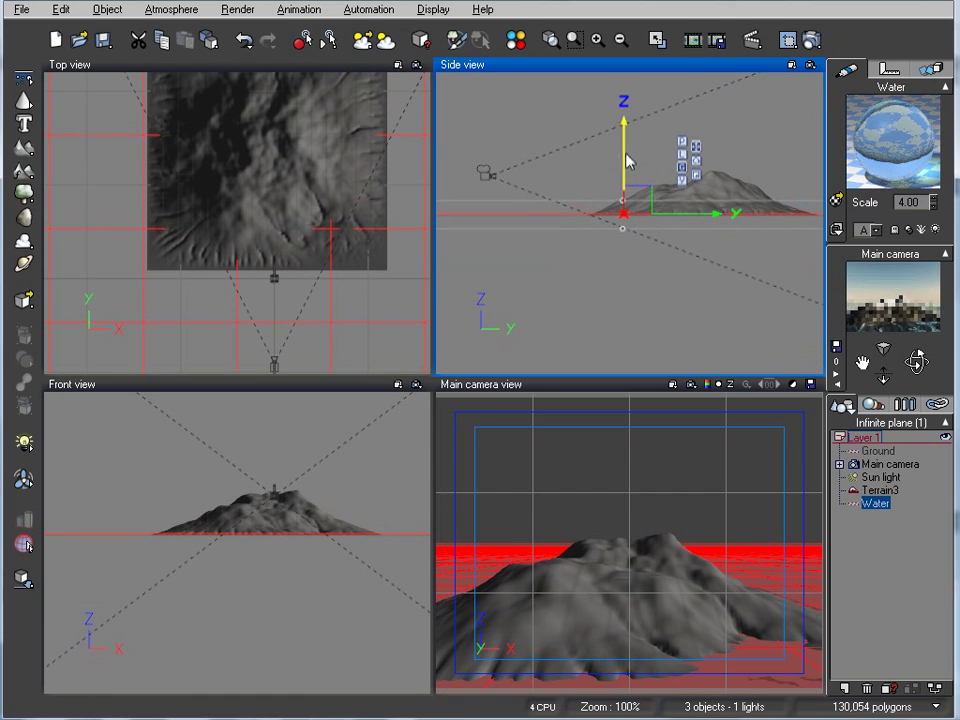
# Apply the Snow landscape material to the ground plane
pyautogui.click(880, 451)
pyautogui.click(837, 200)
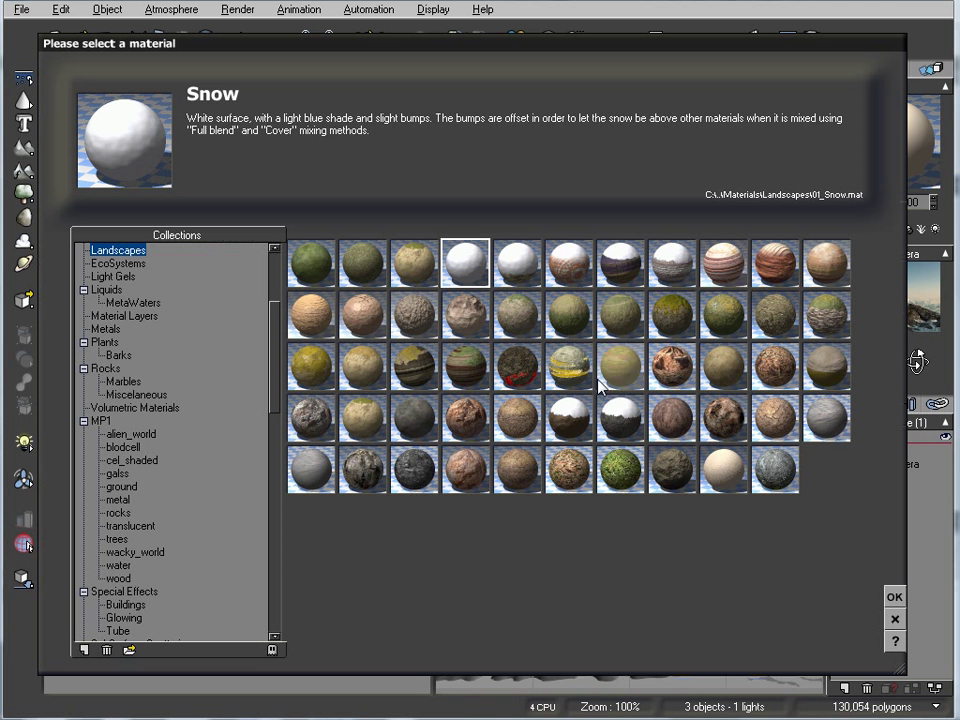
pyautogui.click(894, 597)
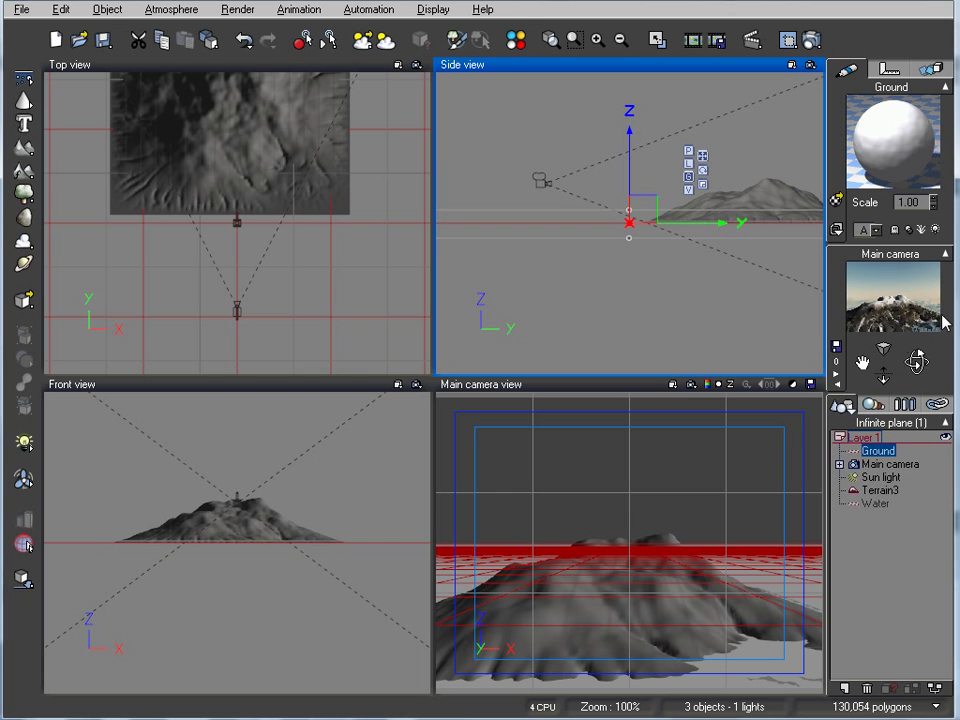
# Load the JunglieFever atmosphere from the RealWorld collection into the scene
pyautogui.click(160, 10)
pyautogui.click(188, 27)
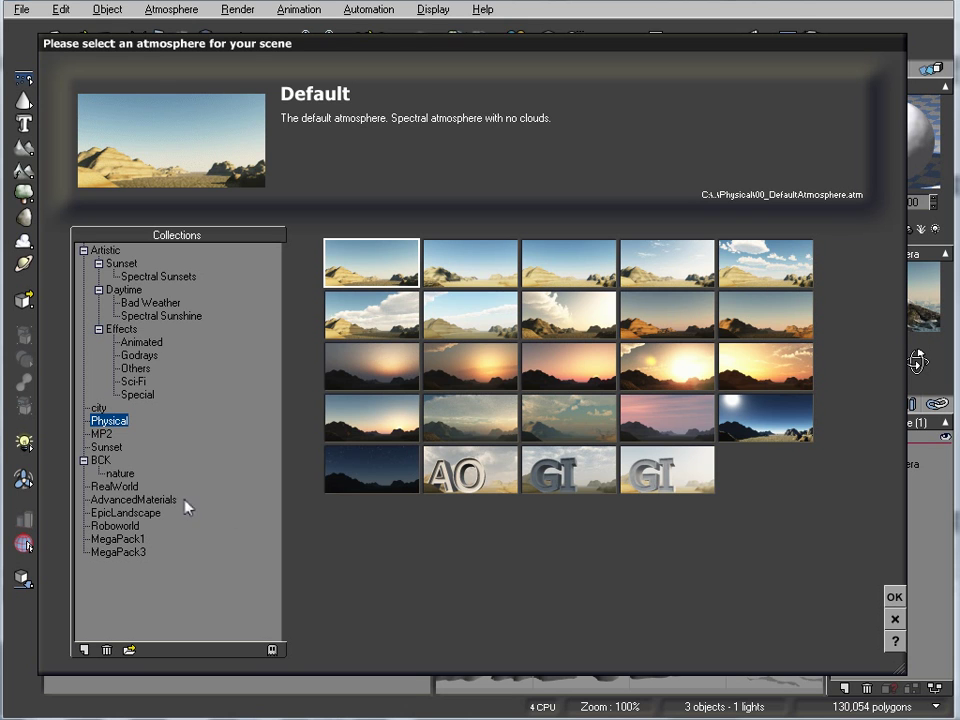
pyautogui.click(118, 487)
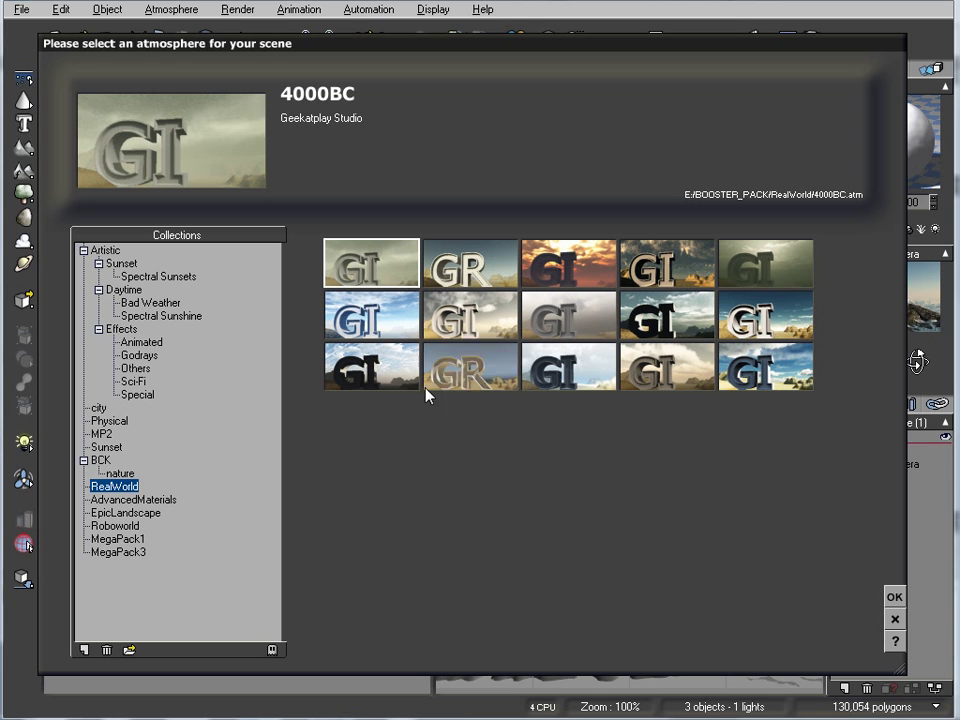
pyautogui.click(789, 306)
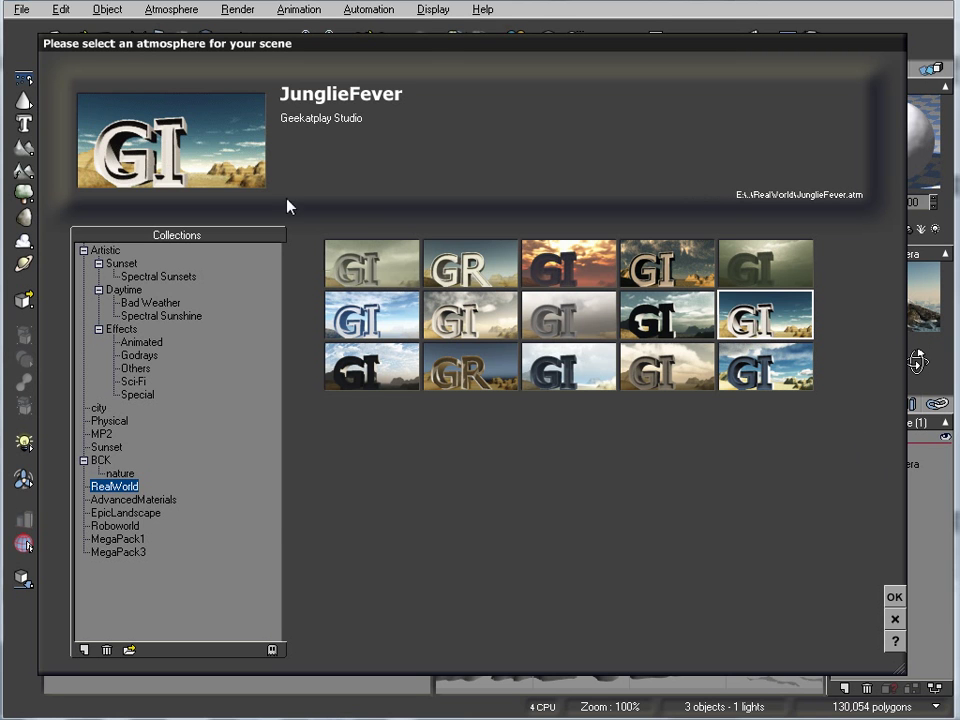
pyautogui.click(894, 597)
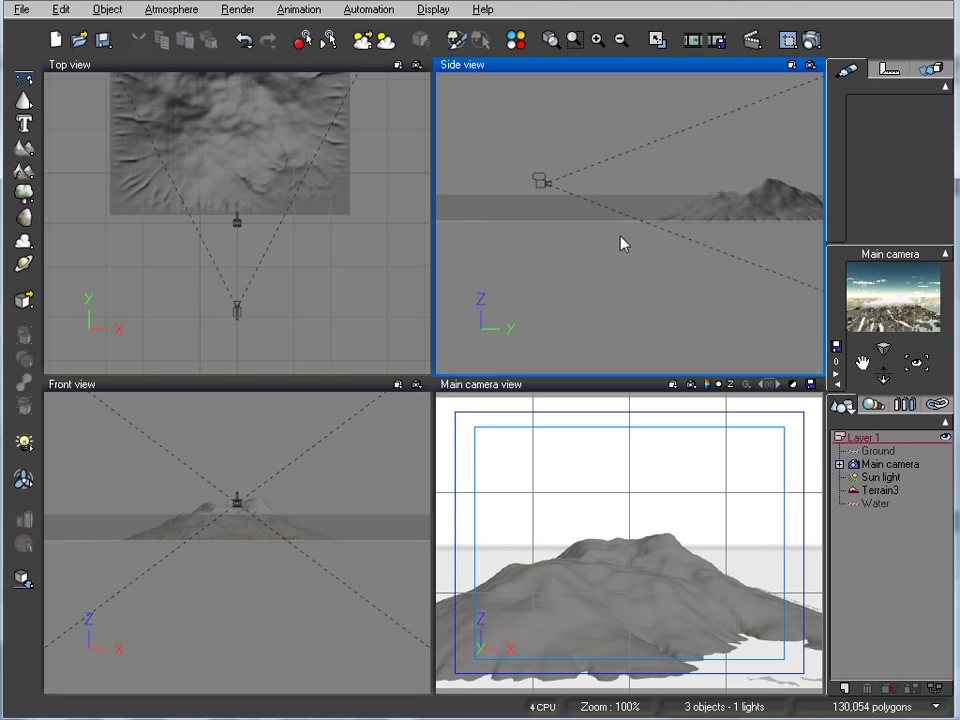
# Render the complete scene to screen, examine the snowy mountain with its new atmosphere, and close the render display
pyautogui.click(810, 40)
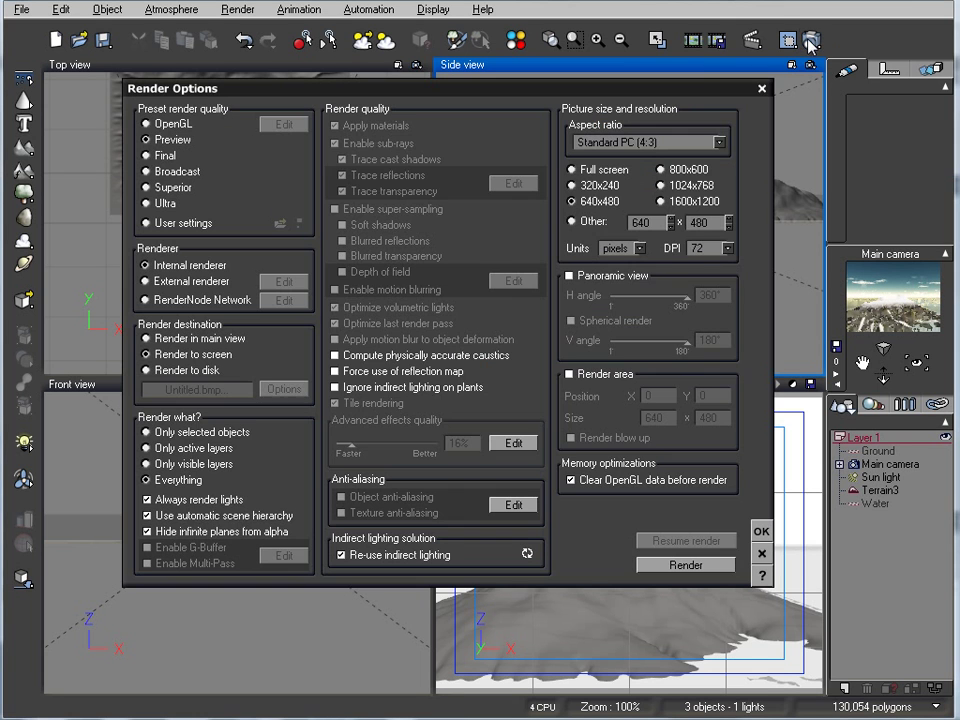
pyautogui.click(684, 565)
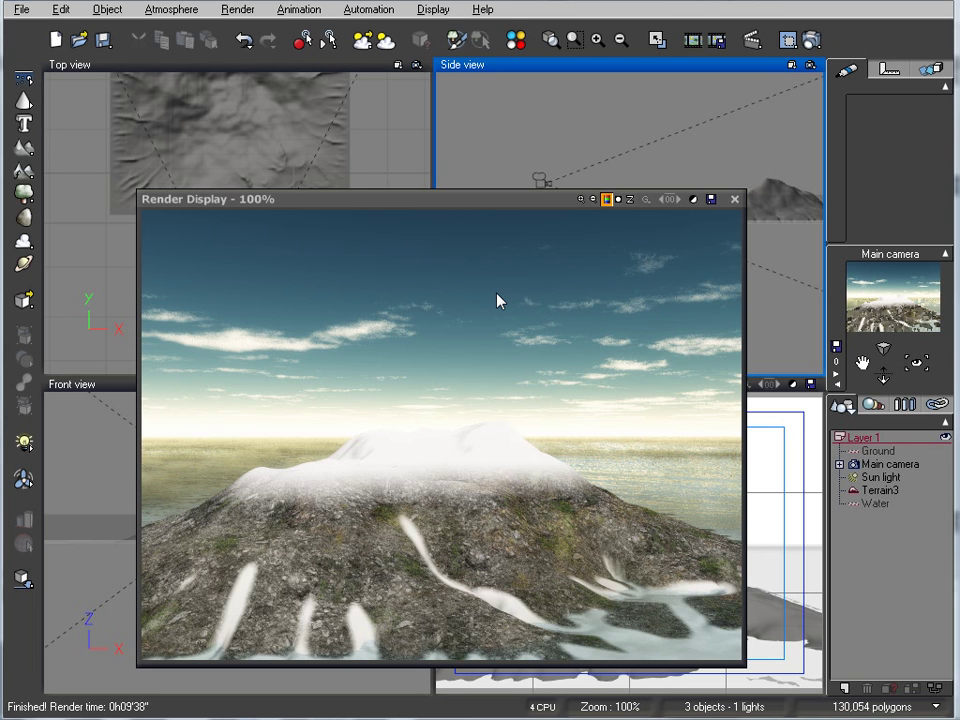
pyautogui.click(734, 199)
# Change the terrain's mixed material to a simple material and load Rocks and Plants into it
pyautogui.moveTo(300, 172); pyautogui.dragTo(343, 244, button='right')
pyautogui.click(311, 199)
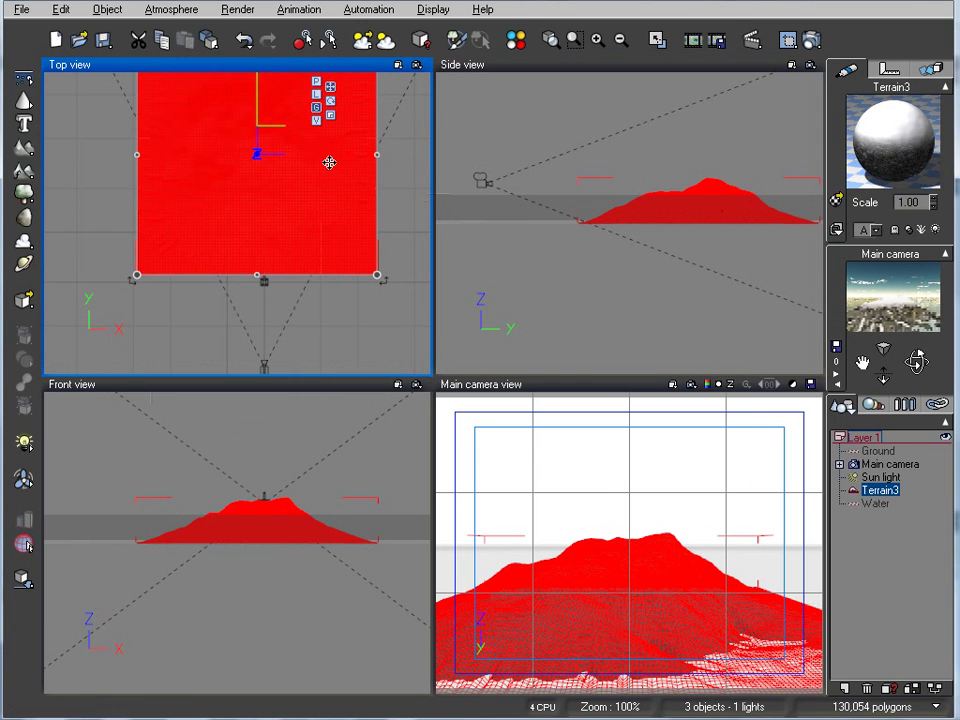
pyautogui.doubleClick(900, 145)
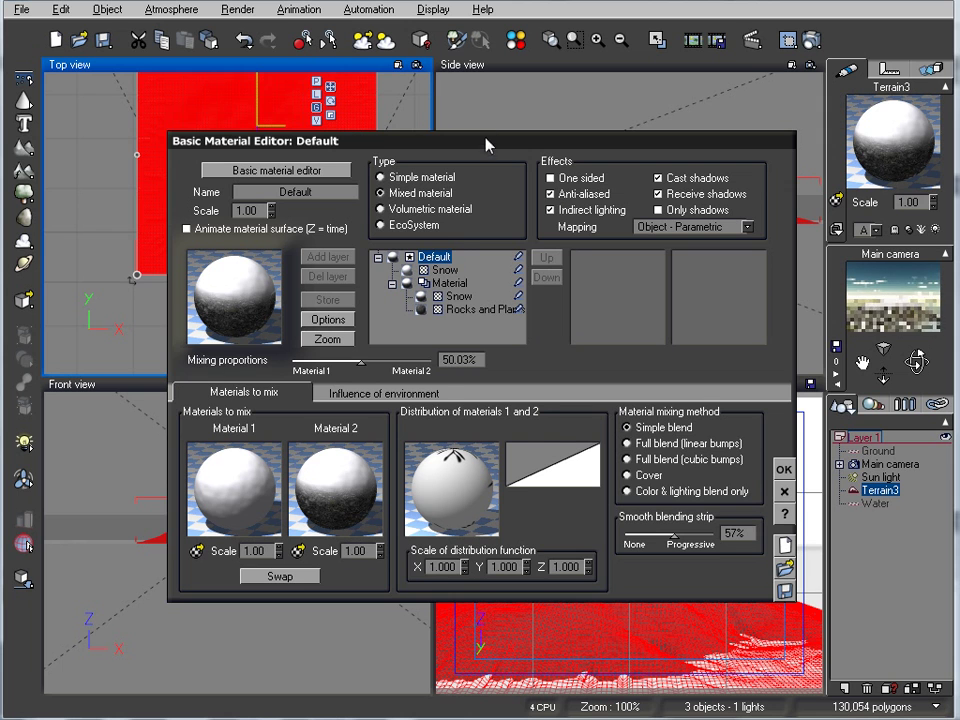
pyautogui.moveTo(488, 140); pyautogui.dragTo(486, 126)
pyautogui.click(441, 160)
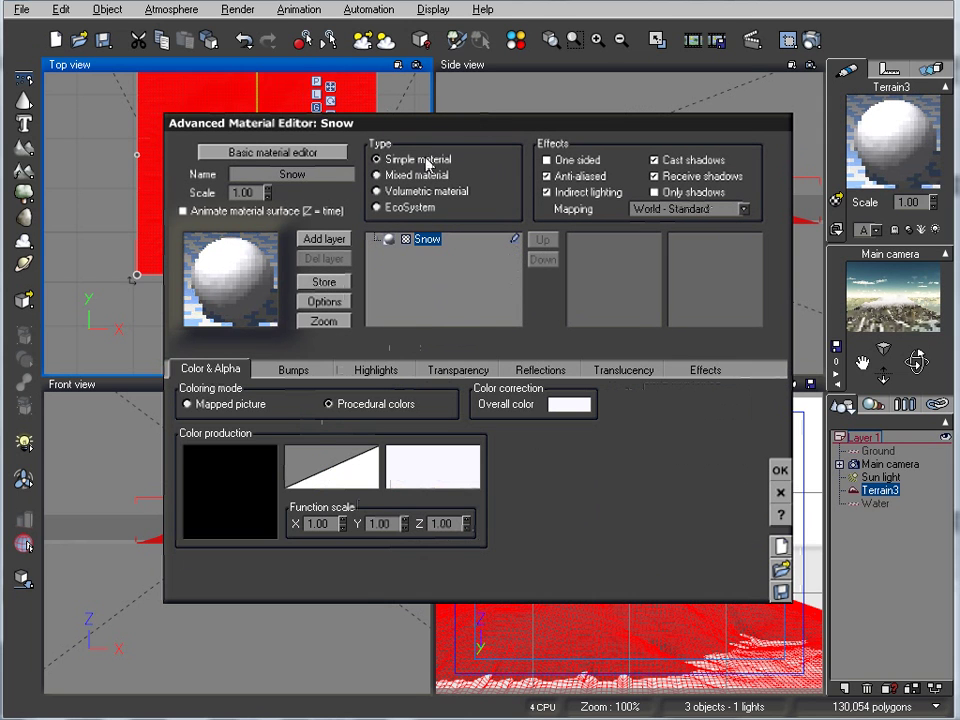
pyautogui.doubleClick(252, 273)
pyautogui.doubleClick(403, 470)
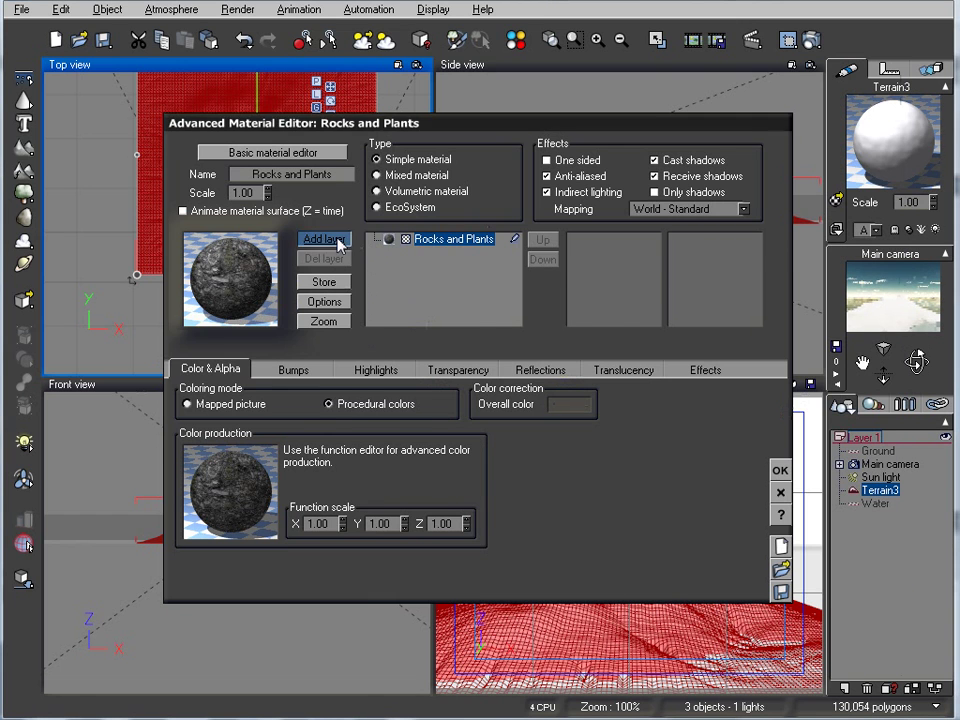
# Add a Snow material layer above Rocks and Plants and bring up its transparency settings
pyautogui.click(333, 243)
pyautogui.doubleClick(503, 260)
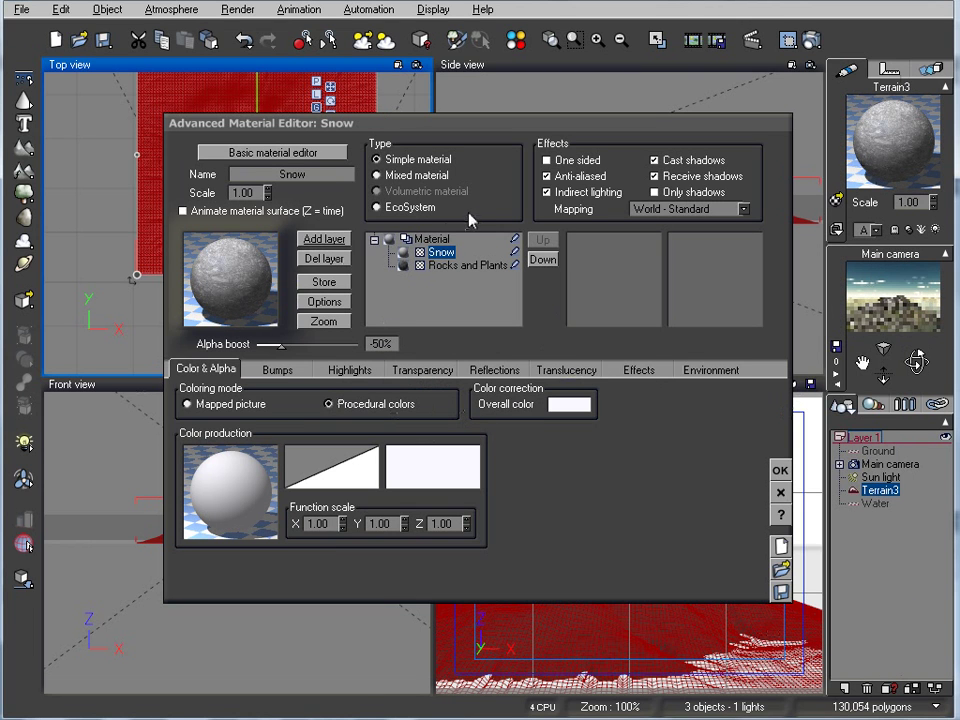
pyautogui.click(420, 370)
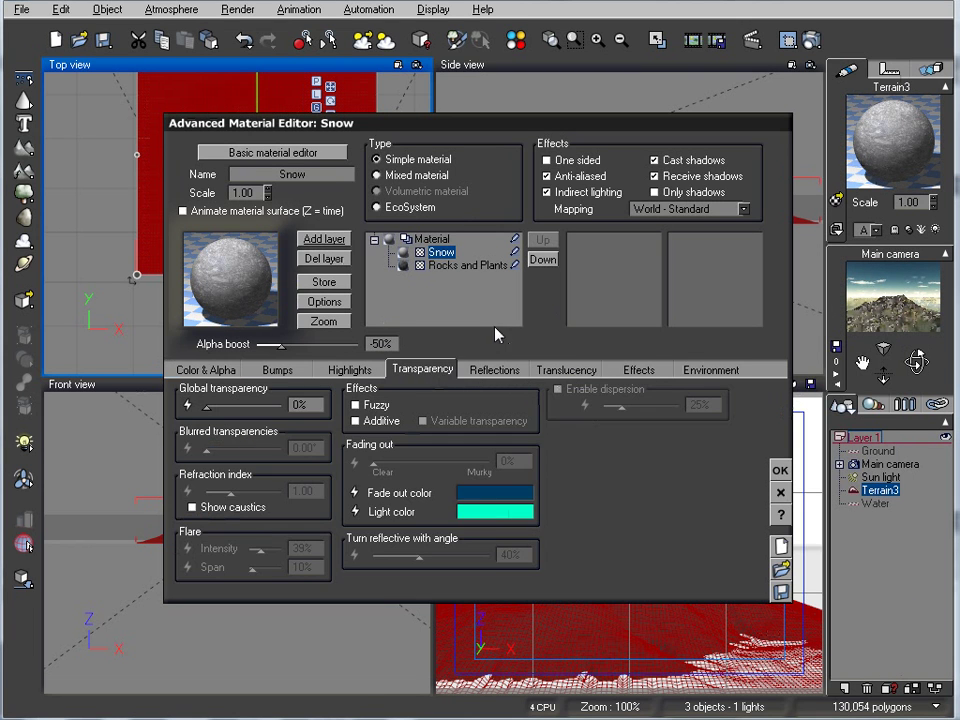
pyautogui.click(185, 408)
pyautogui.moveTo(619, 386); pyautogui.dragTo(641, 269)
pyautogui.click(618, 342)
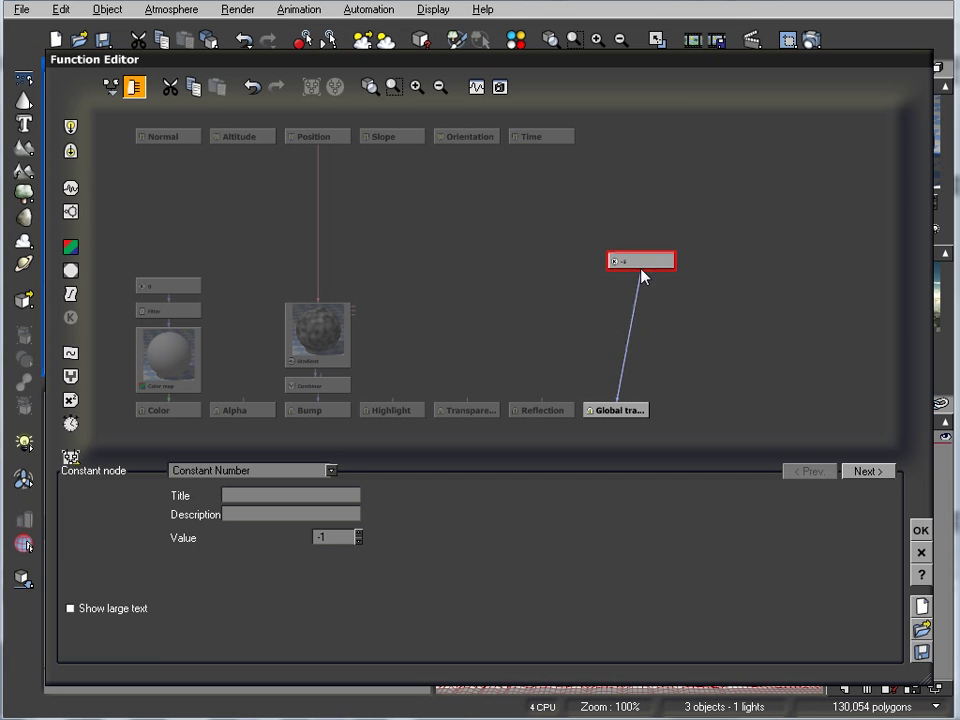
pyautogui.click(634, 340)
pyautogui.click(56, 386)
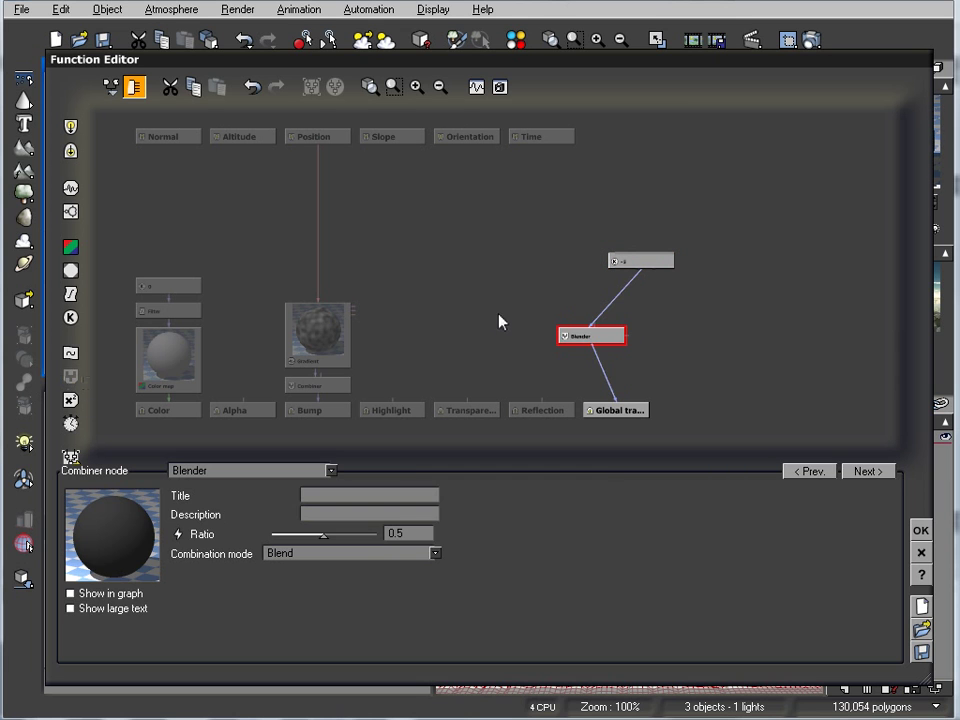
pyautogui.click(532, 287)
pyautogui.click(541, 286)
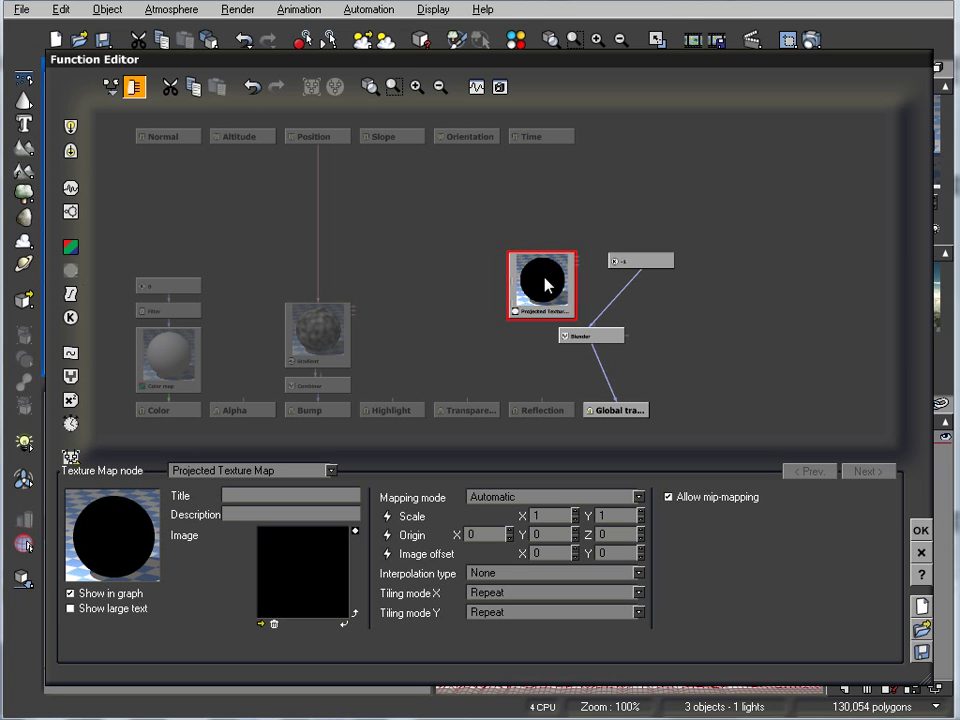
pyautogui.moveTo(541, 285); pyautogui.dragTo(513, 266)
pyautogui.click(645, 261)
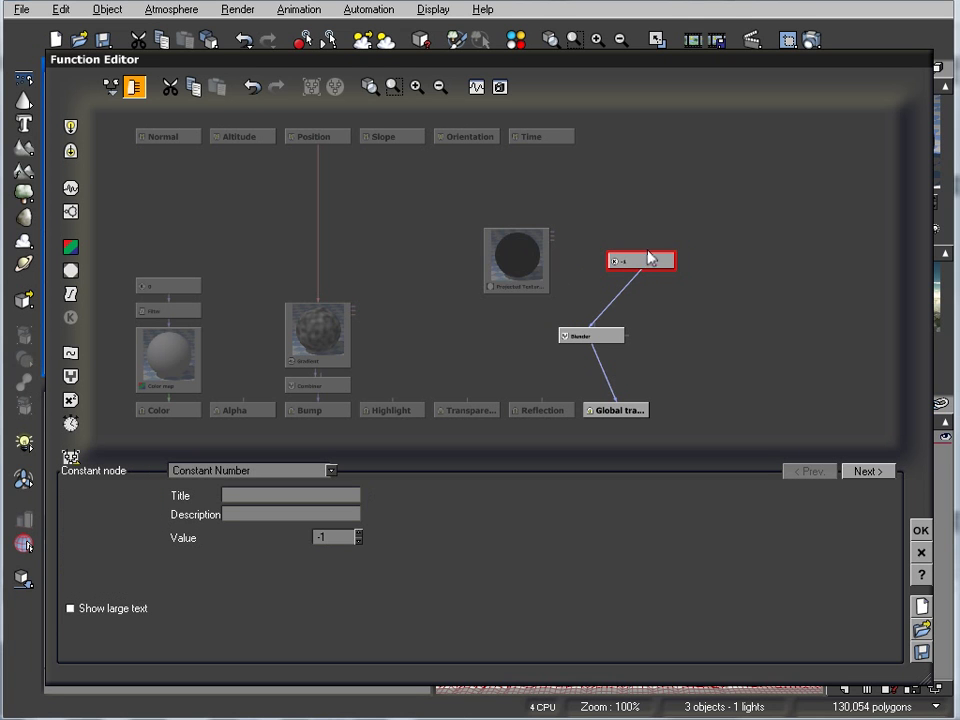
pyautogui.click(522, 262)
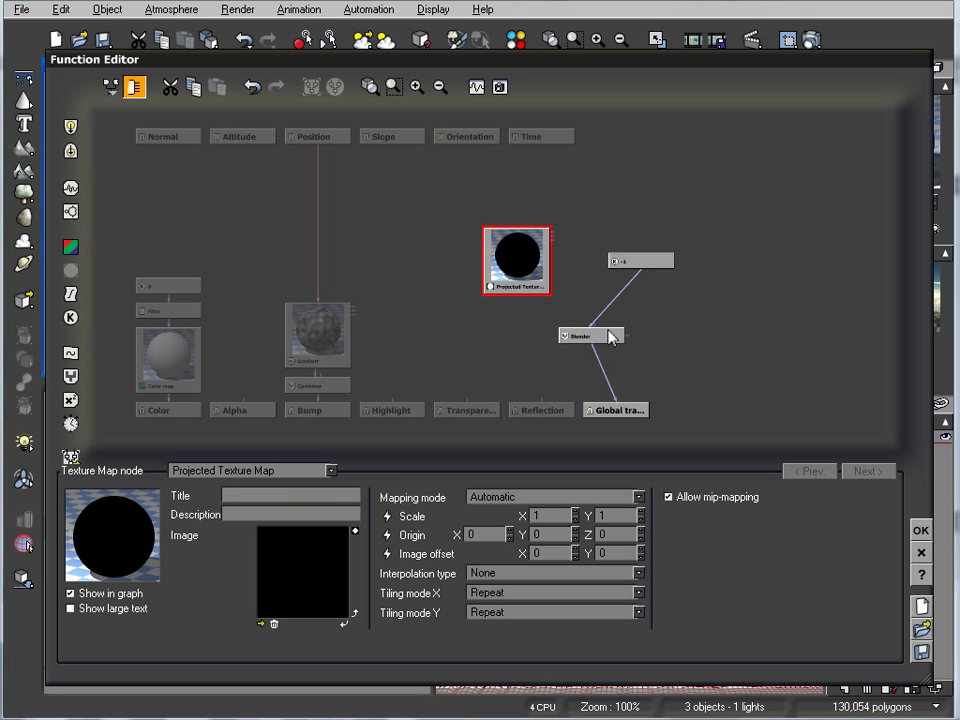
pyautogui.click(928, 550)
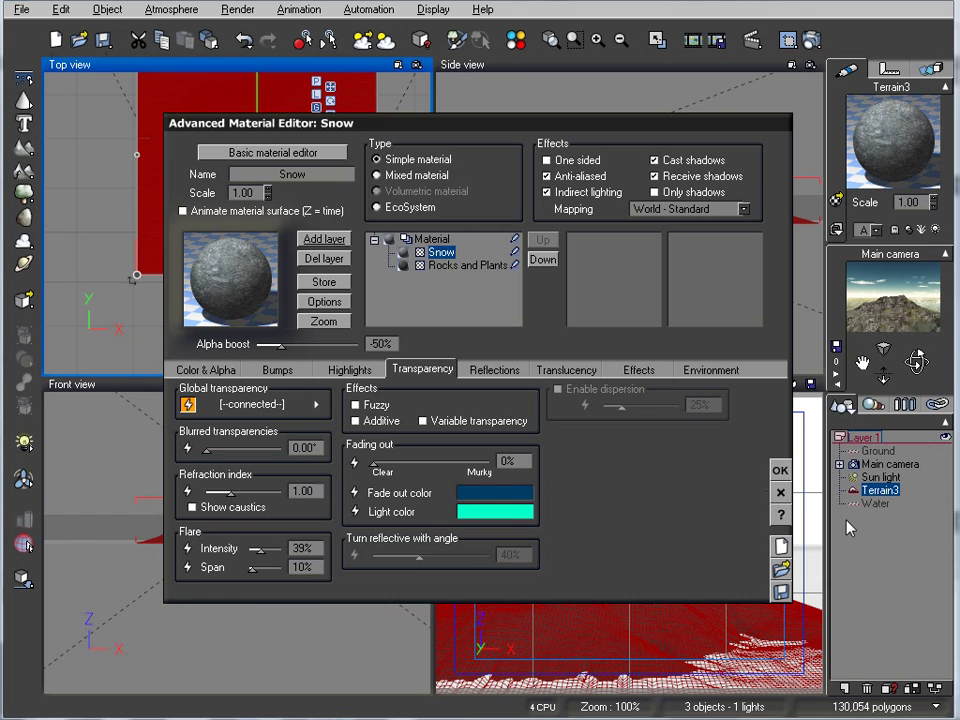
pyautogui.click(187, 404)
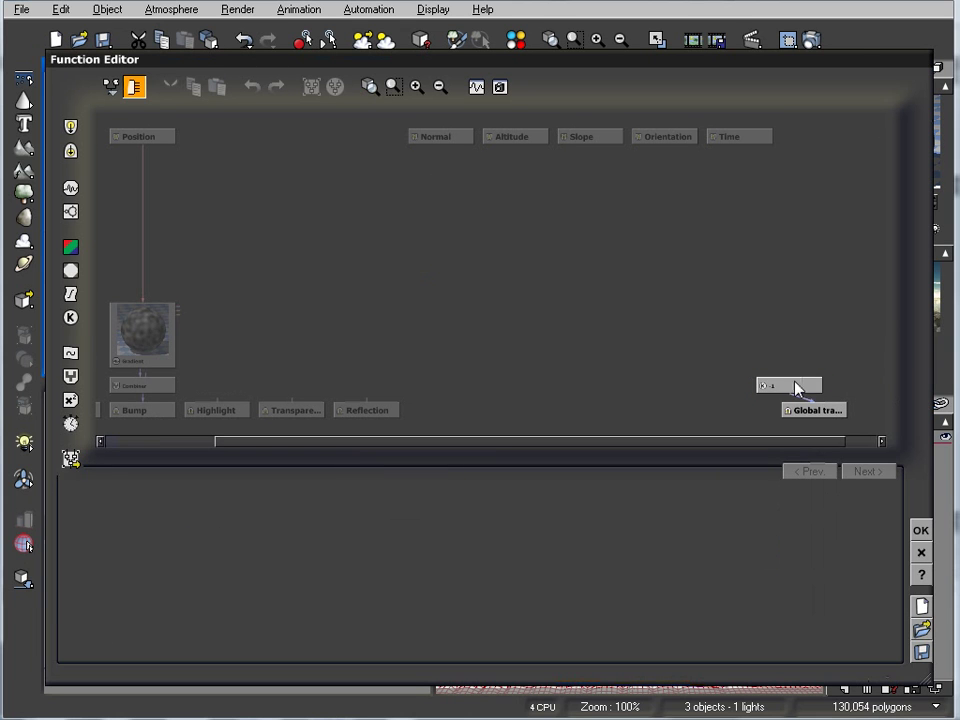
pyautogui.moveTo(827, 418); pyautogui.dragTo(726, 417)
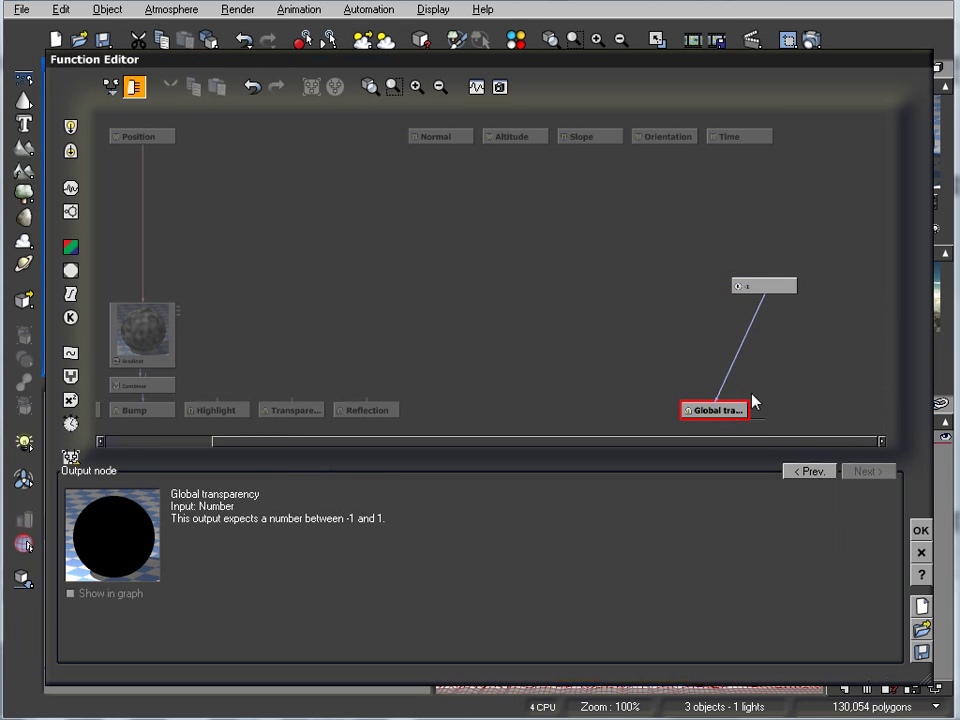
pyautogui.click(764, 288)
pyautogui.press('Escape')
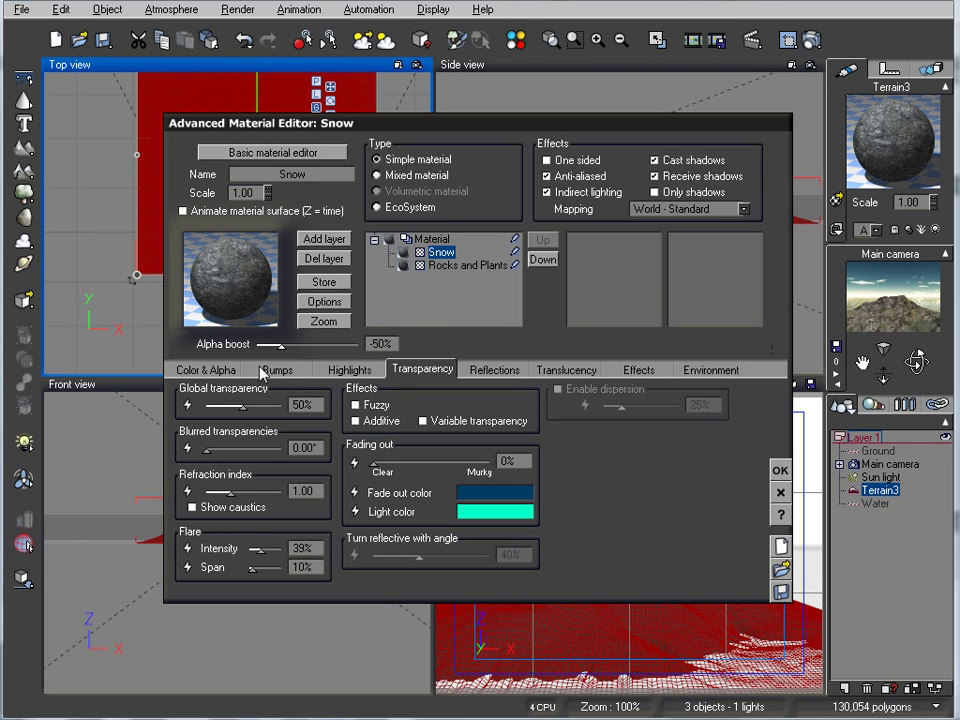
# In the Snow layer's global transparency function, insert a Blender node before the output and feed a Projected Texture Map's grayscale output into it
pyautogui.click(187, 404)
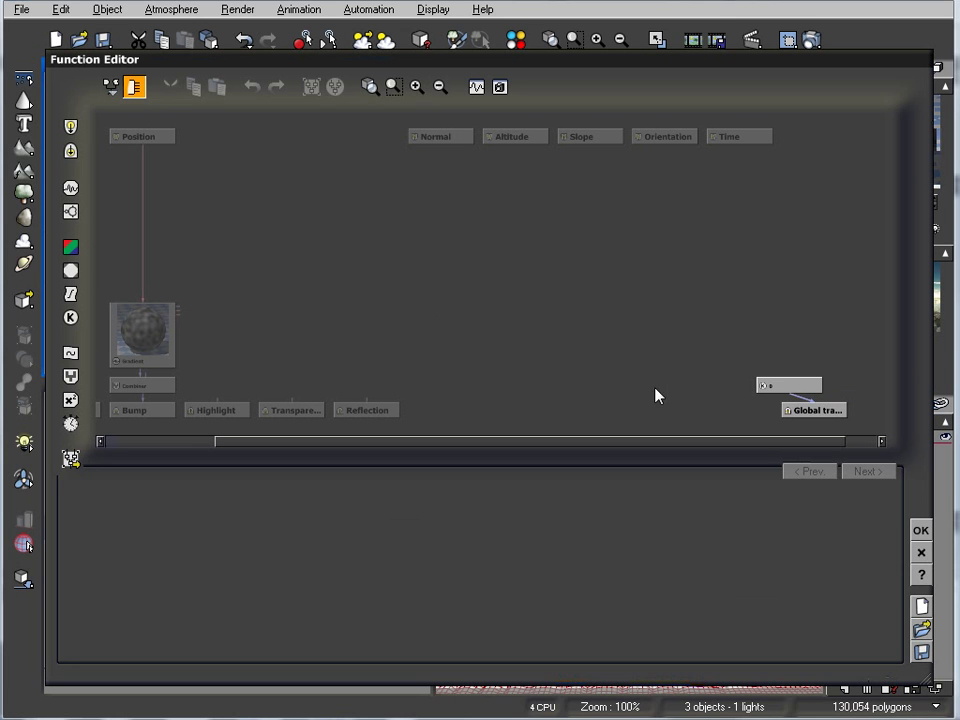
pyautogui.moveTo(817, 410); pyautogui.dragTo(519, 413)
pyautogui.moveTo(790, 384); pyautogui.dragTo(439, 227)
pyautogui.click(493, 352)
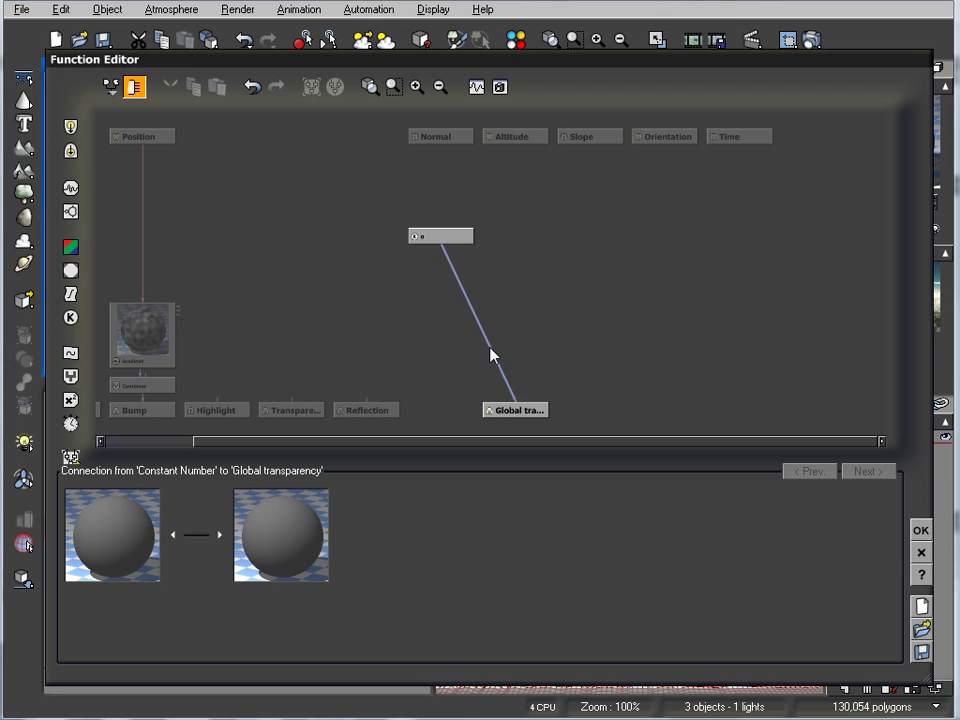
pyautogui.click(70, 376)
pyautogui.click(486, 287)
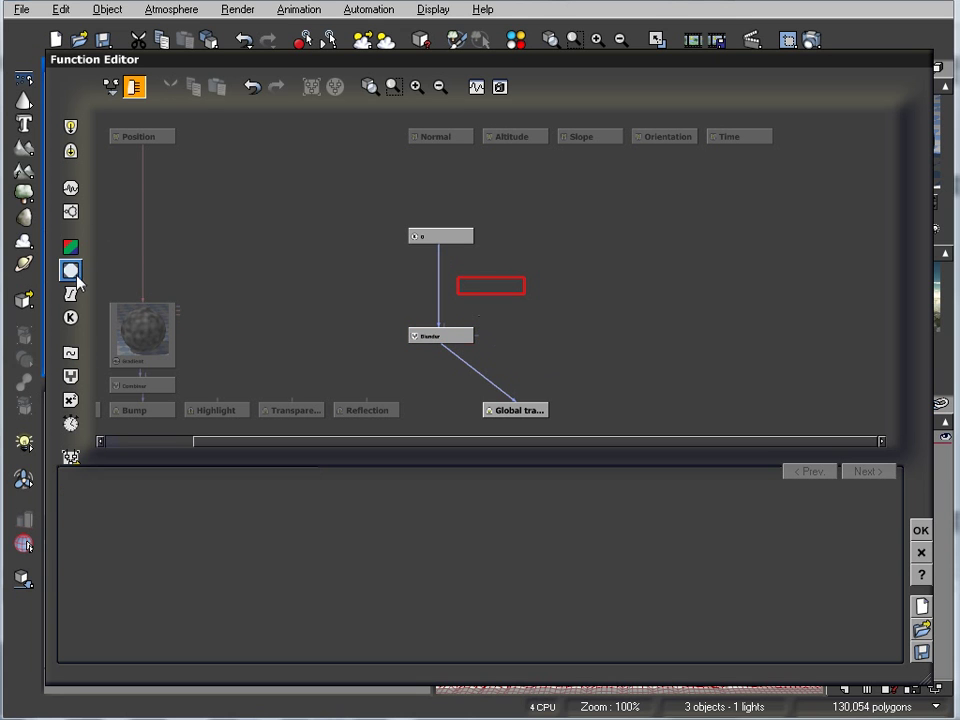
pyautogui.click(72, 272)
pyautogui.moveTo(453, 336); pyautogui.dragTo(489, 318)
pyautogui.click(567, 346)
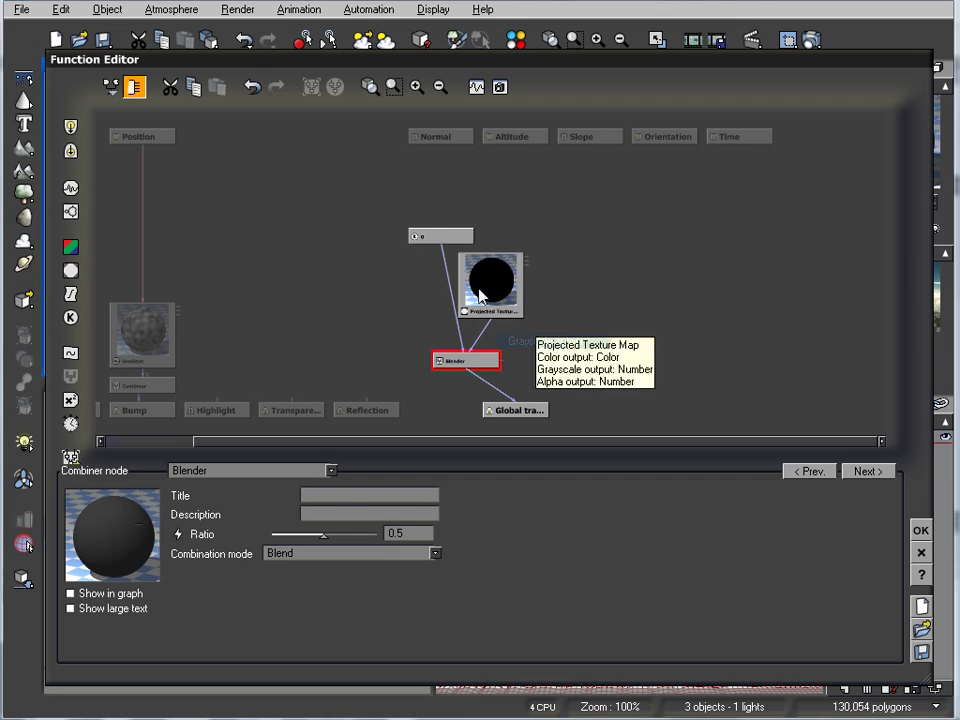
# Delete the constant and Blender nodes so the Projected Texture Map feeds Global transparency directly, and rearrange the two remaining nodes
pyautogui.moveTo(444, 238); pyautogui.dragTo(392, 240)
pyautogui.press('Delete')
pyautogui.click(478, 358)
pyautogui.press('Delete')
pyautogui.moveTo(522, 418); pyautogui.dragTo(467, 415)
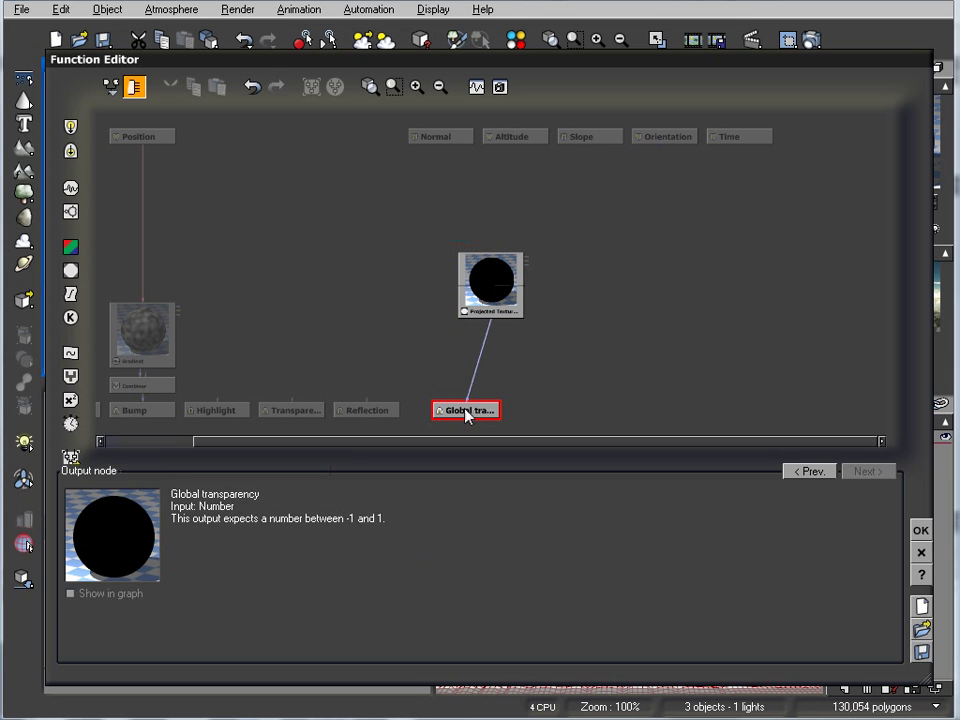
pyautogui.moveTo(491, 302); pyautogui.dragTo(415, 276)
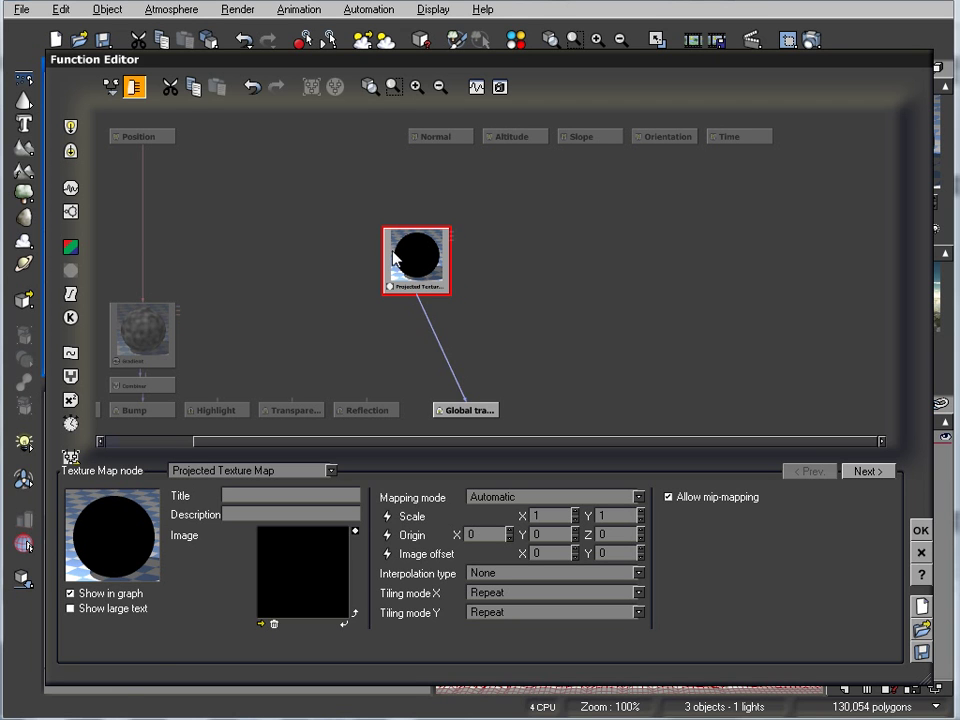
# Load material.jpg into the Projected Texture Map, accept the function, and raise the Snow layer's alpha boost to +100
pyautogui.click(332, 583)
pyautogui.click(186, 175)
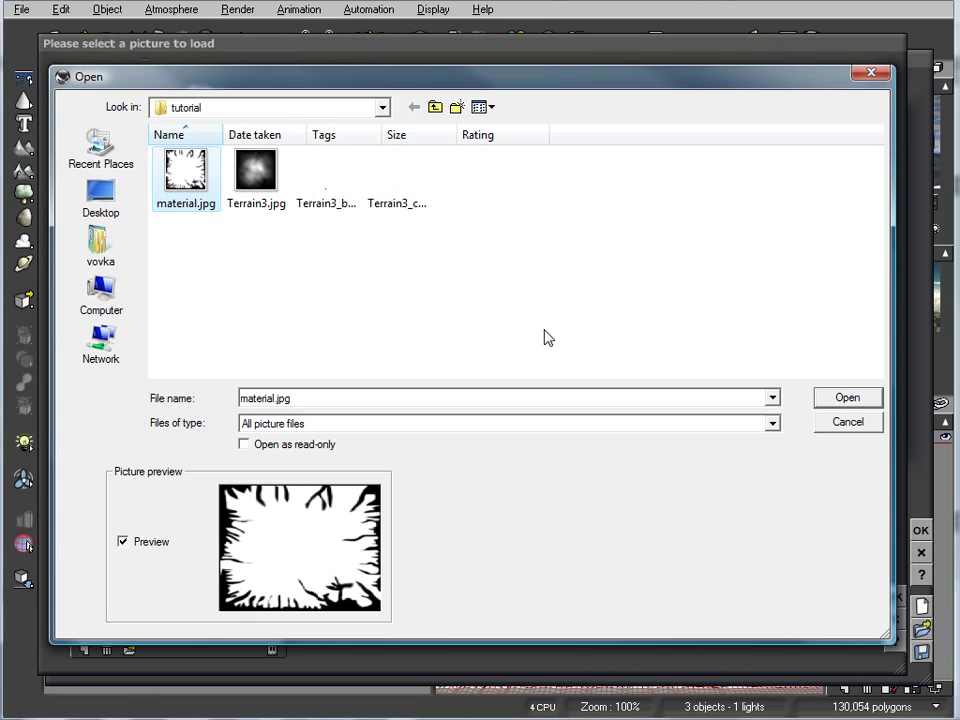
pyautogui.click(842, 395)
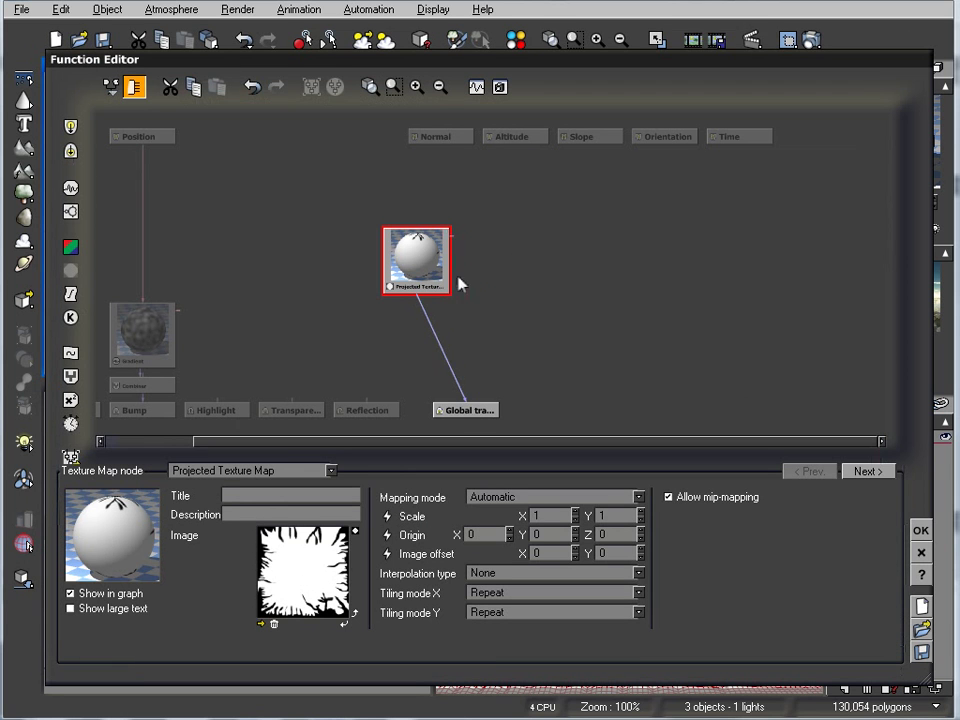
pyautogui.click(922, 533)
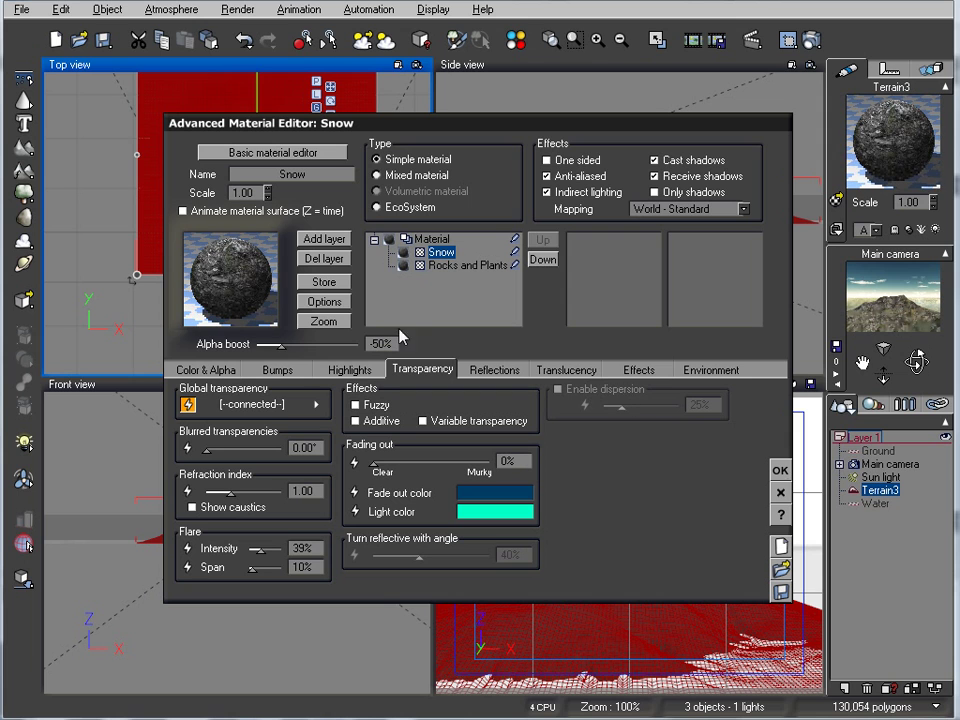
pyautogui.moveTo(281, 344); pyautogui.dragTo(357, 344)
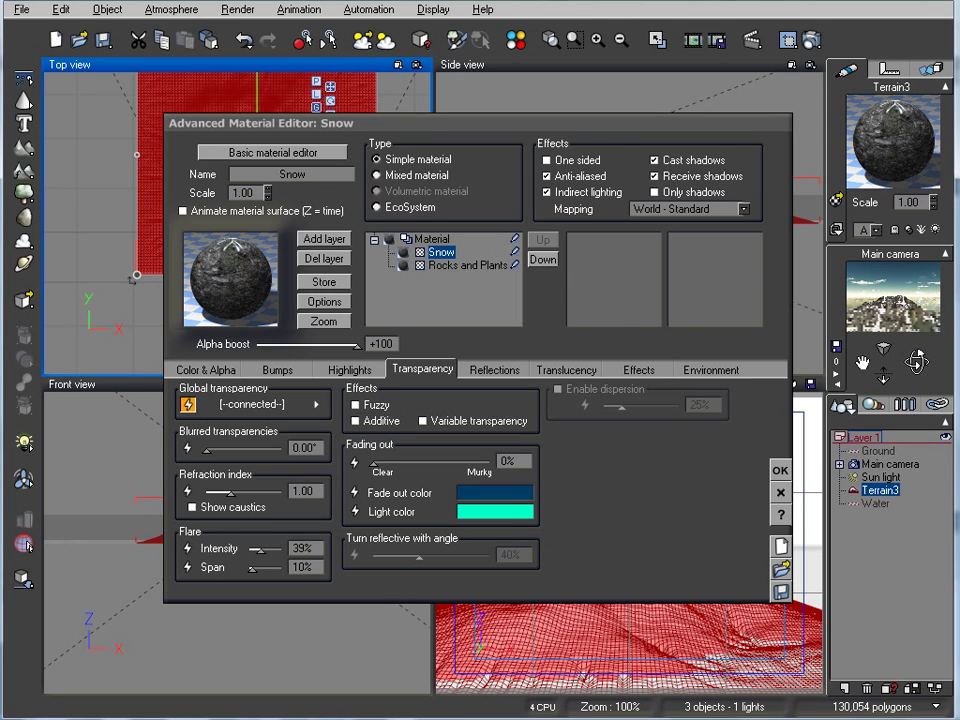
# Render the scene to screen to check the snow distribution, stop it early, and close the render display
pyautogui.click(810, 40)
pyautogui.click(146, 139)
pyautogui.click(686, 565)
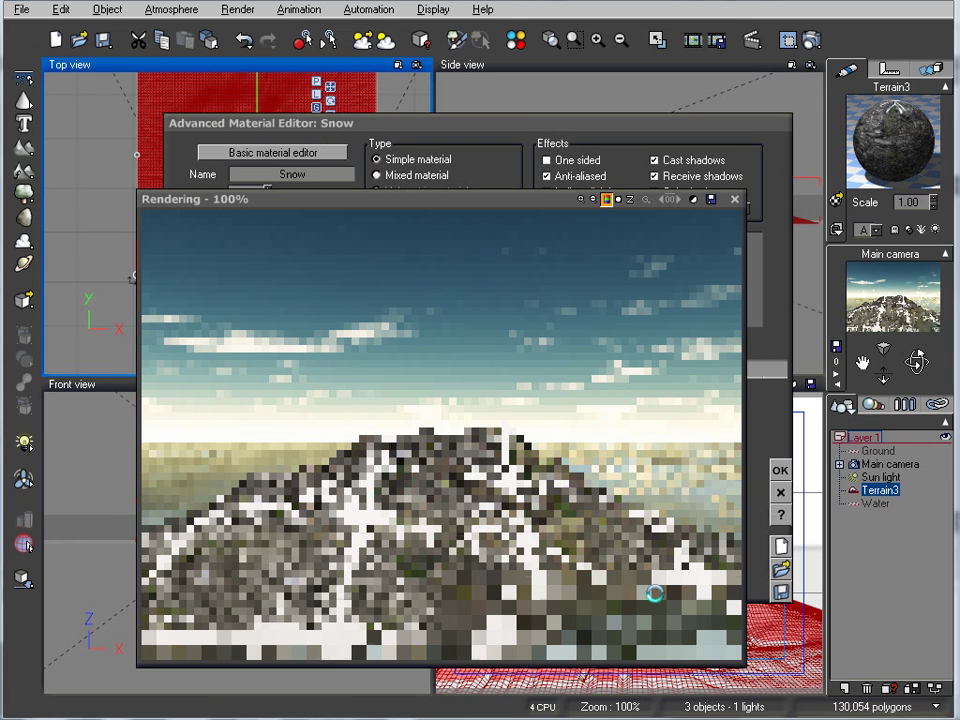
pyautogui.press('Escape')
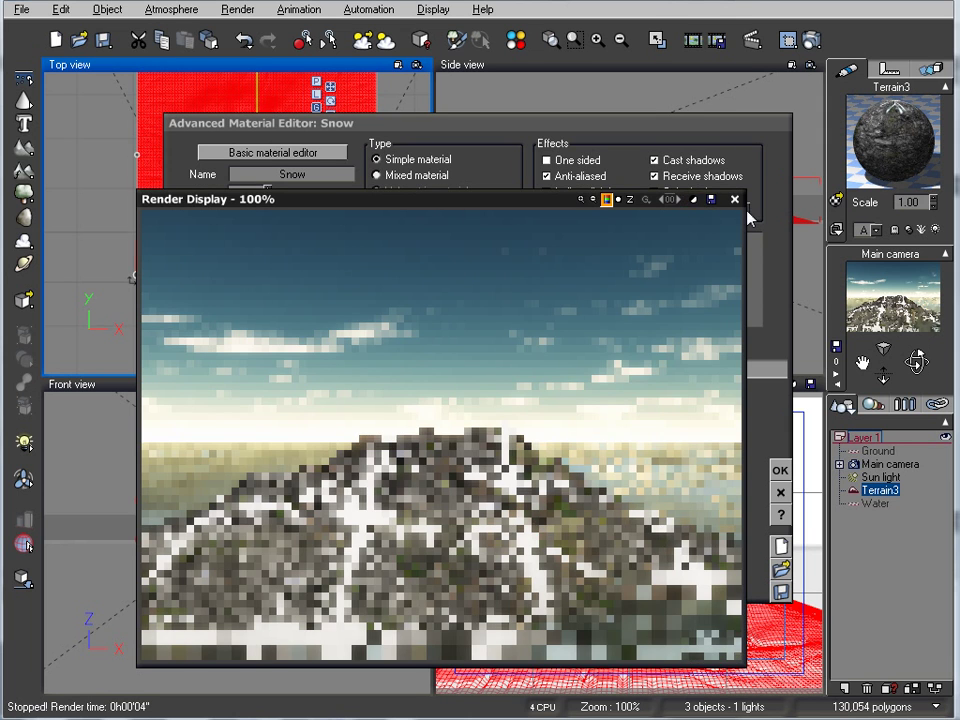
pyautogui.click(735, 199)
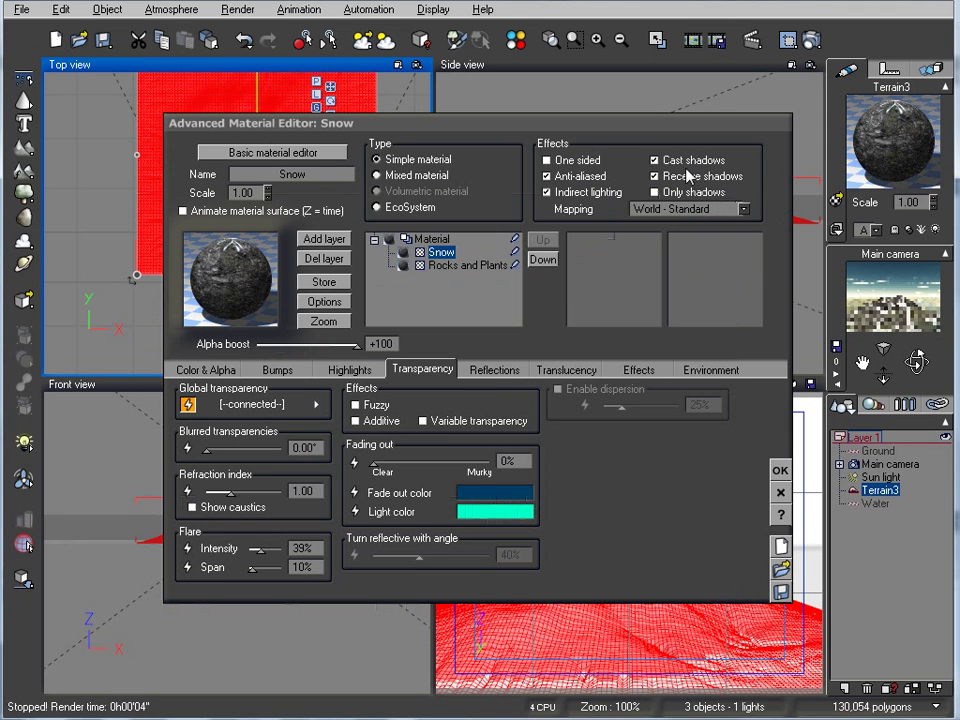
# Set the Snow layer's mapping to Object - Parametric and run a test render of the scene to check the snow placement
pyautogui.click(743, 209)
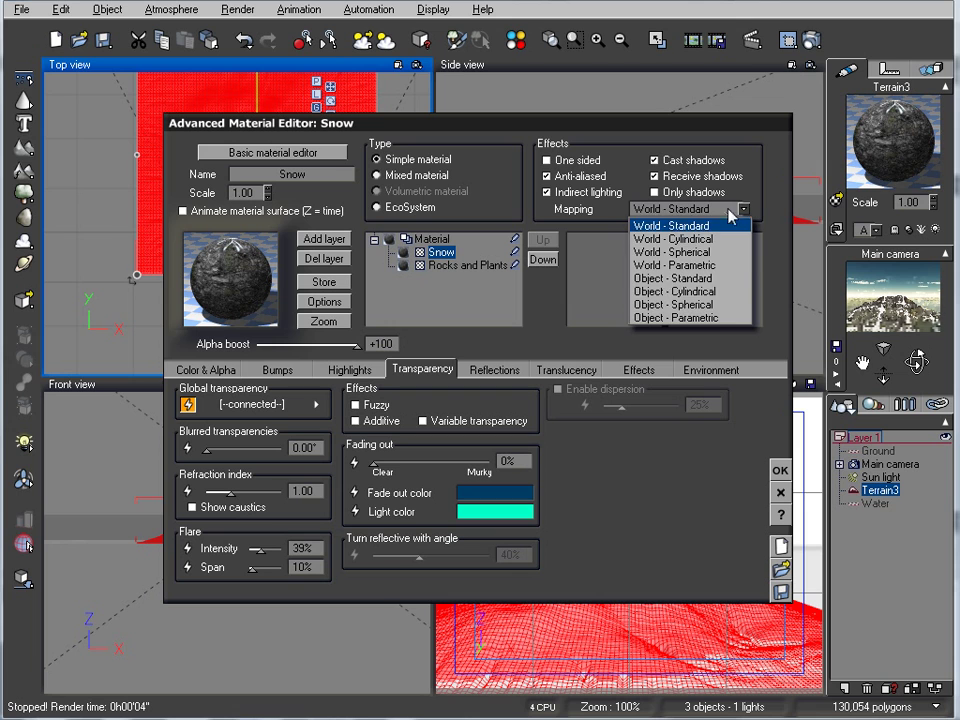
pyautogui.click(726, 317)
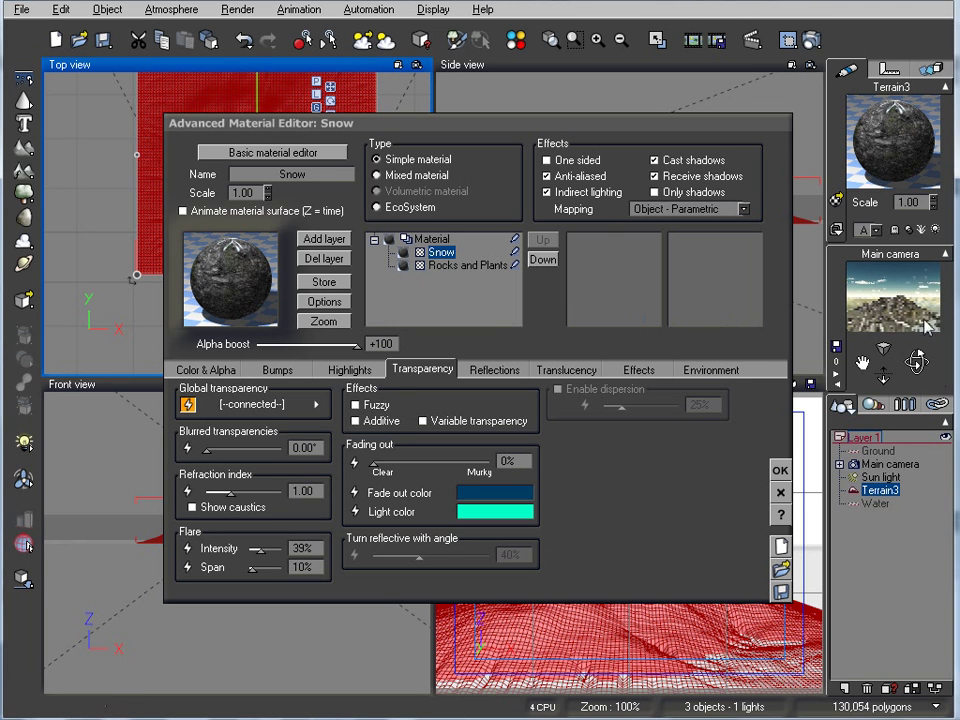
pyautogui.click(788, 40)
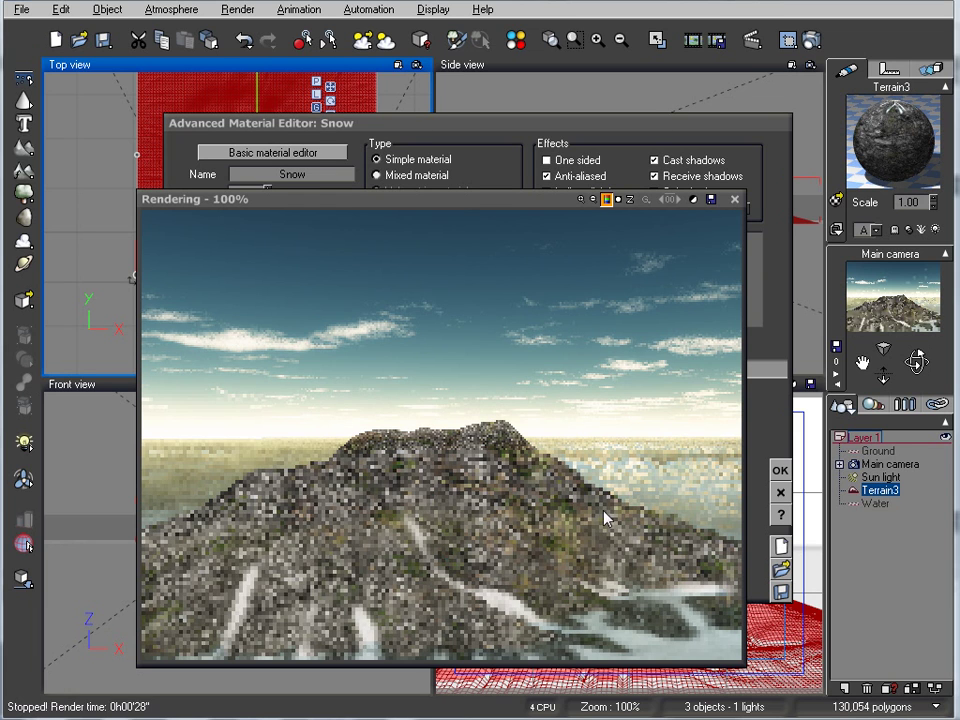
pyautogui.click(734, 199)
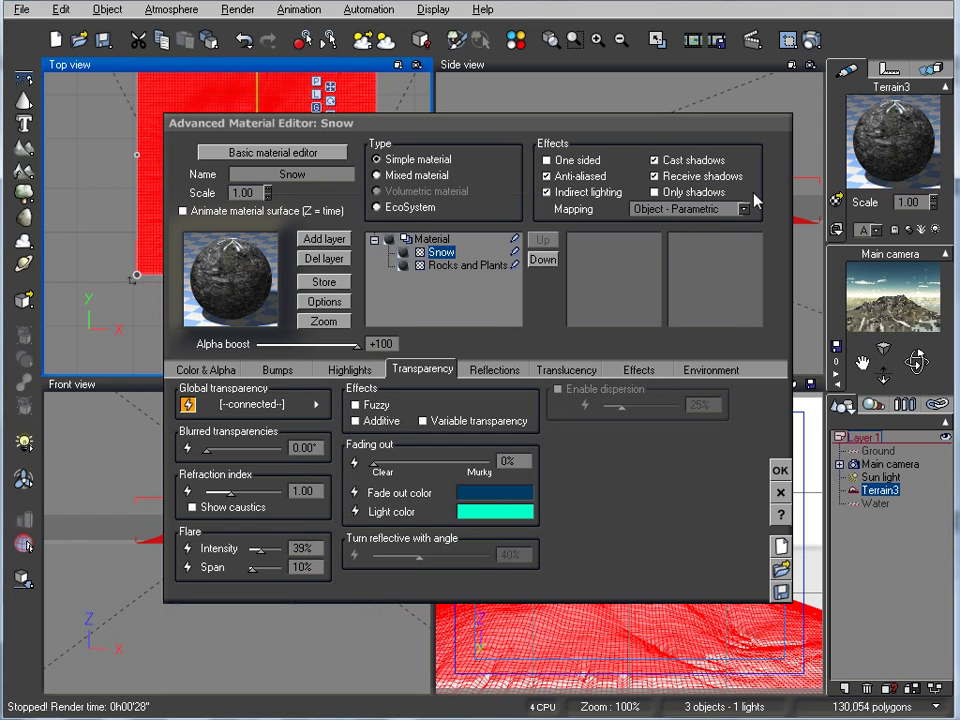
# Review the Snow layer's global transparency function and environment constraints, and accept the terrain's layered material
pyautogui.click(352, 346)
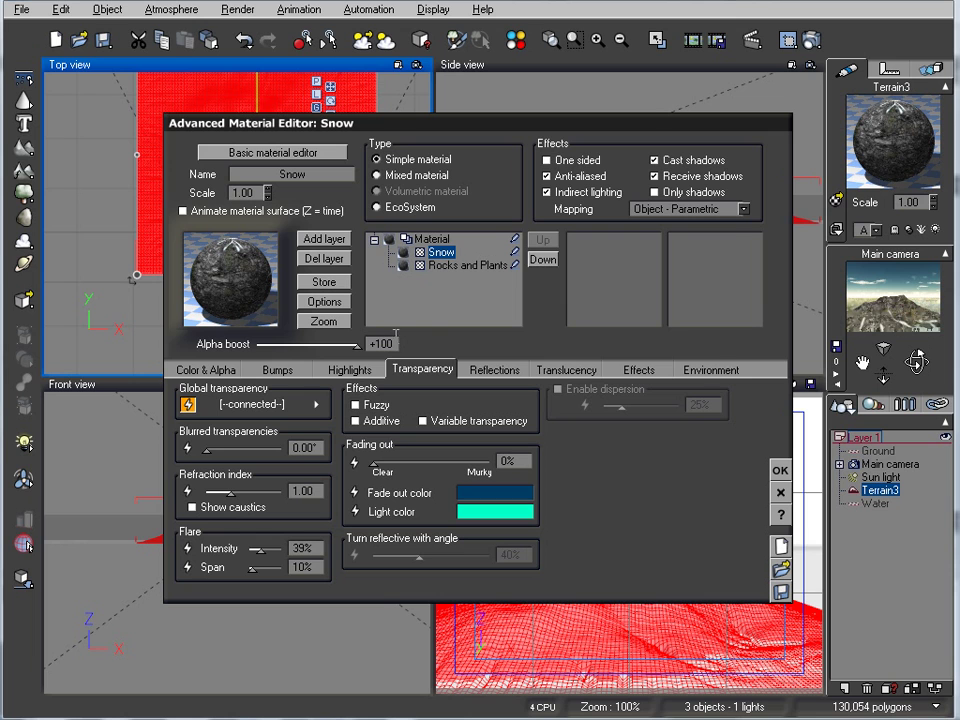
pyautogui.click(316, 404)
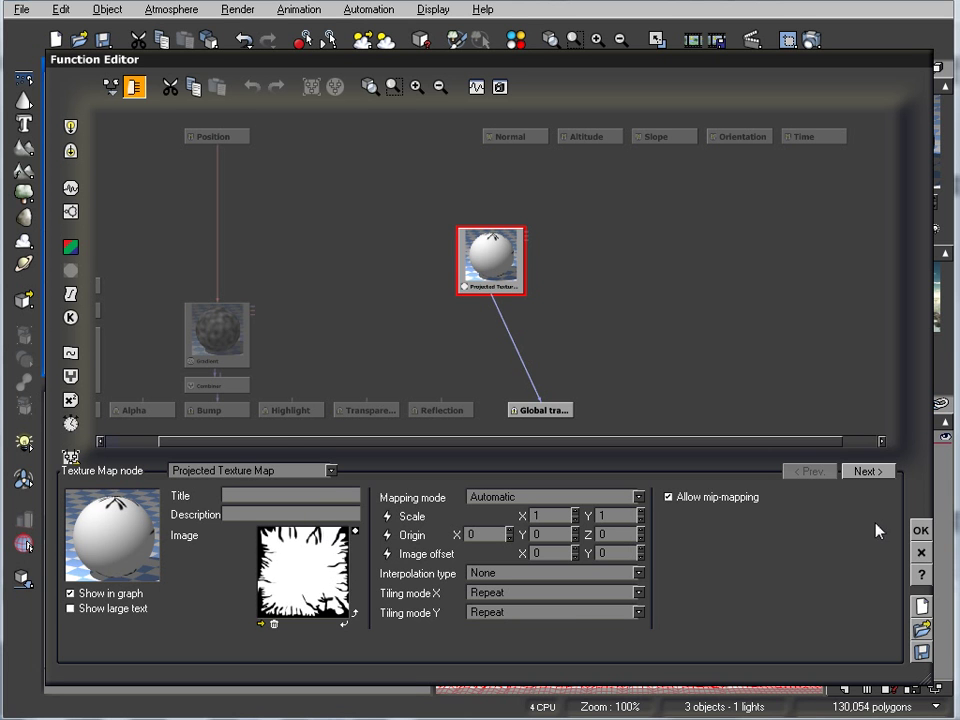
pyautogui.click(921, 530)
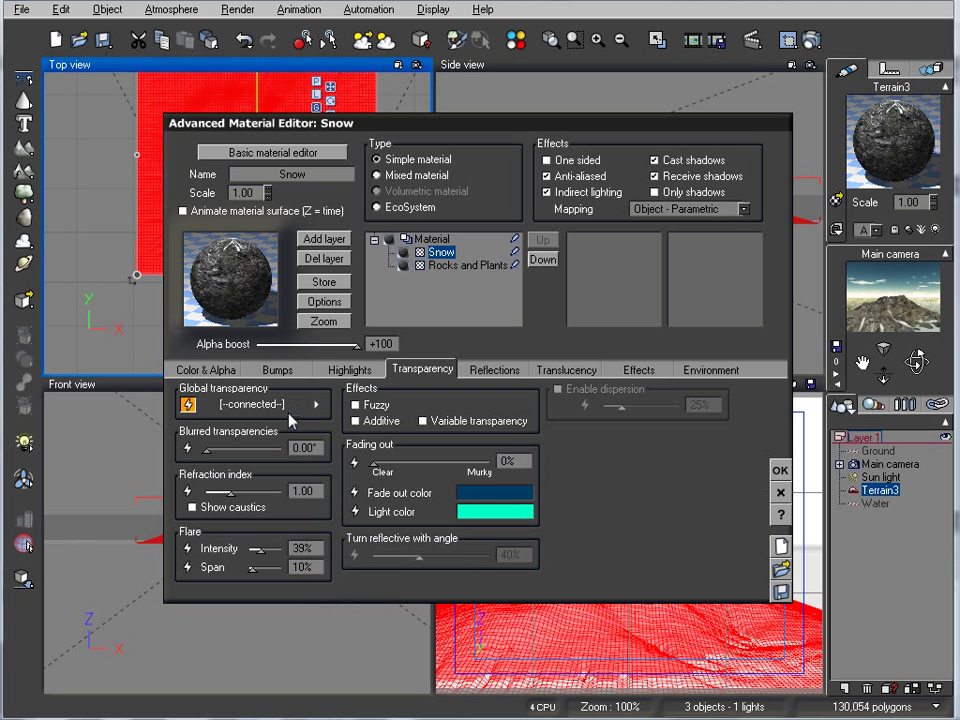
pyautogui.click(710, 369)
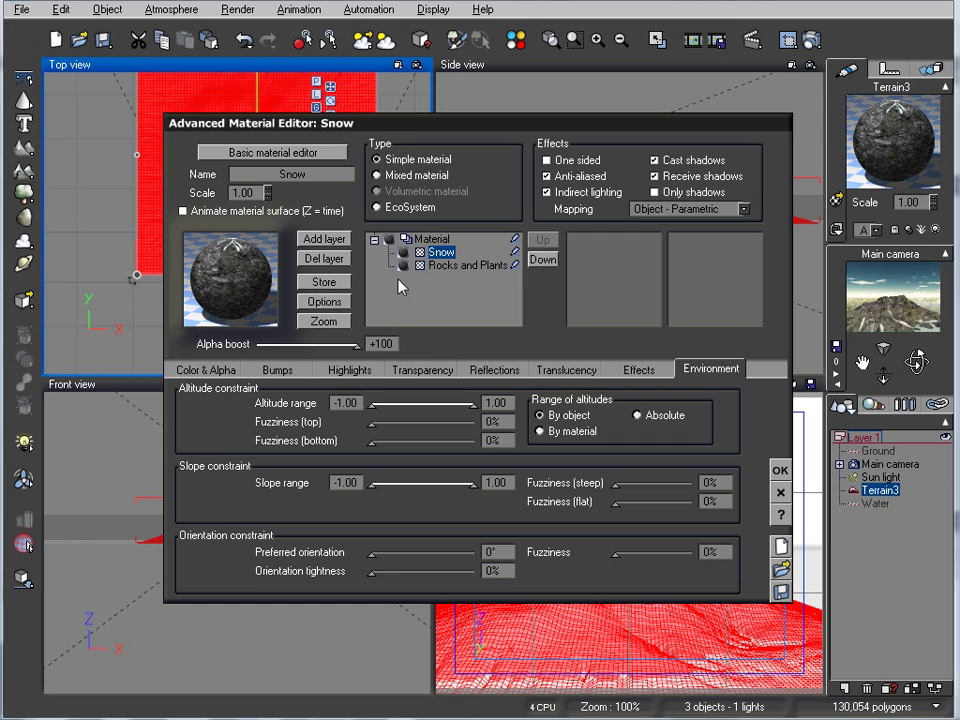
pyautogui.click(780, 469)
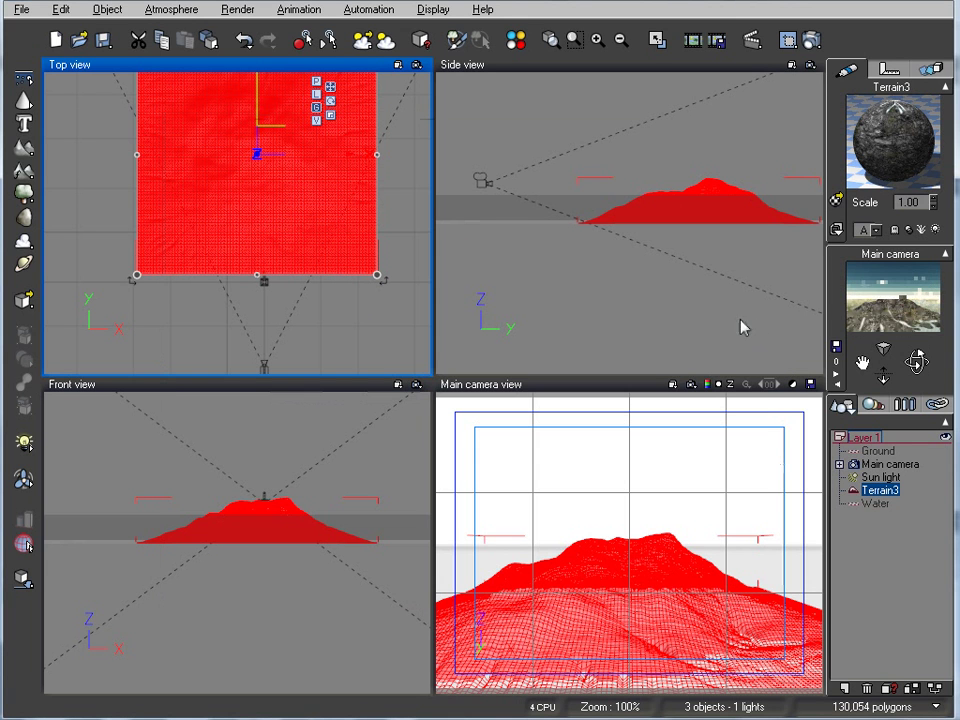